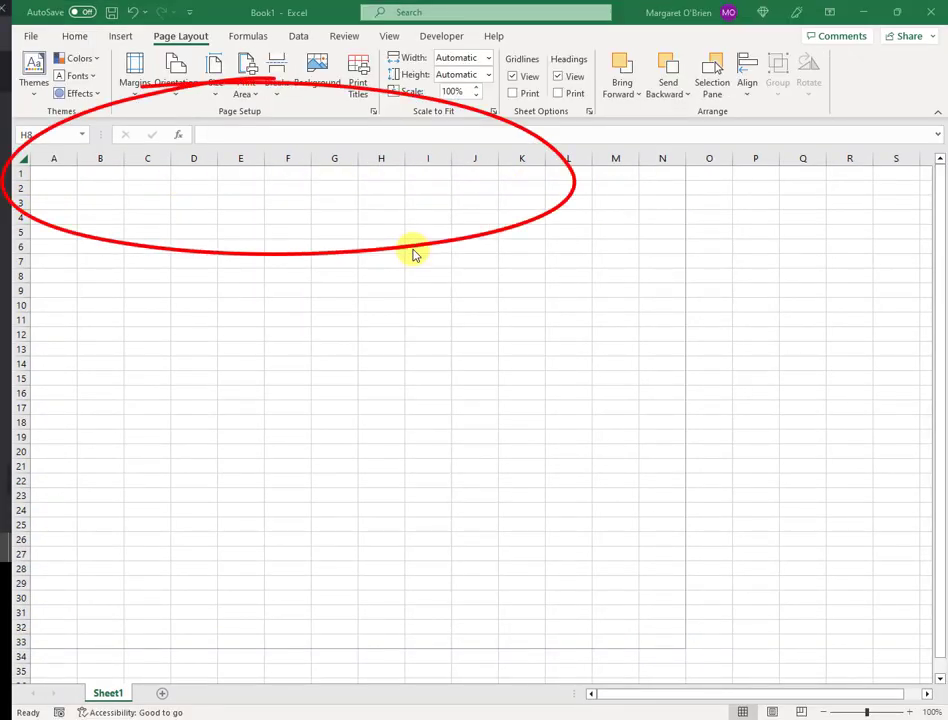
Select column A and bring up its Column Width dialog
{"action": "left_click", "coordinate": [54, 158]}
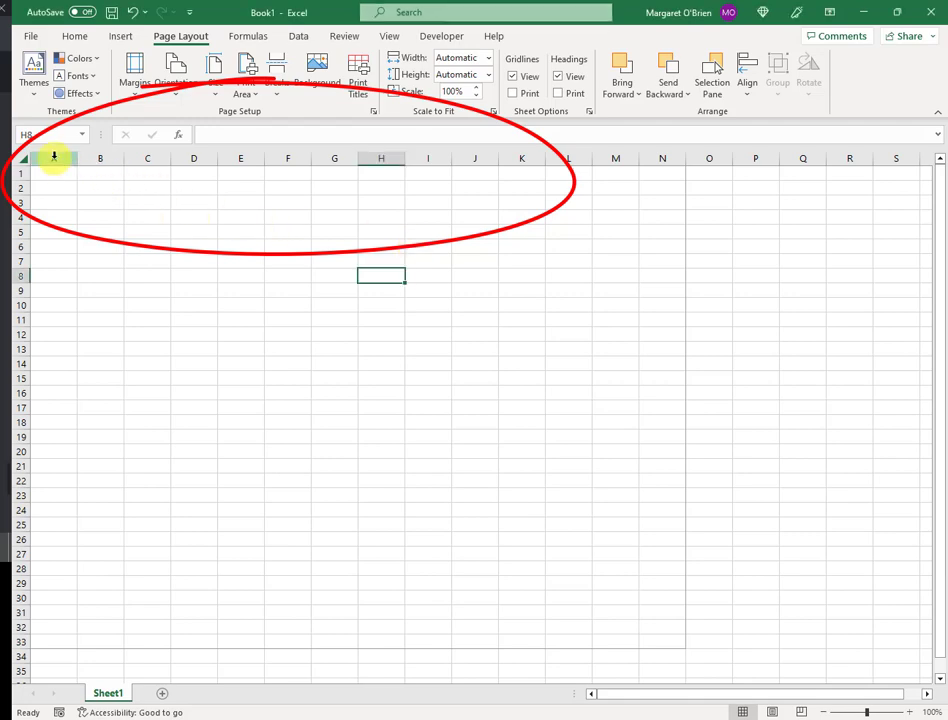
{"action": "left_click", "coordinate": [54, 158]}
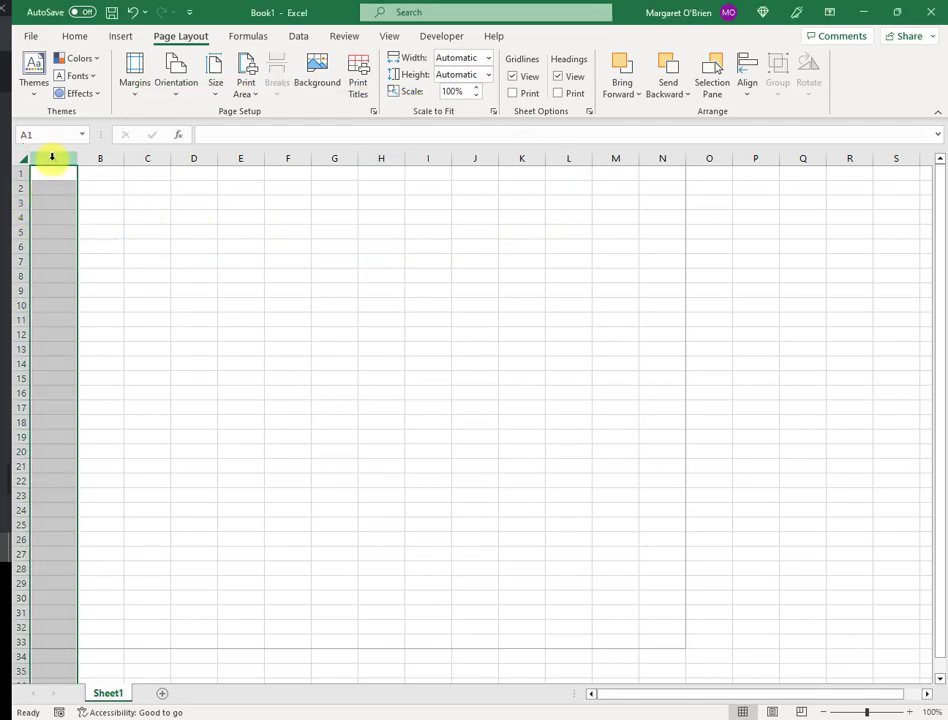
{"action": "right_click", "coordinate": [55, 200]}
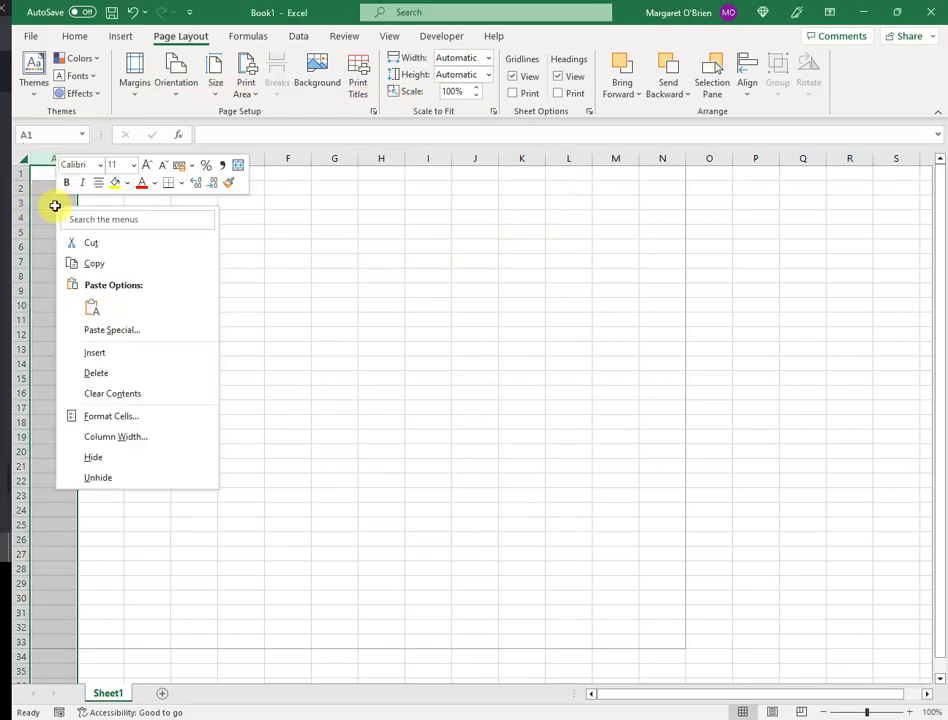
{"action": "left_click", "coordinate": [137, 444]}
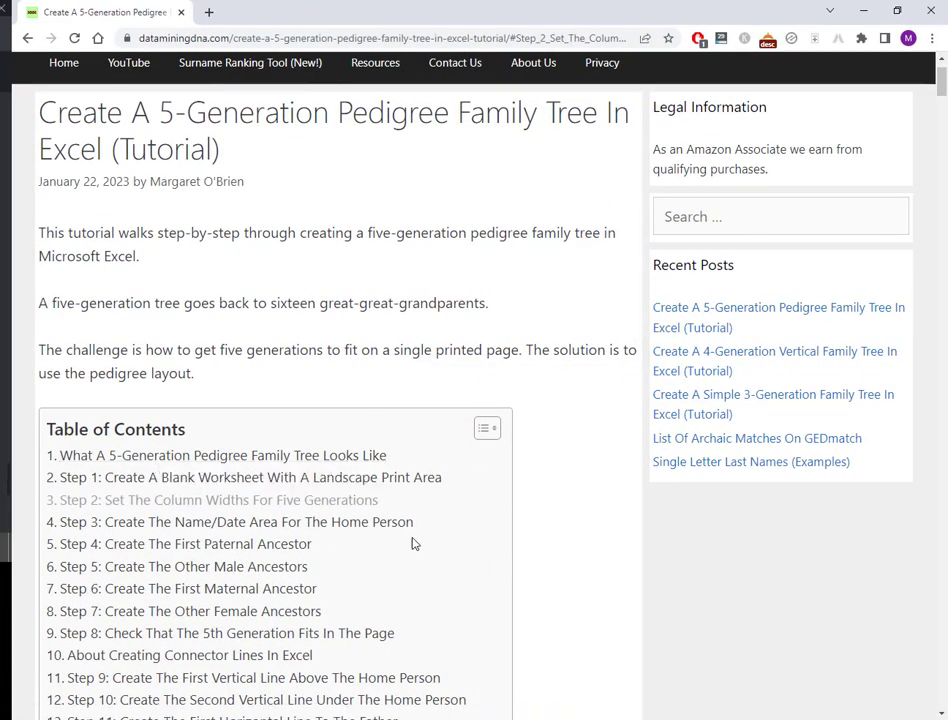
Go to the tutorial's 'Step 2: Set The Column Widths For Five Generations' section
{"action": "left_click", "coordinate": [350, 501]}
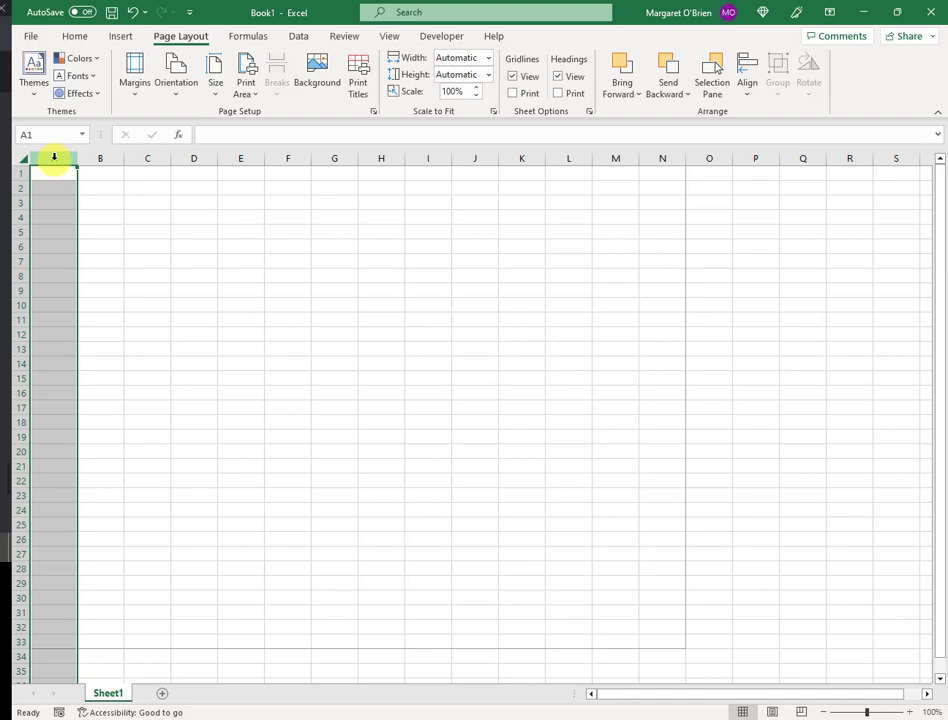
Set the width of columns A, G and I to 7
{"action": "left_click", "coordinate": [334, 157], "text": "ctrl"}
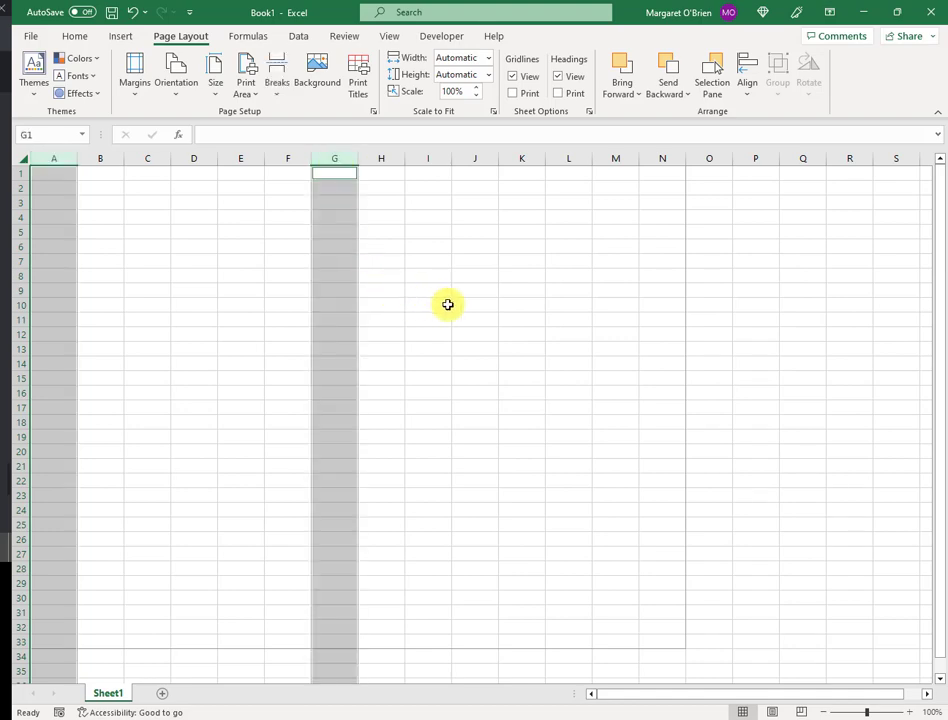
{"action": "left_click", "coordinate": [428, 158], "text": "ctrl"}
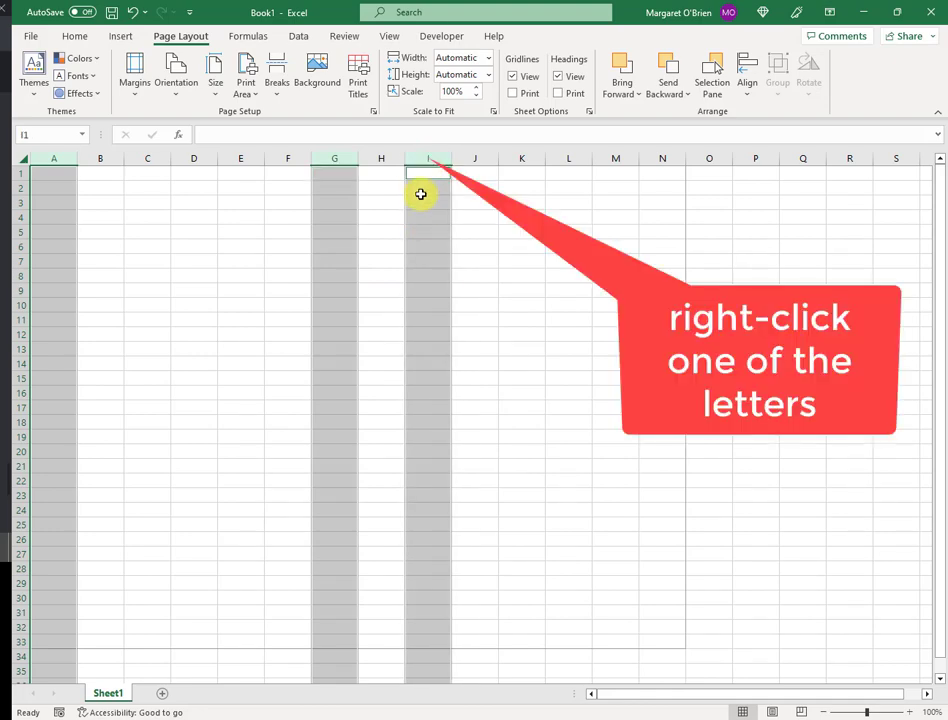
{"action": "right_click", "coordinate": [426, 158]}
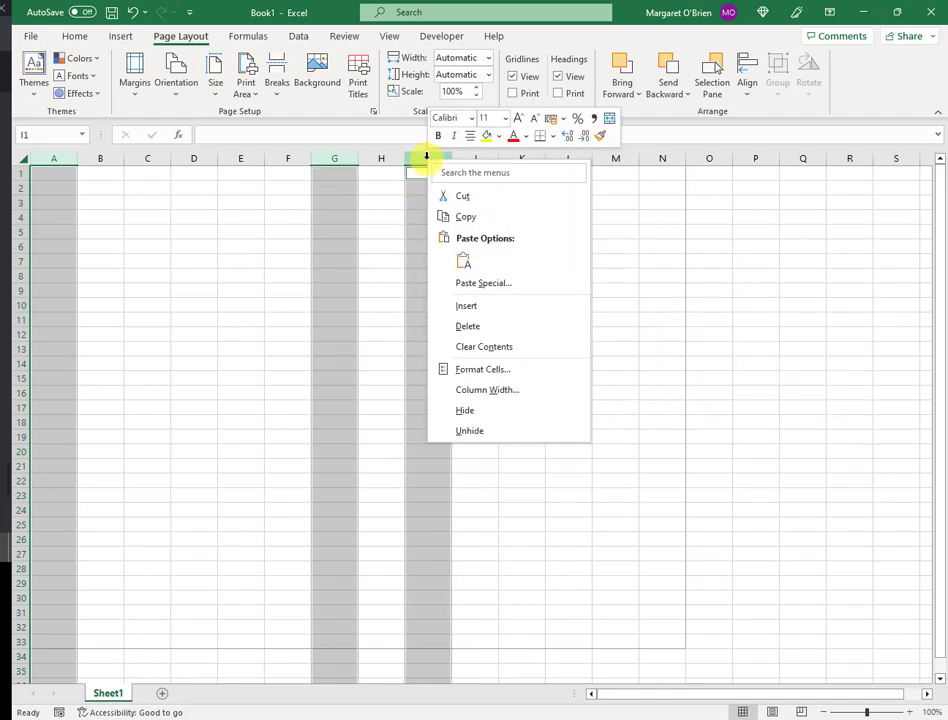
{"action": "left_click", "coordinate": [494, 394]}
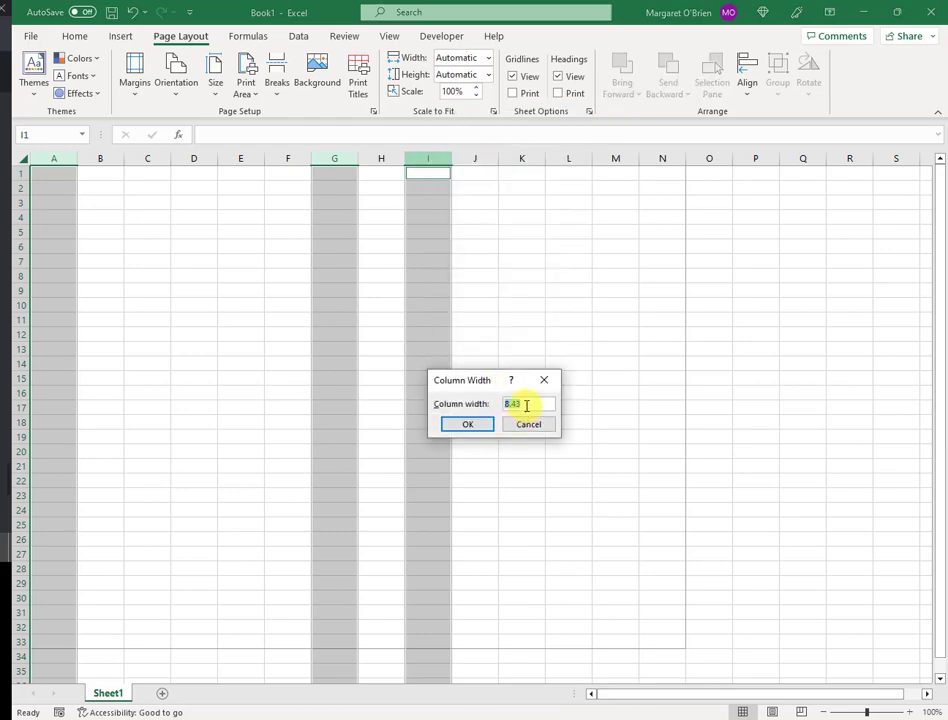
{"action": "type", "text": "7"}
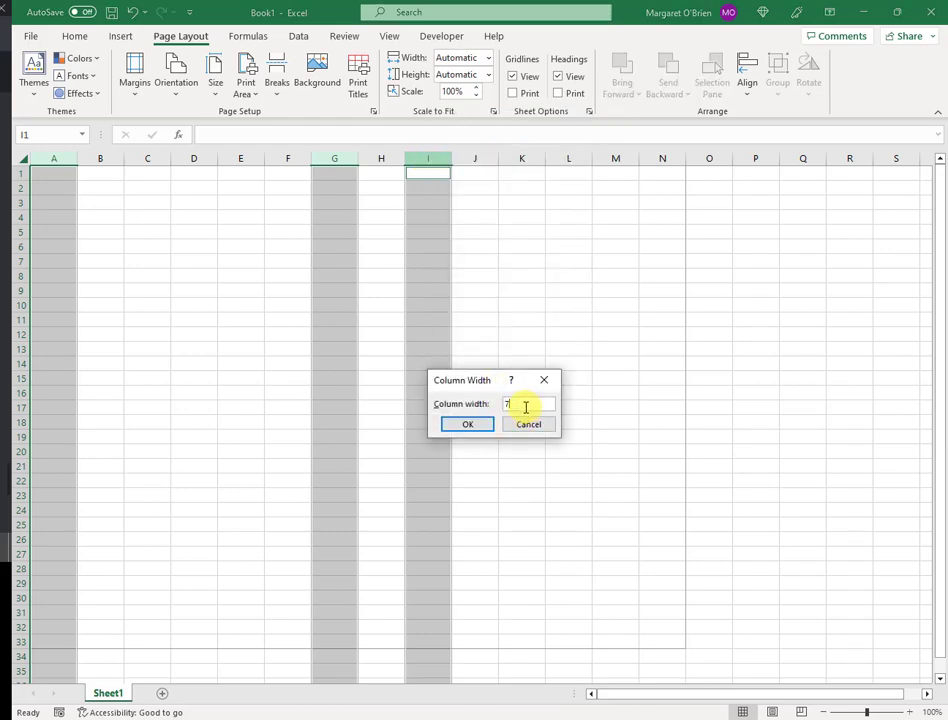
{"action": "left_click", "coordinate": [469, 430]}
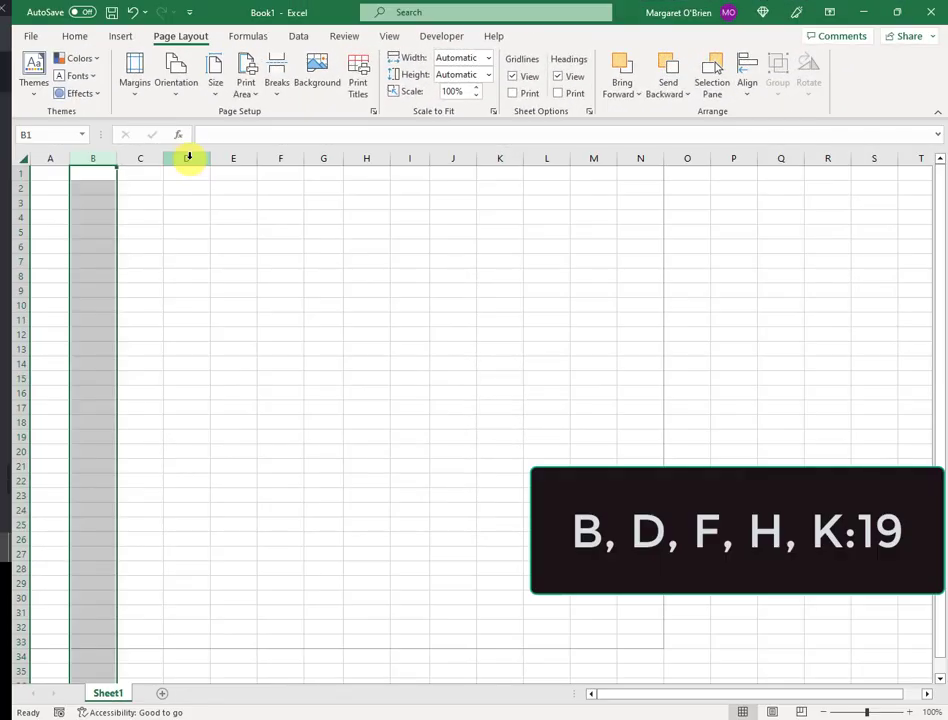
Set the width of columns B, D, F, H and K to 19
{"action": "left_click", "coordinate": [188, 158], "text": "ctrl"}
{"action": "left_click", "coordinate": [280, 158], "text": "ctrl"}
{"action": "left_click", "coordinate": [366, 158], "text": "ctrl"}
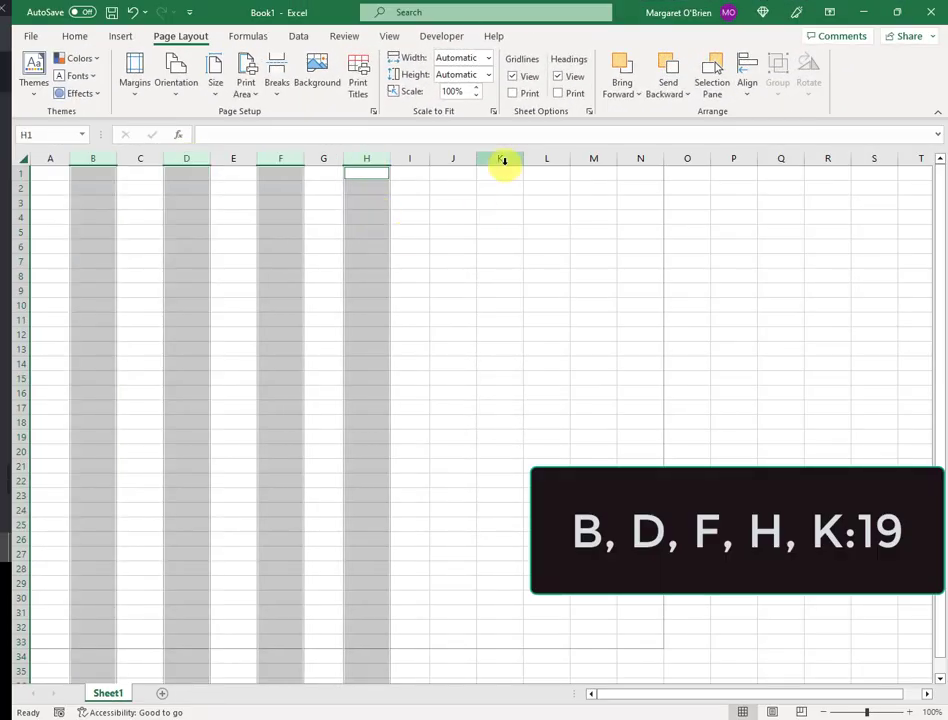
{"action": "left_click", "coordinate": [500, 158], "text": "ctrl"}
{"action": "right_click", "coordinate": [498, 160]}
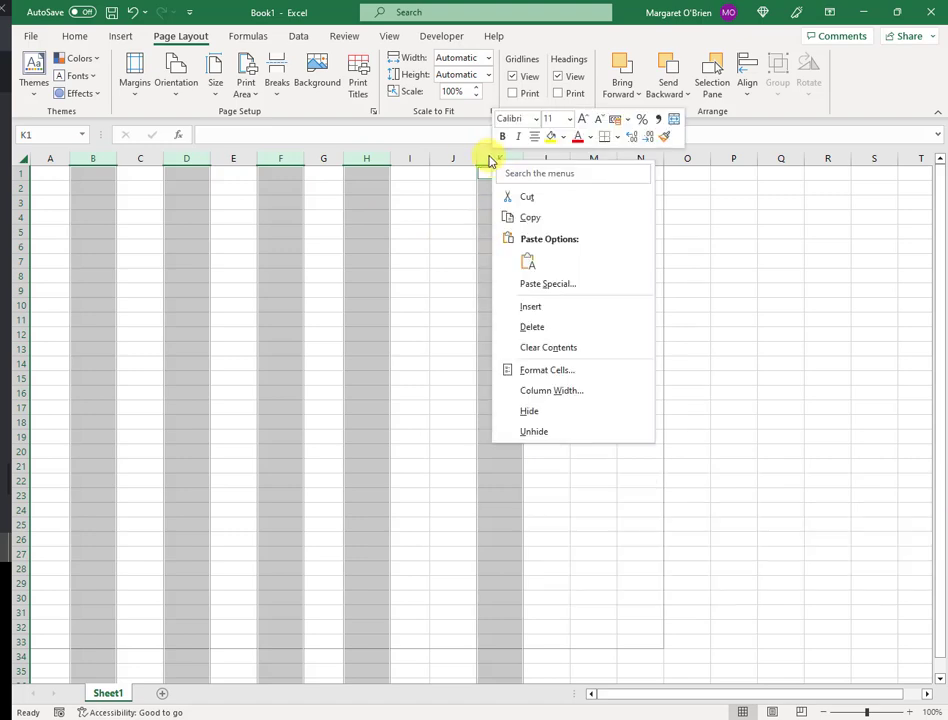
{"action": "left_click", "coordinate": [545, 393]}
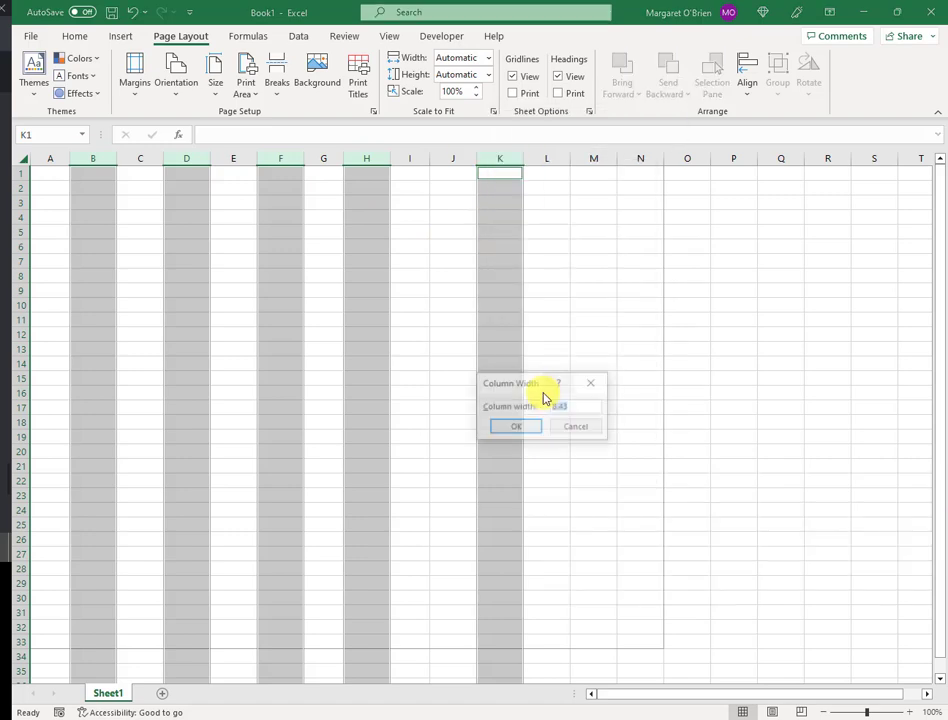
{"action": "type", "text": "19"}
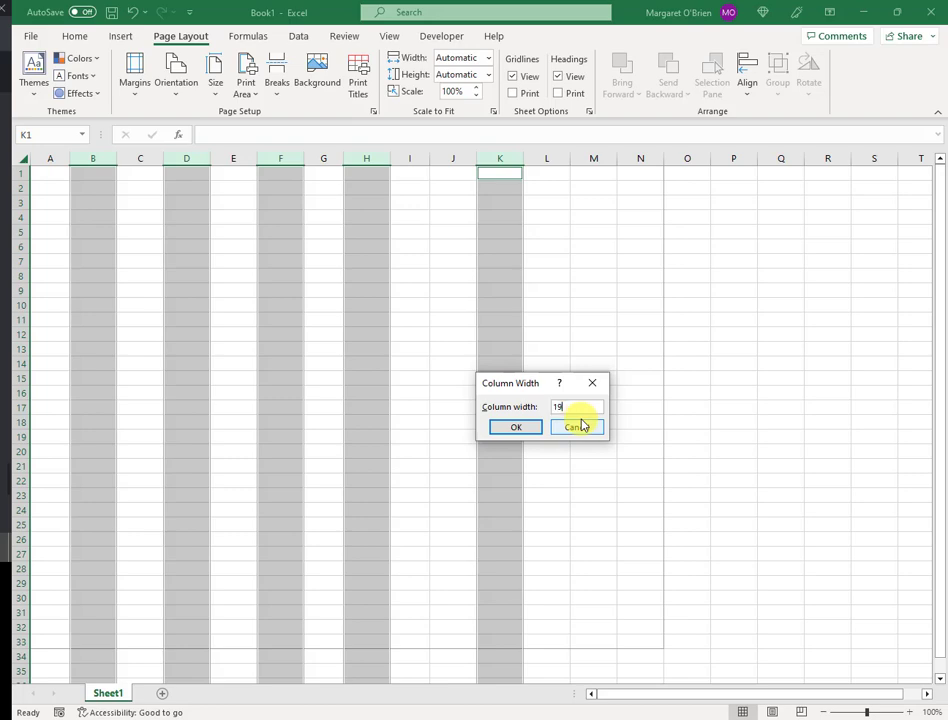
{"action": "left_click", "coordinate": [516, 428]}
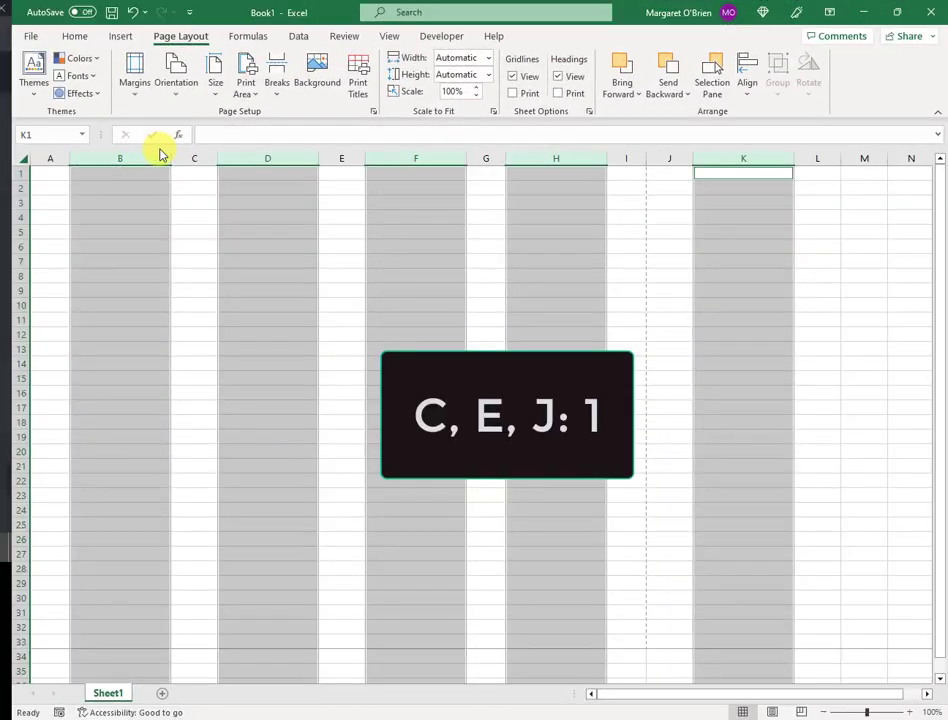
Set the width of columns C, E and J to 1 as spacer columns
{"action": "left_click", "coordinate": [192, 156]}
{"action": "left_click", "coordinate": [343, 158], "text": "ctrl"}
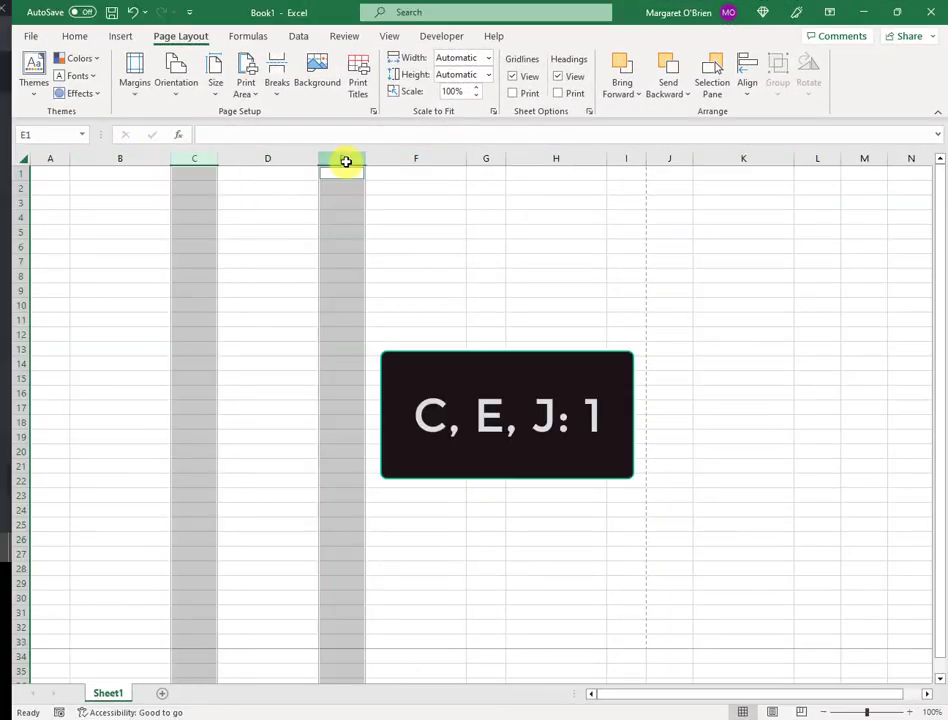
{"action": "left_click", "coordinate": [664, 156], "text": "ctrl"}
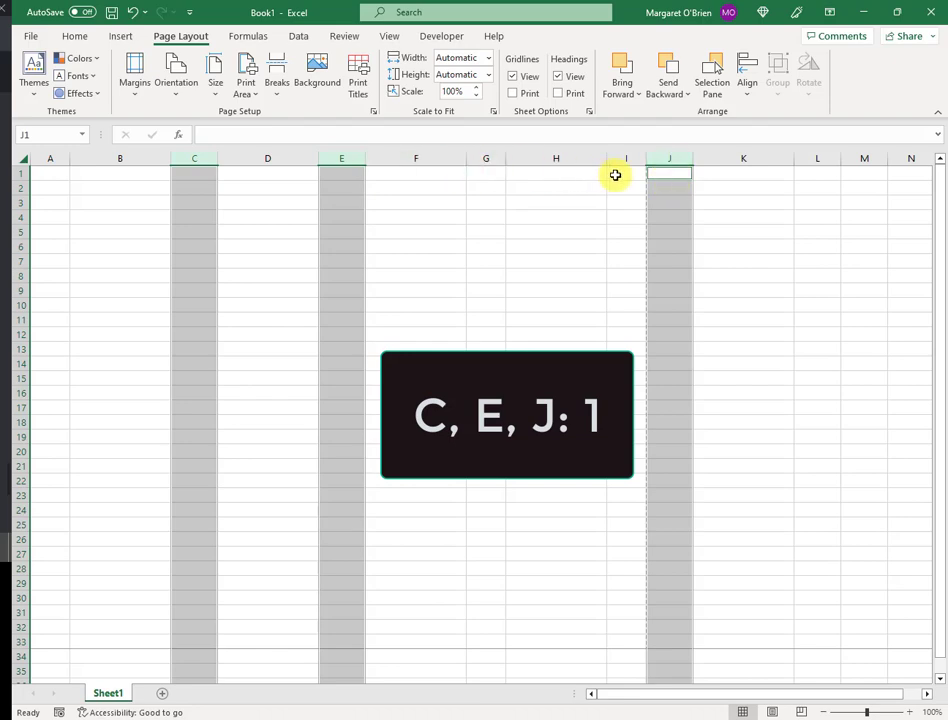
{"action": "right_click", "coordinate": [662, 156]}
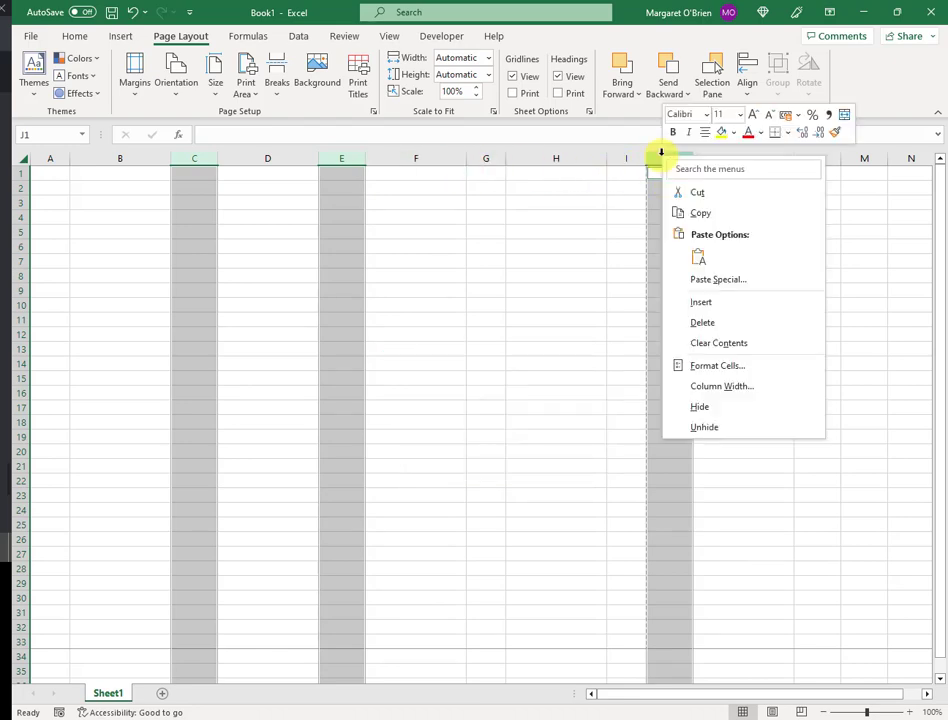
{"action": "left_click", "coordinate": [719, 385]}
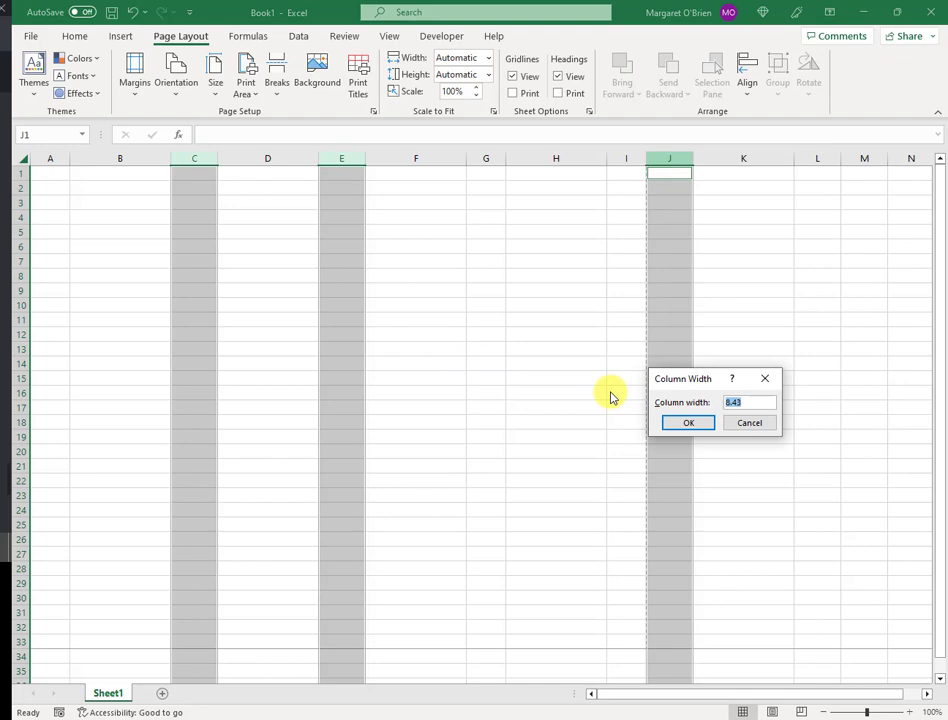
{"action": "type", "text": "1"}
{"action": "left_click", "coordinate": [691, 427]}
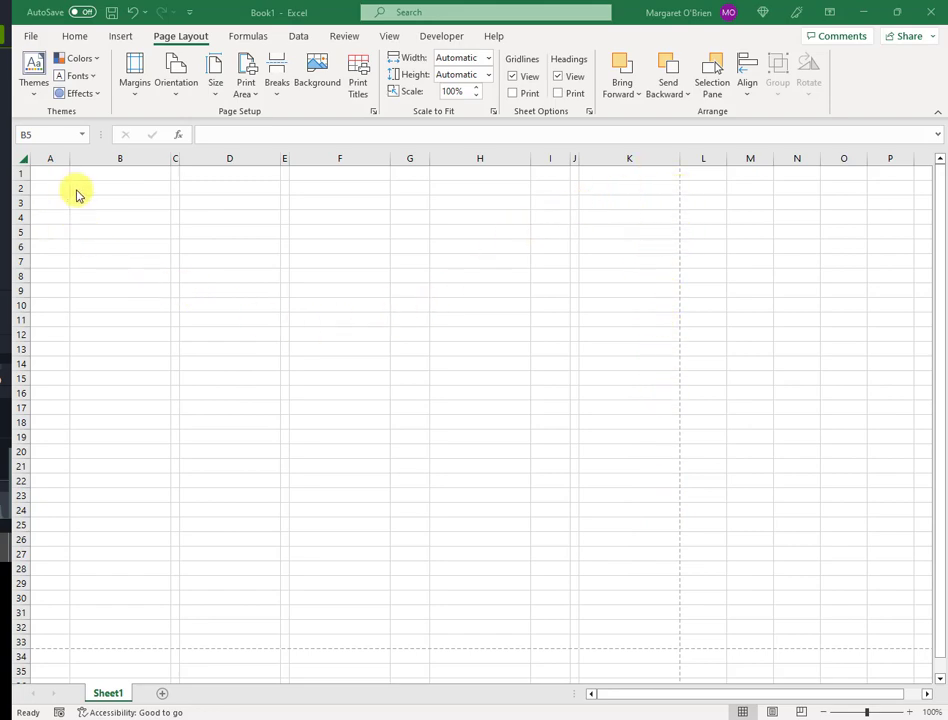
{"action": "left_click", "coordinate": [117, 159]}
{"action": "left_click", "coordinate": [254, 158], "text": "ctrl"}
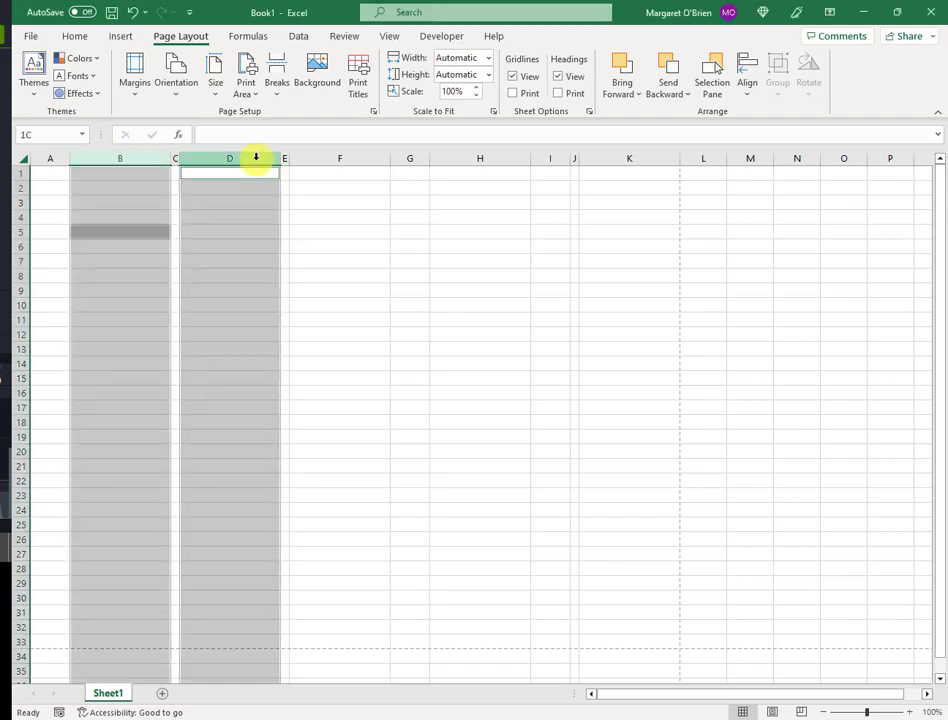
{"action": "left_click", "coordinate": [353, 159], "text": "ctrl"}
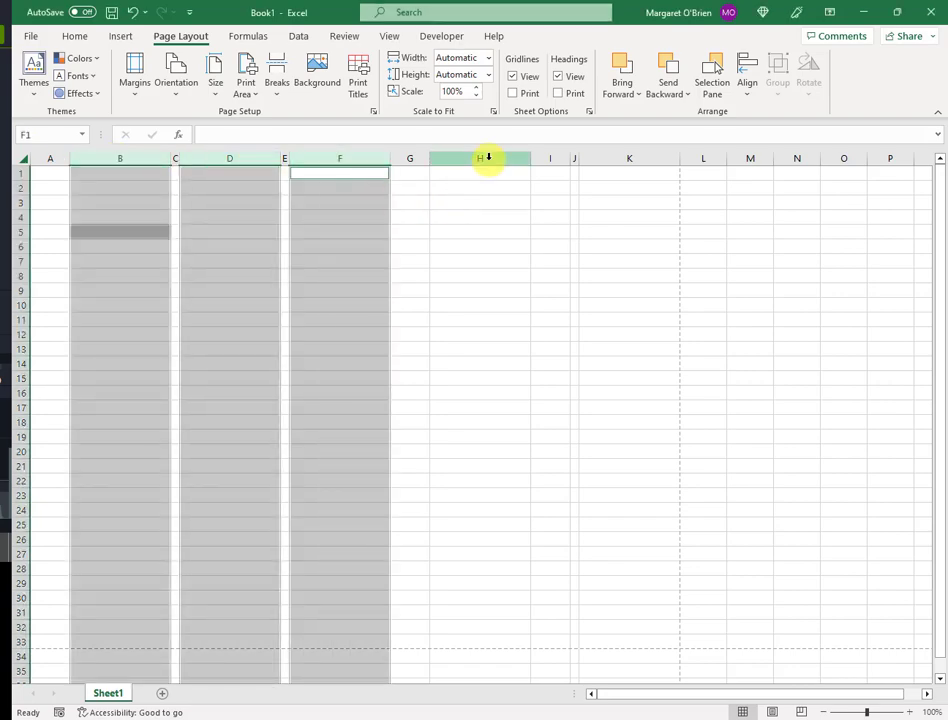
{"action": "left_click", "coordinate": [483, 157], "text": "ctrl"}
{"action": "left_click", "coordinate": [634, 158], "text": "ctrl"}
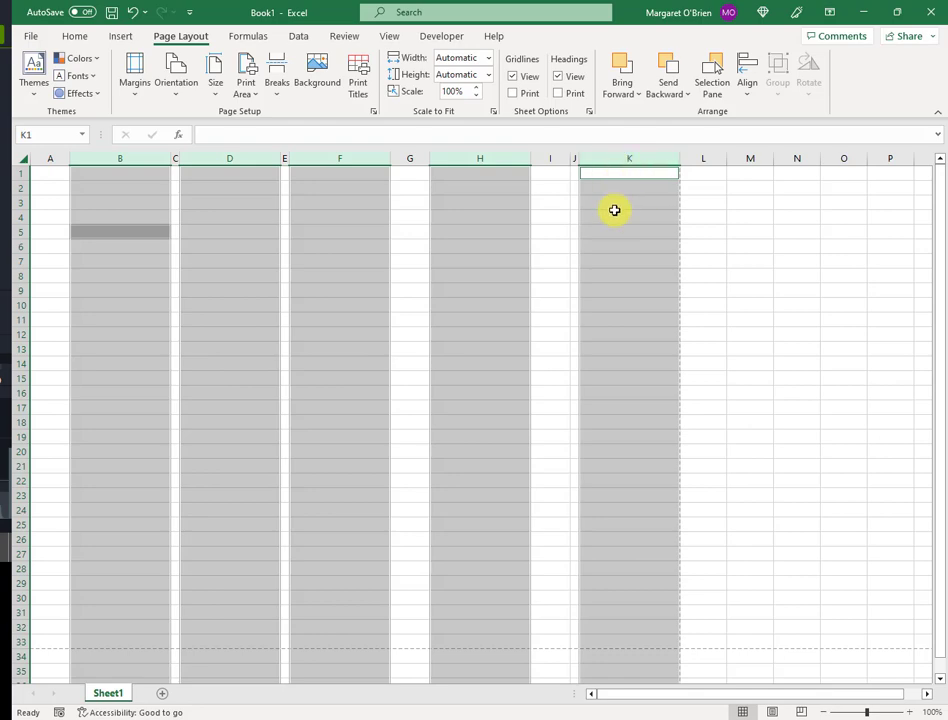
{"action": "right_click", "coordinate": [625, 159]}
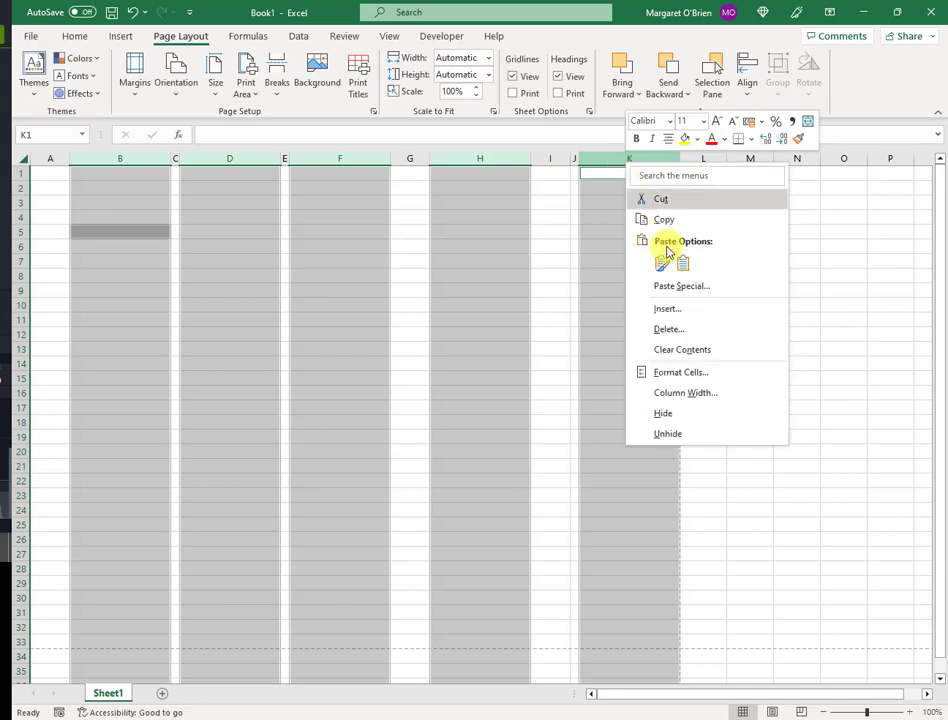
{"action": "left_click", "coordinate": [695, 396]}
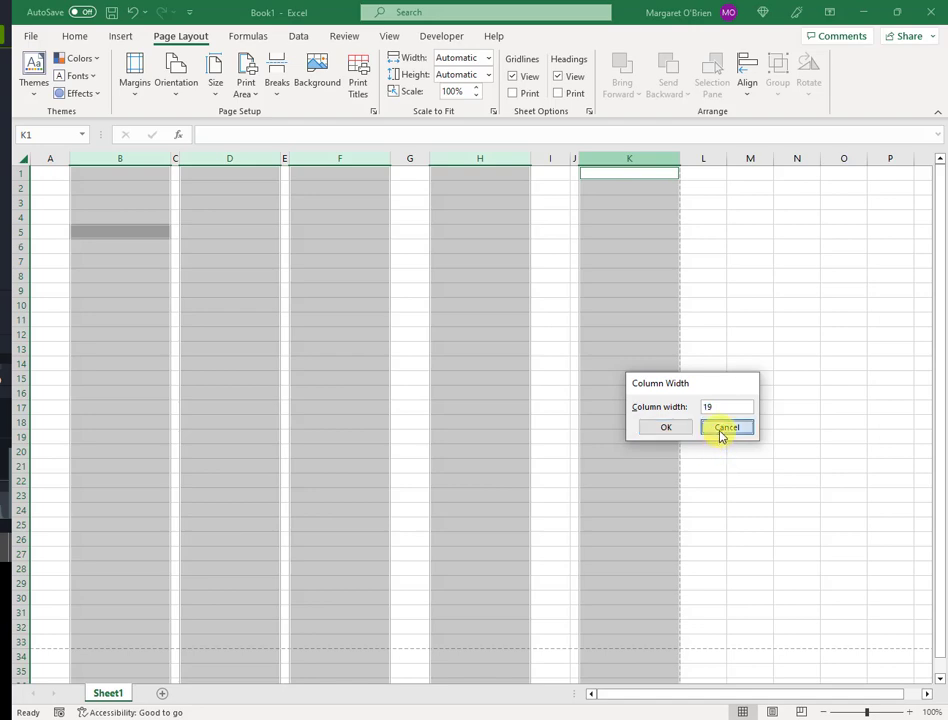
{"action": "left_click", "coordinate": [725, 428]}
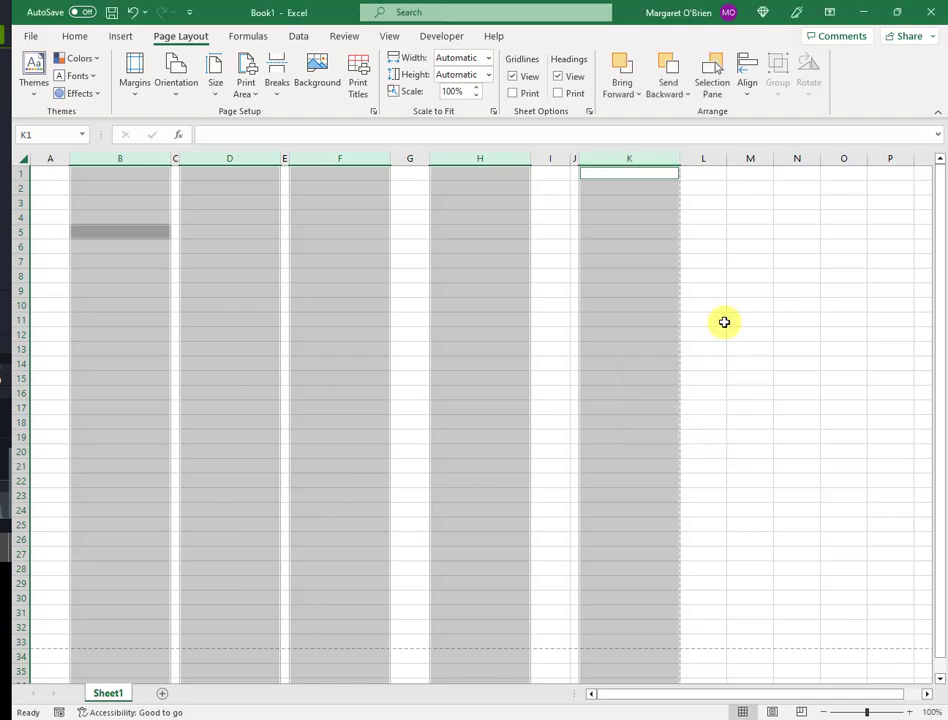
{"action": "left_click", "coordinate": [658, 267]}
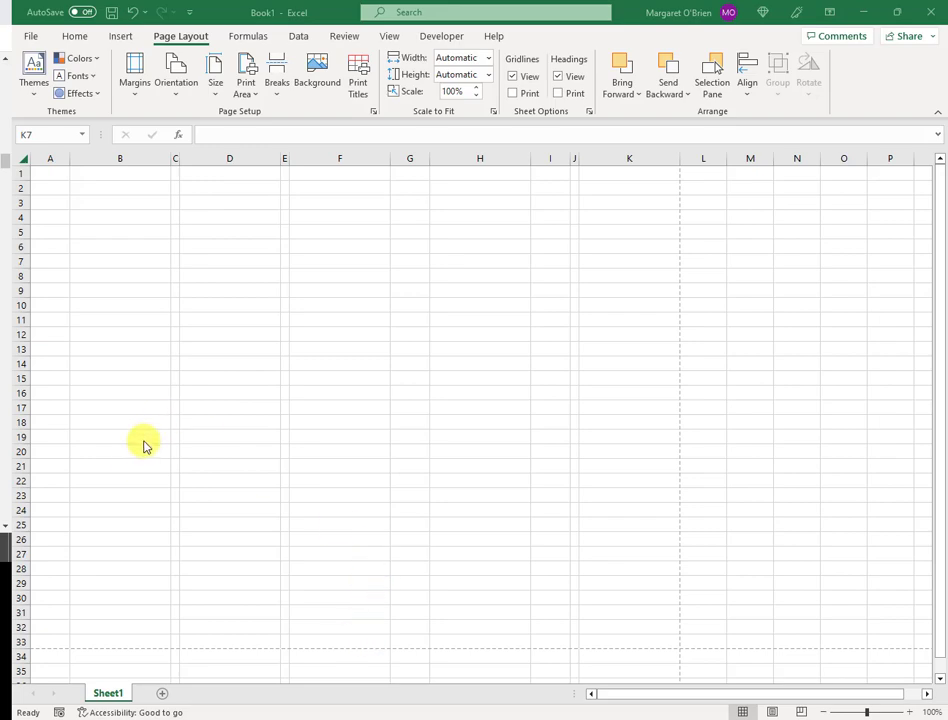
Give cells B16:B17 an Outside Borders outline as the first pedigree box
{"action": "left_click", "coordinate": [117, 391]}
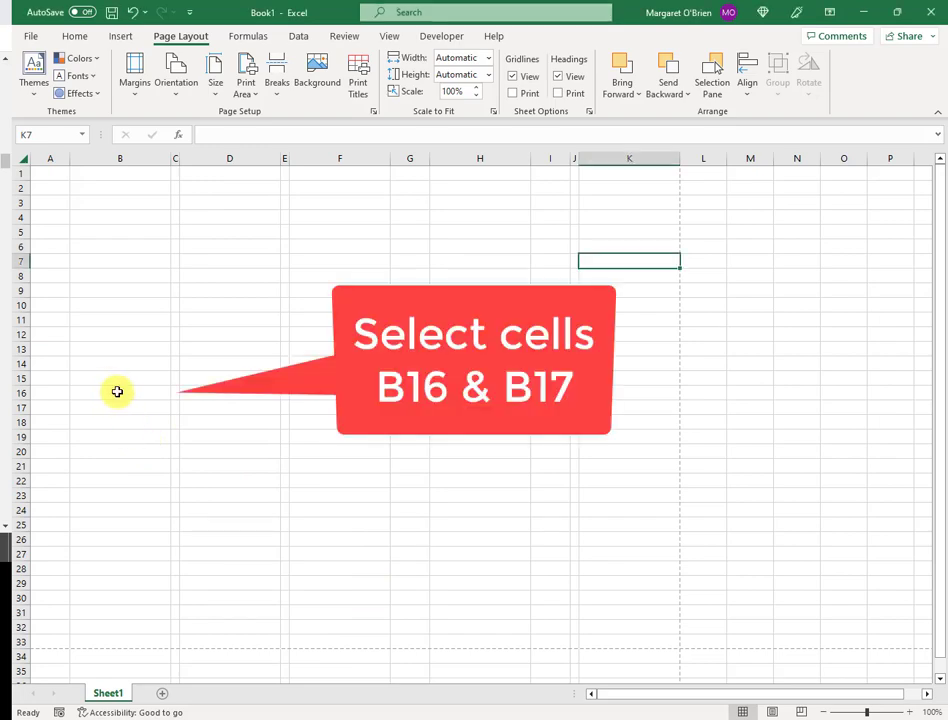
{"action": "left_click", "coordinate": [118, 407]}
{"action": "left_click", "coordinate": [124, 394]}
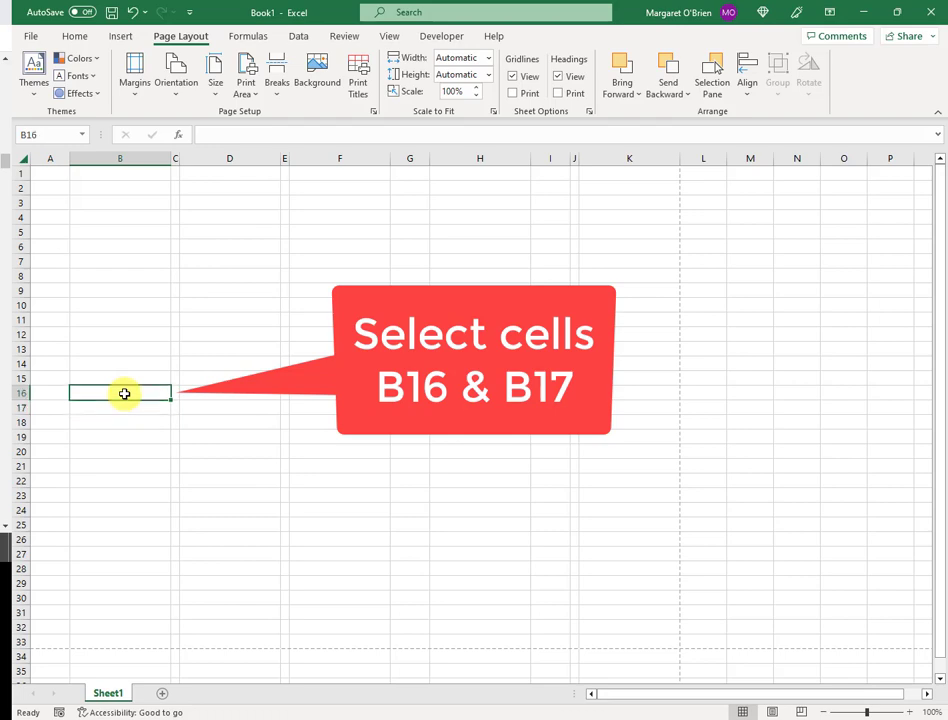
{"action": "left_click_drag", "start_coordinate": [125, 398], "coordinate": [125, 405]}
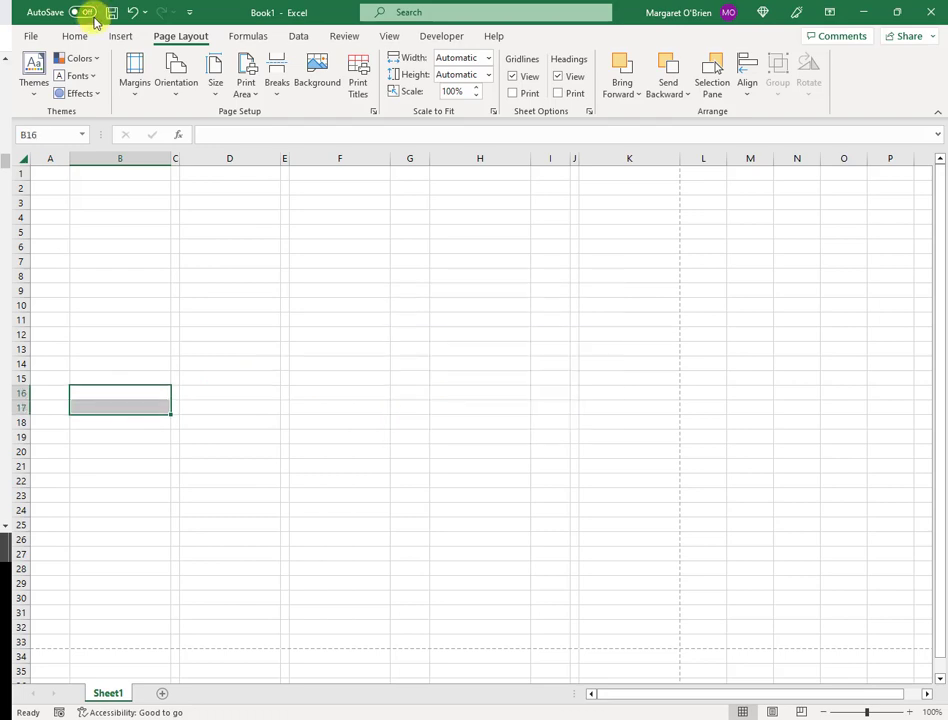
{"action": "left_click", "coordinate": [75, 37]}
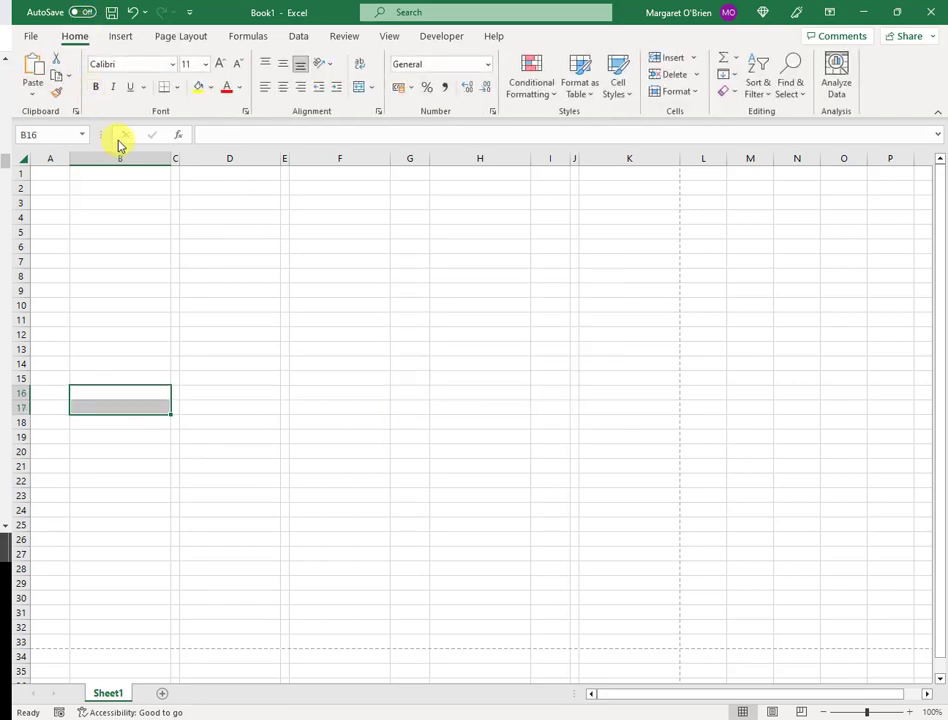
{"action": "left_click", "coordinate": [180, 88]}
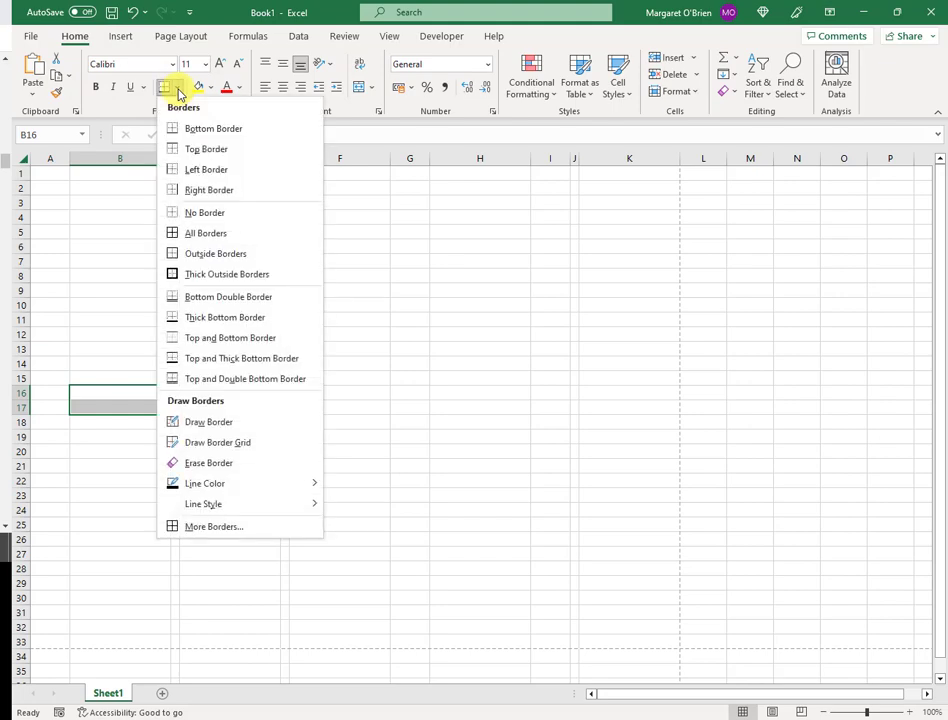
{"action": "left_click", "coordinate": [222, 256]}
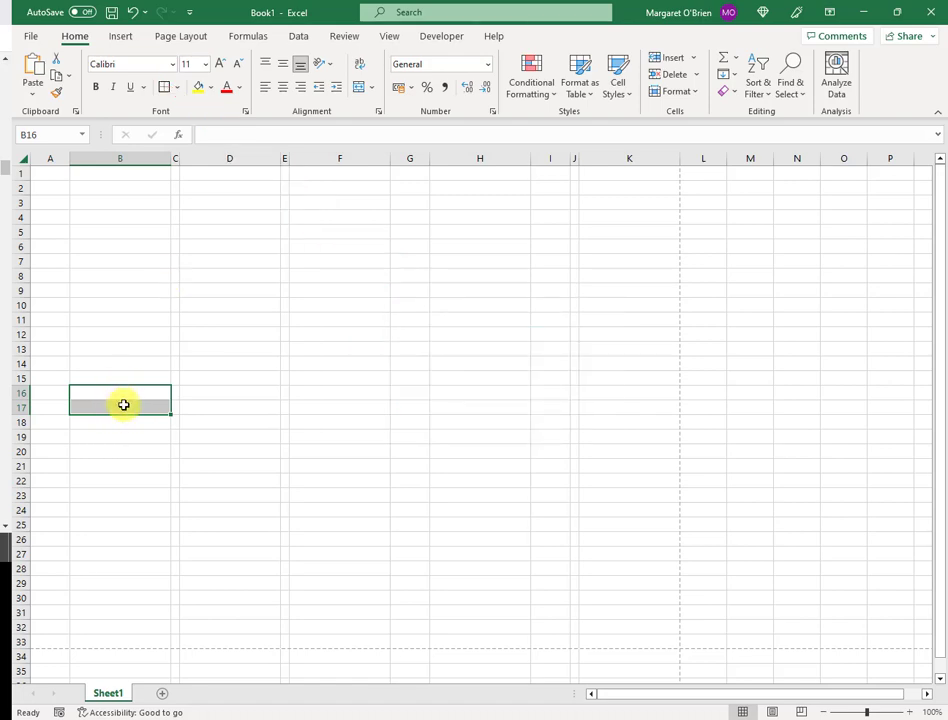
Apply the Bahnschrift Condensed font to cells B16:B17
{"action": "left_click", "coordinate": [172, 68]}
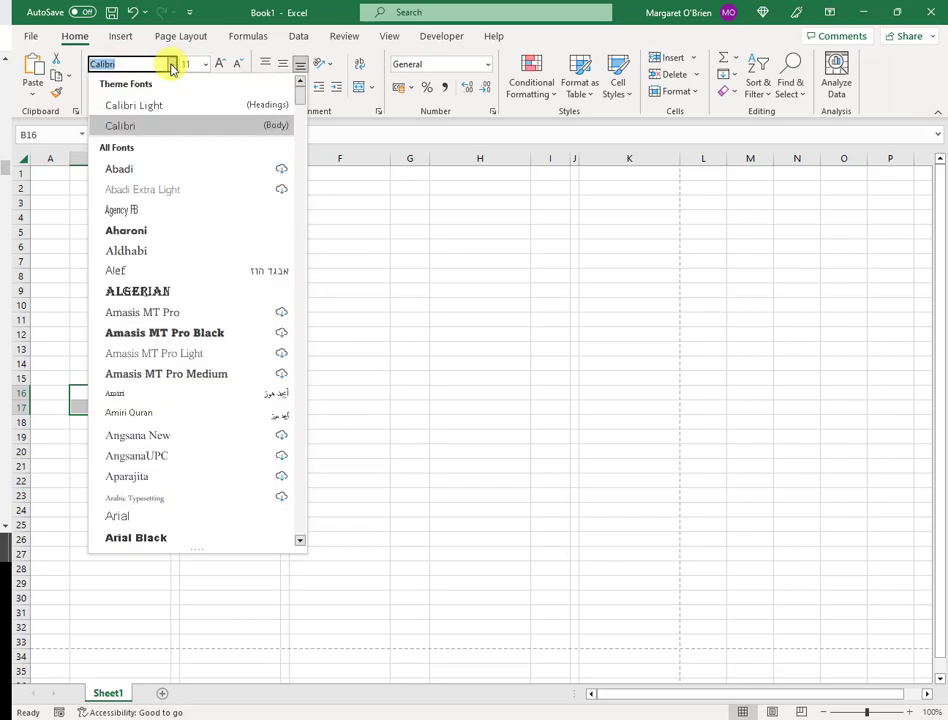
{"action": "type", "text": "Bahnschrift"}
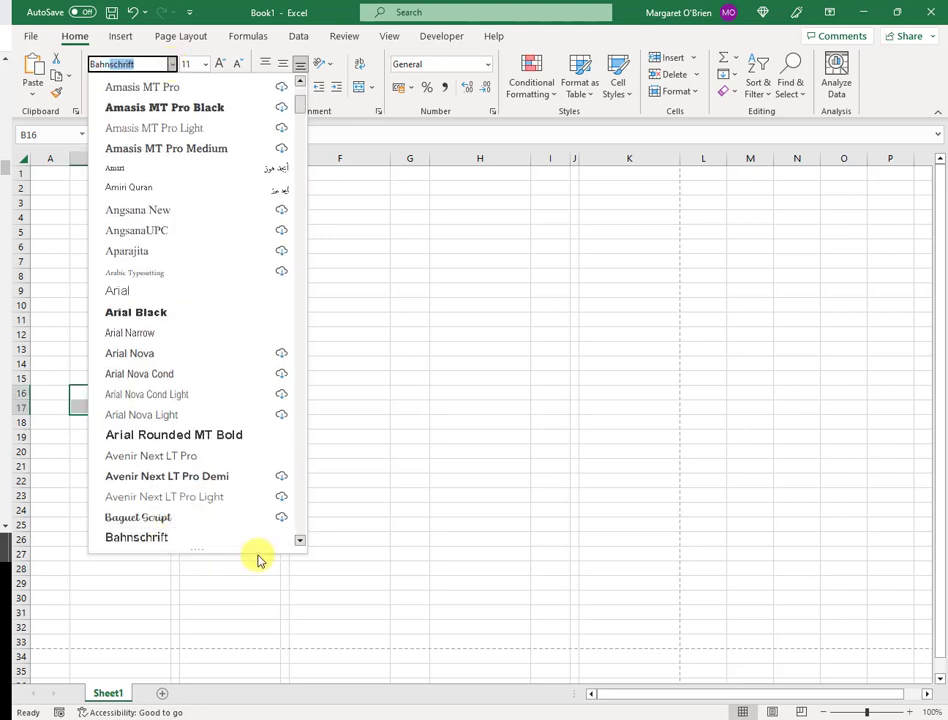
{"action": "left_click_drag", "start_coordinate": [301, 543], "coordinate": [303, 540]}
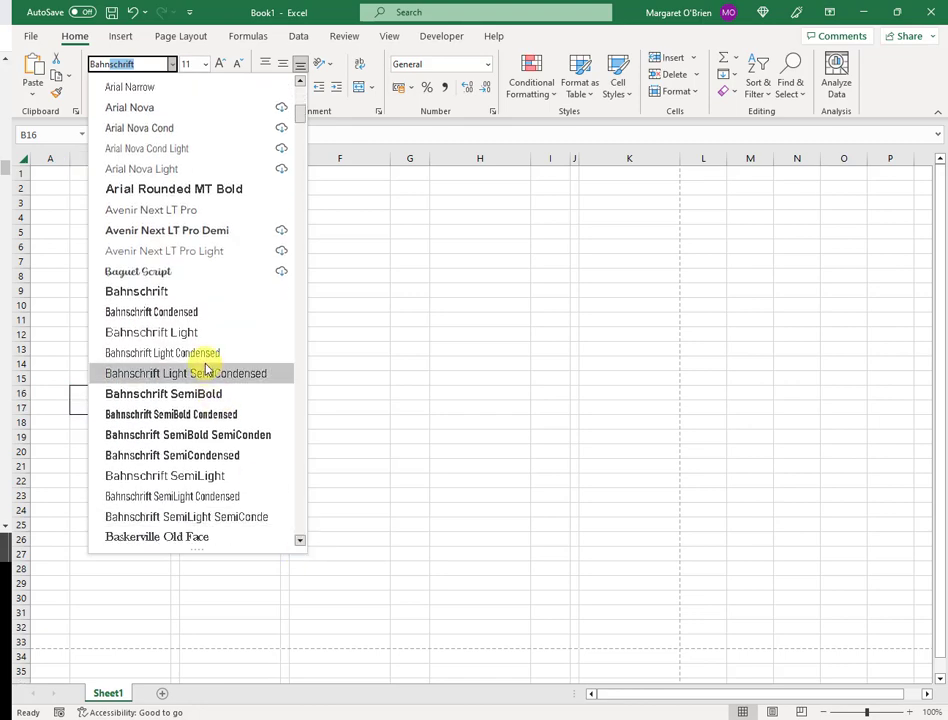
{"action": "left_click", "coordinate": [221, 317]}
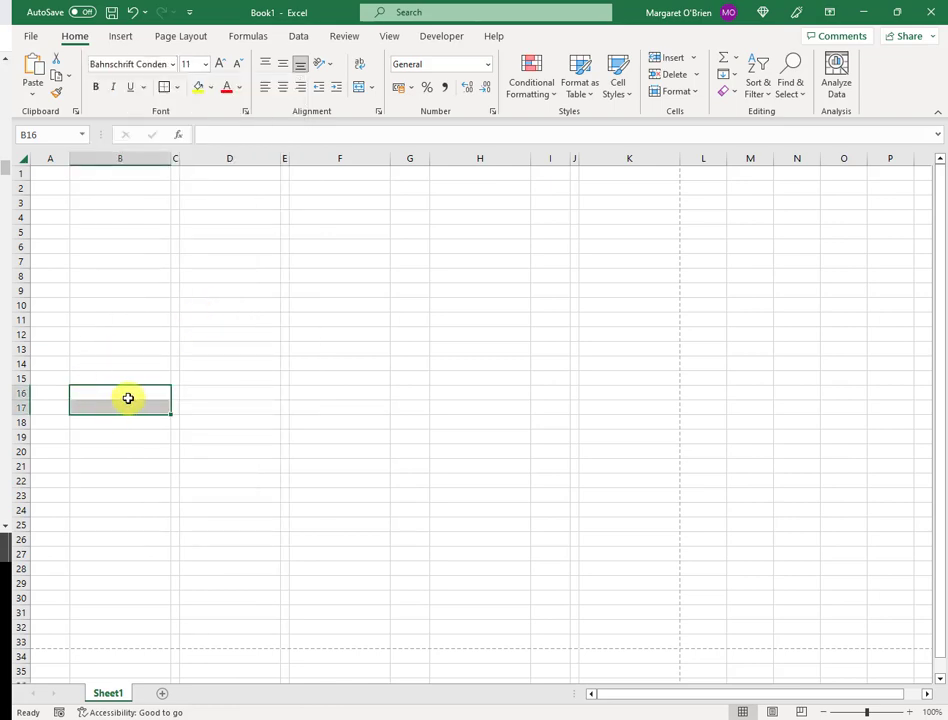
Enter the ancestor's full name in B16 and '1970 -' in B17
{"action": "type", "text": "Jemima Postlet"}
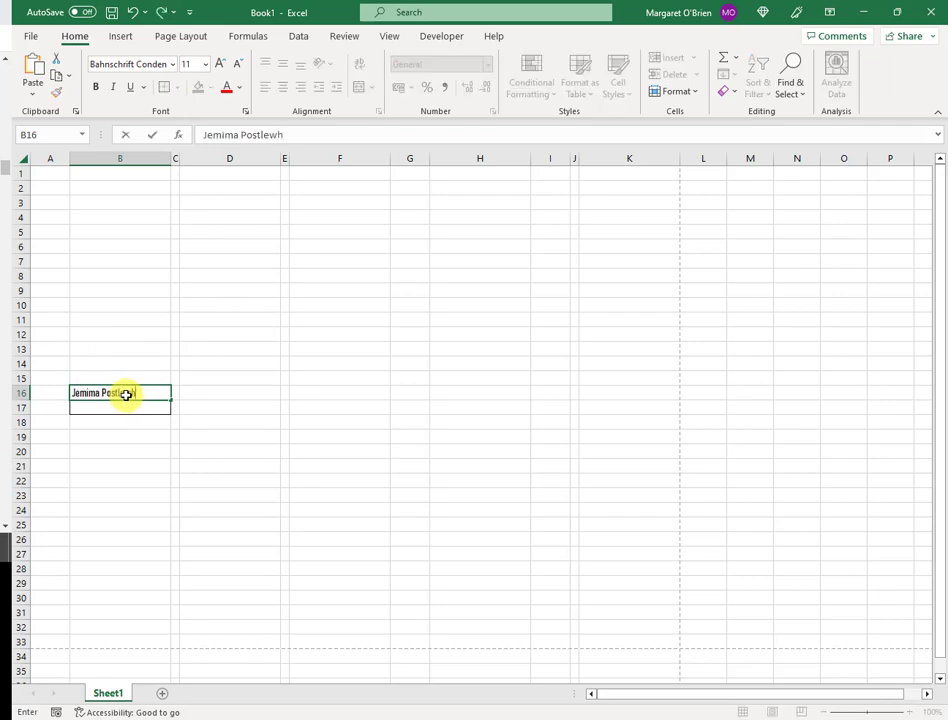
{"action": "type", "text": "hwaite"}
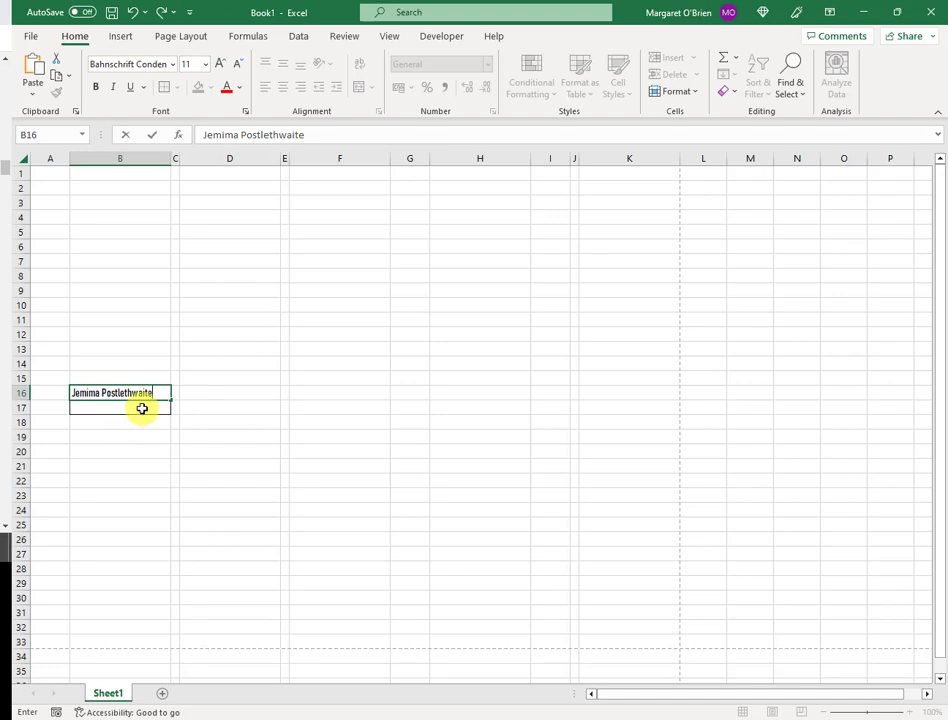
{"action": "left_click", "coordinate": [142, 408]}
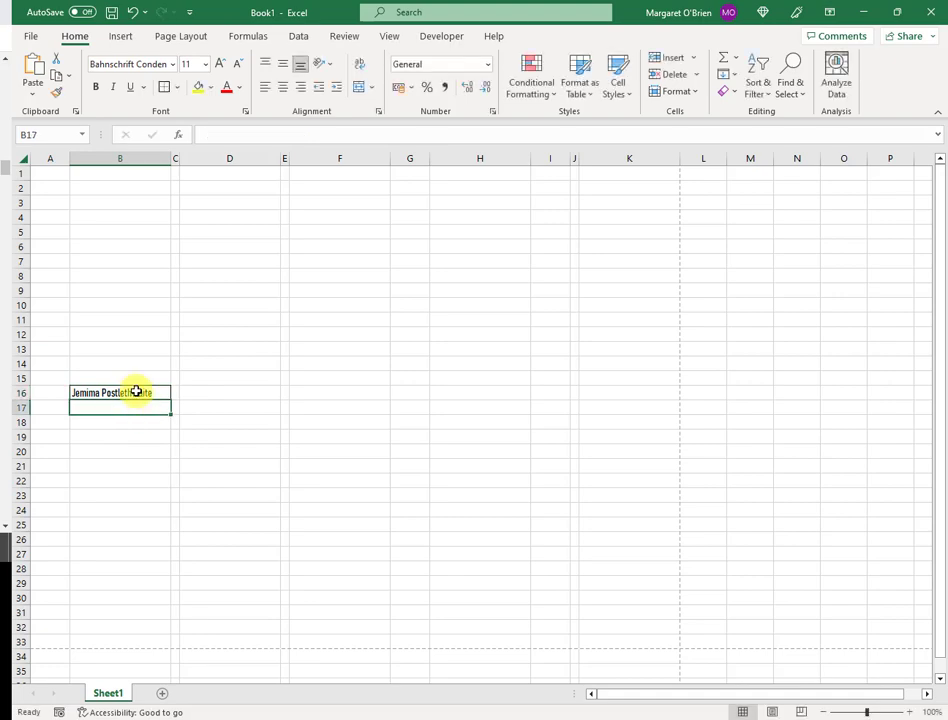
{"action": "type", "text": "1970 -"}
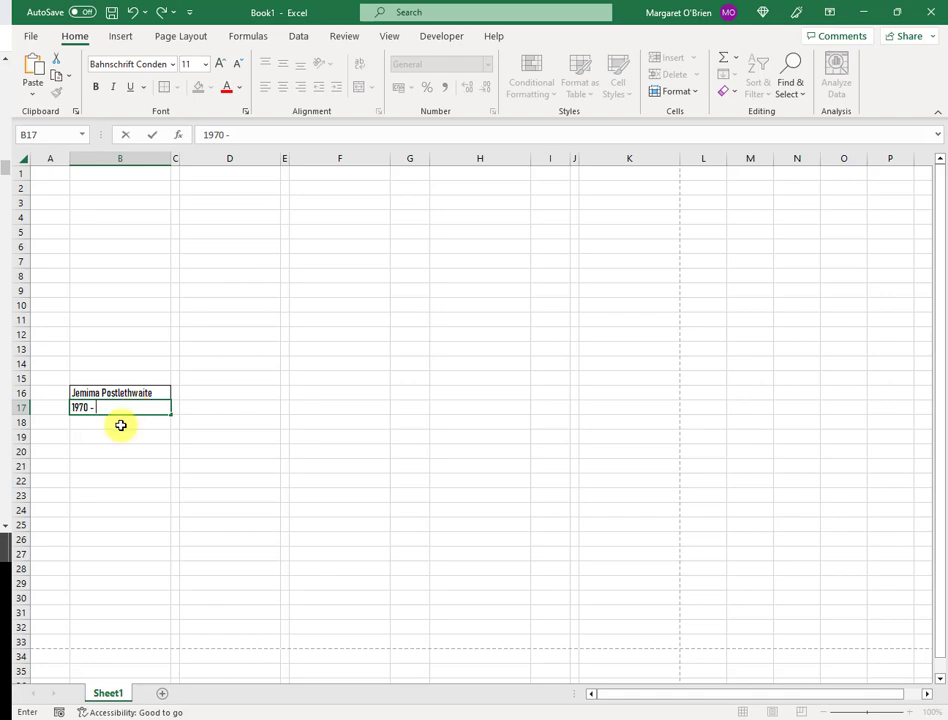
{"action": "key", "text": "Return"}
{"action": "left_click", "coordinate": [123, 406]}
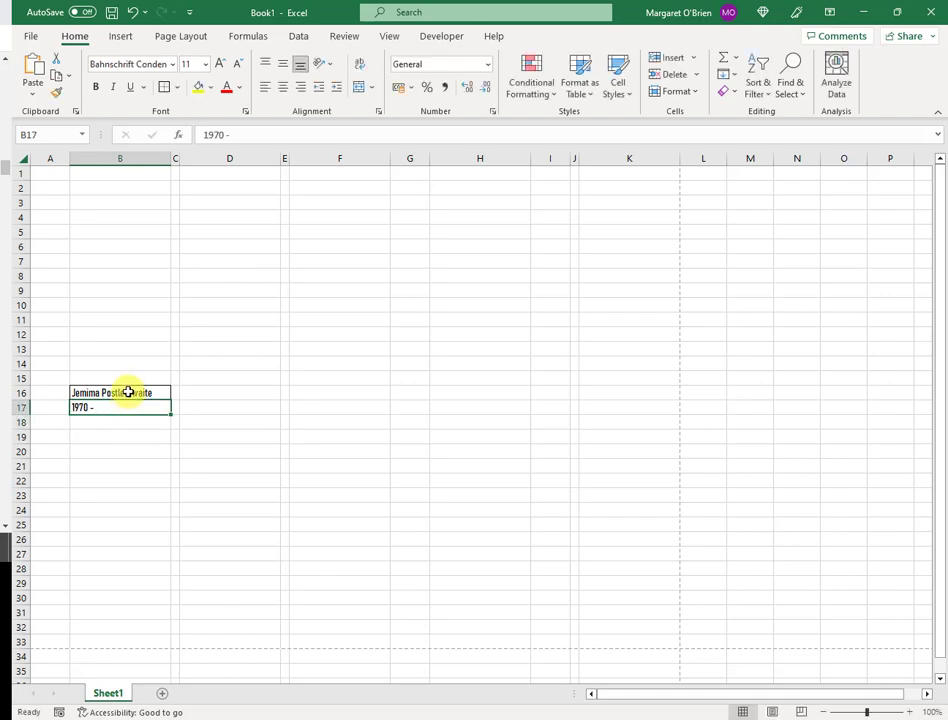
{"action": "left_click", "coordinate": [116, 394]}
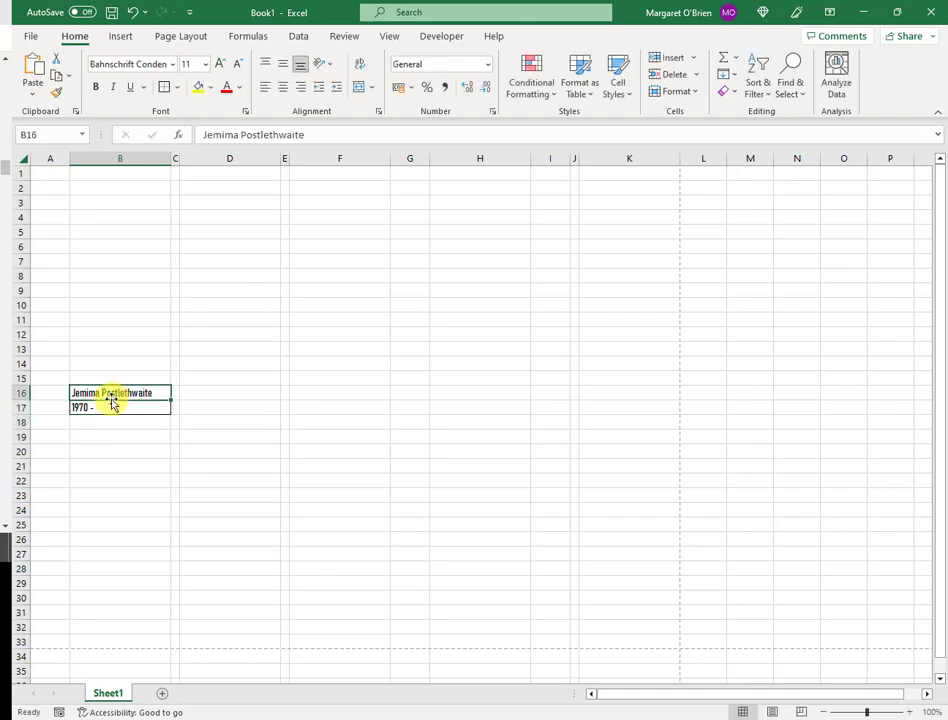
Centre the '1970 -' date in B17 and set it to Bahnschrift Light Condensed
{"action": "left_click", "coordinate": [116, 405]}
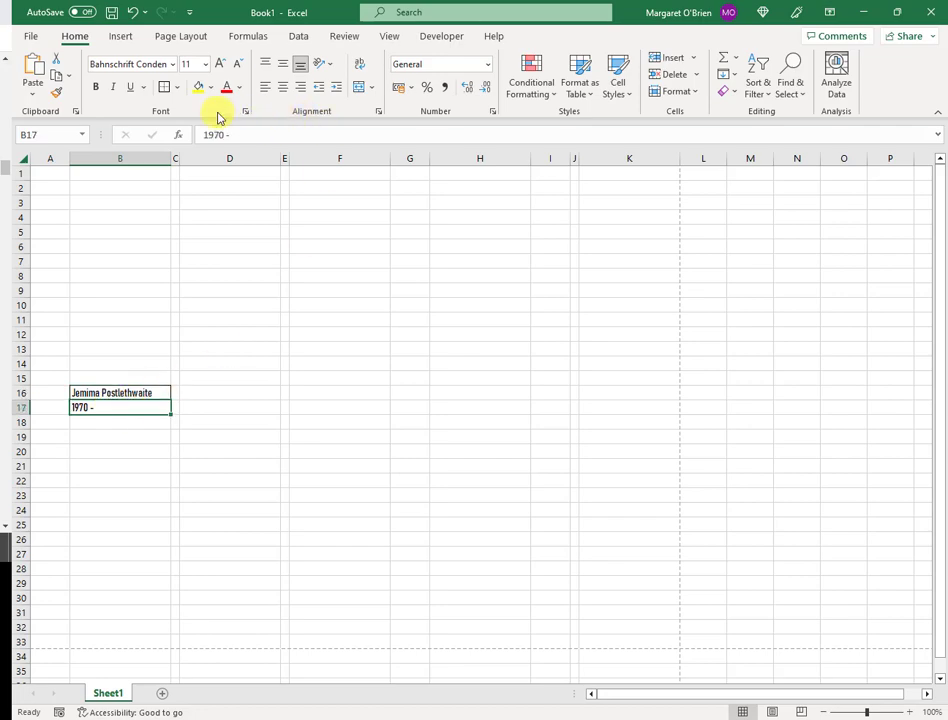
{"action": "left_click", "coordinate": [283, 88]}
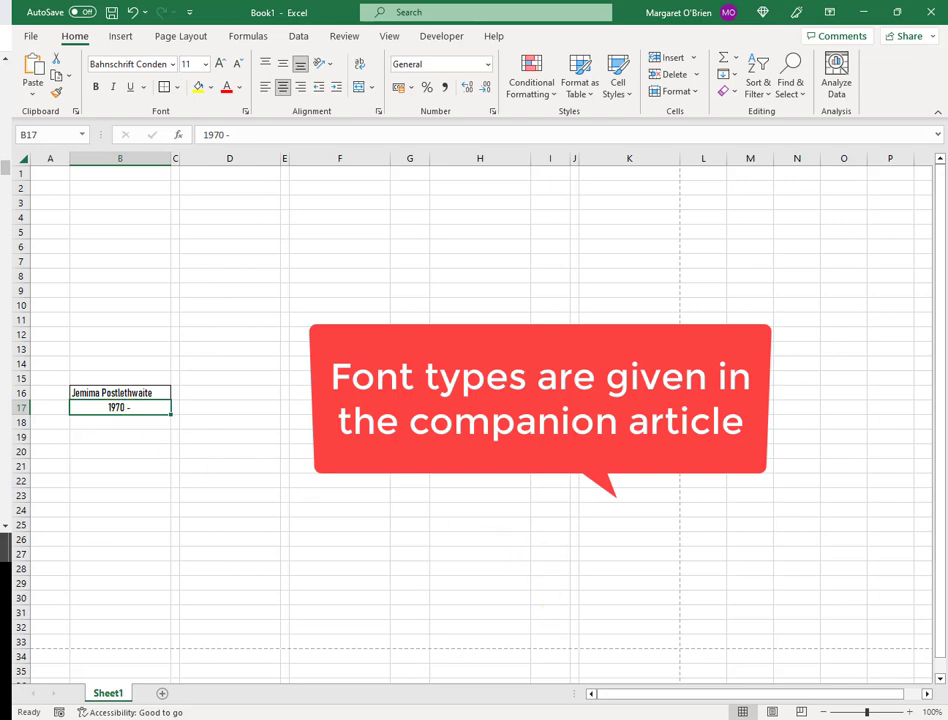
{"action": "left_click", "coordinate": [172, 64]}
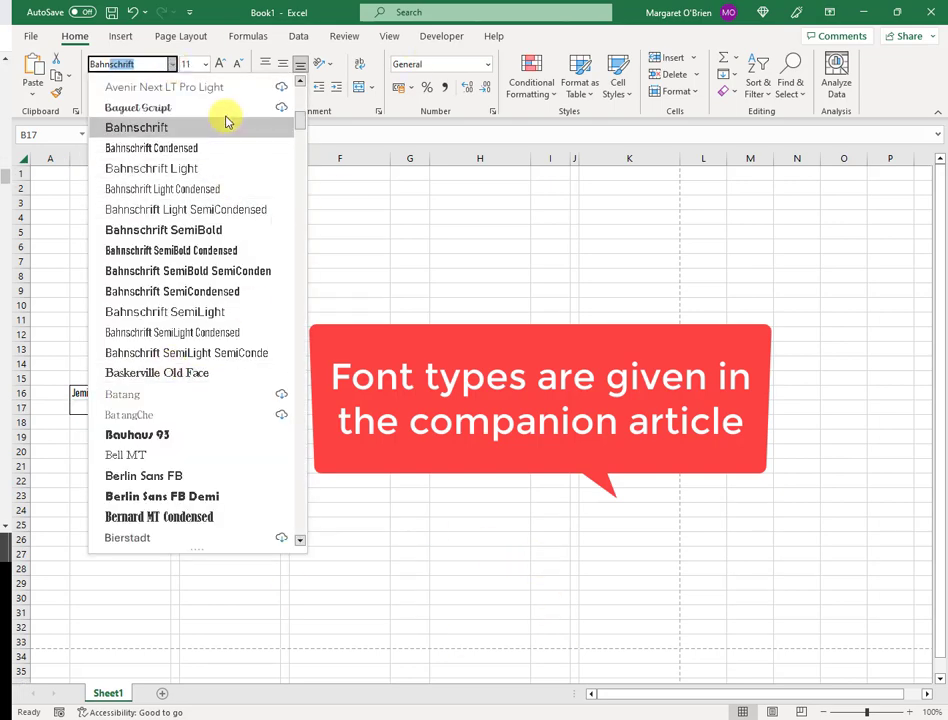
{"action": "left_click", "coordinate": [218, 189]}
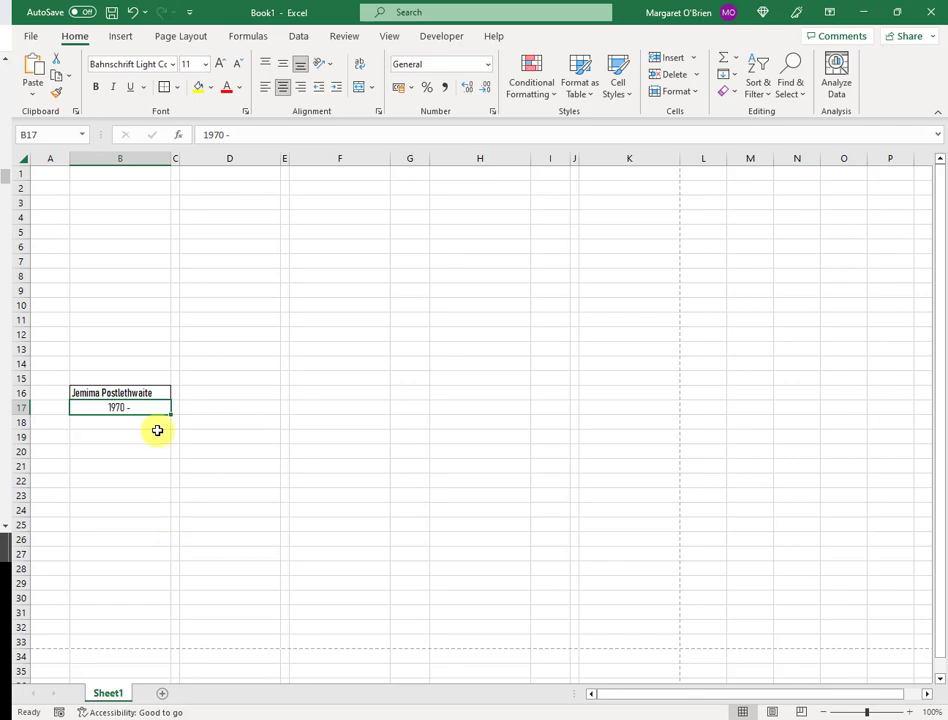
{"action": "scroll", "coordinate": [157, 430], "scroll_direction": "down", "scroll_amount": 1}
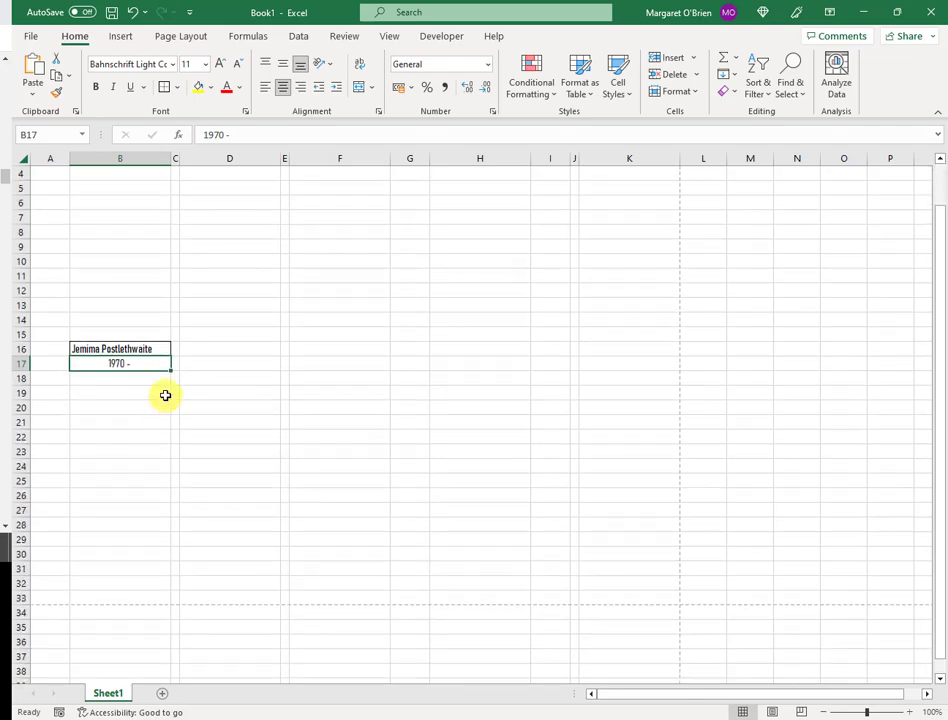
Append an extra surname to the B16 name and put a space in C16 to clip overflow
{"action": "left_click", "coordinate": [127, 349]}
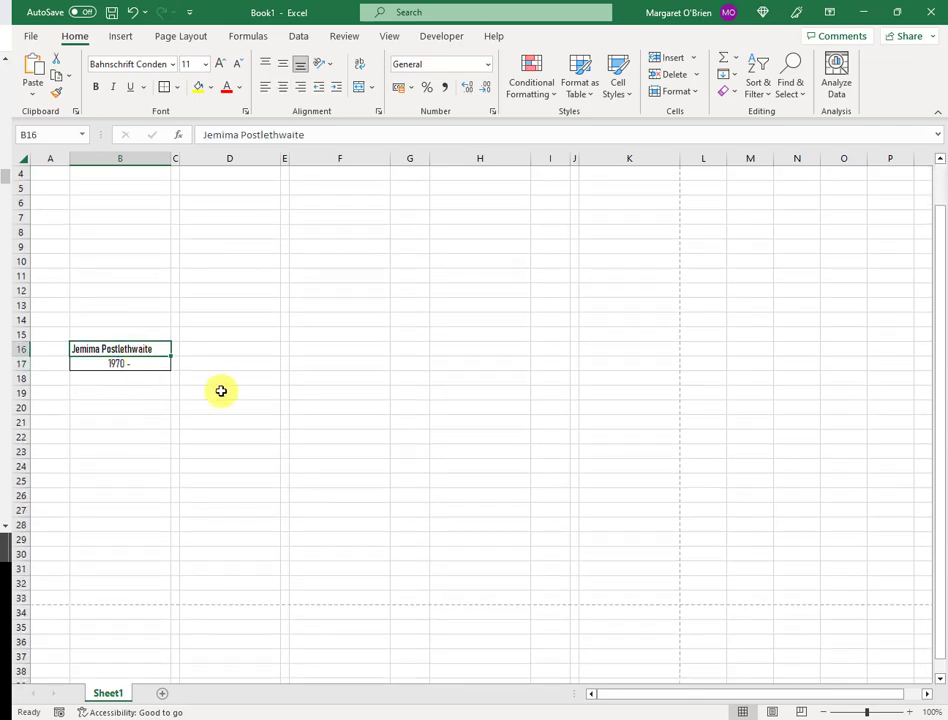
{"action": "left_click", "coordinate": [336, 141]}
{"action": "type", "text": "wigginsbotham"}
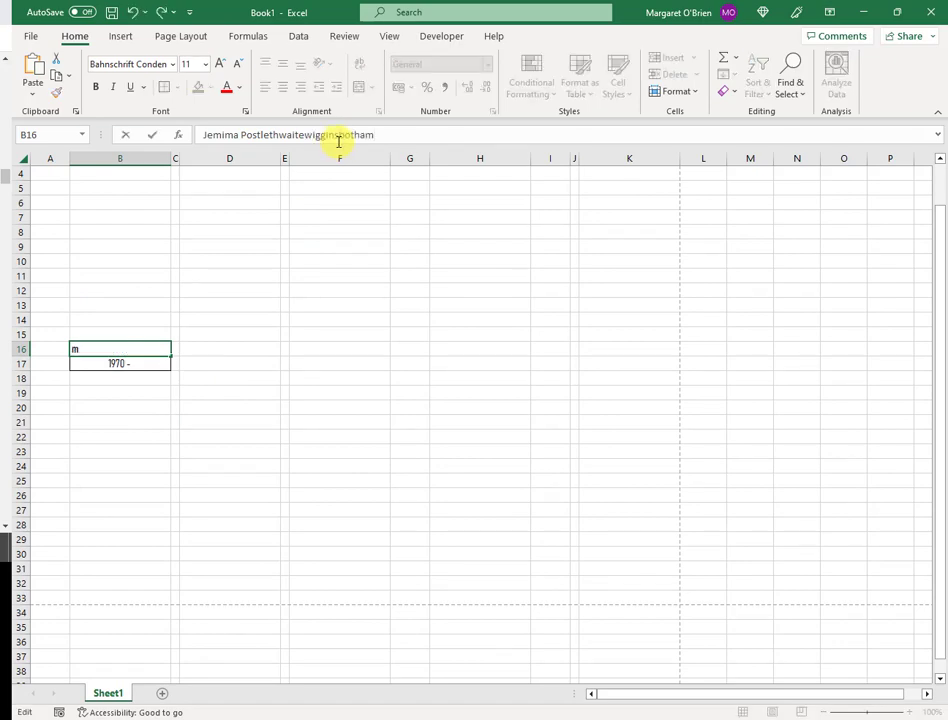
{"action": "key", "text": "Return"}
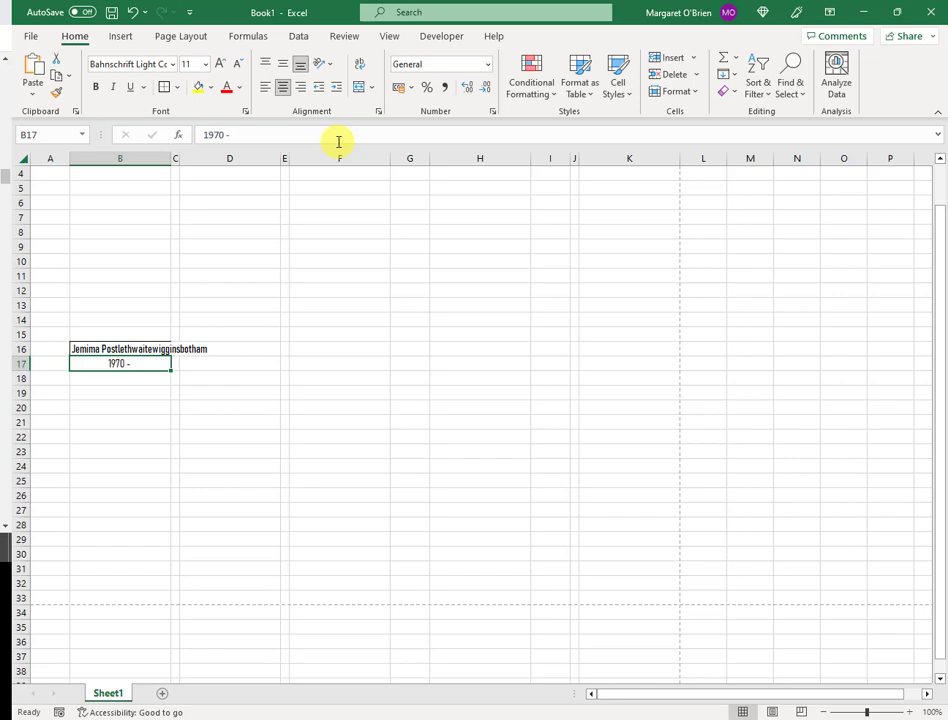
{"action": "left_click", "coordinate": [174, 356]}
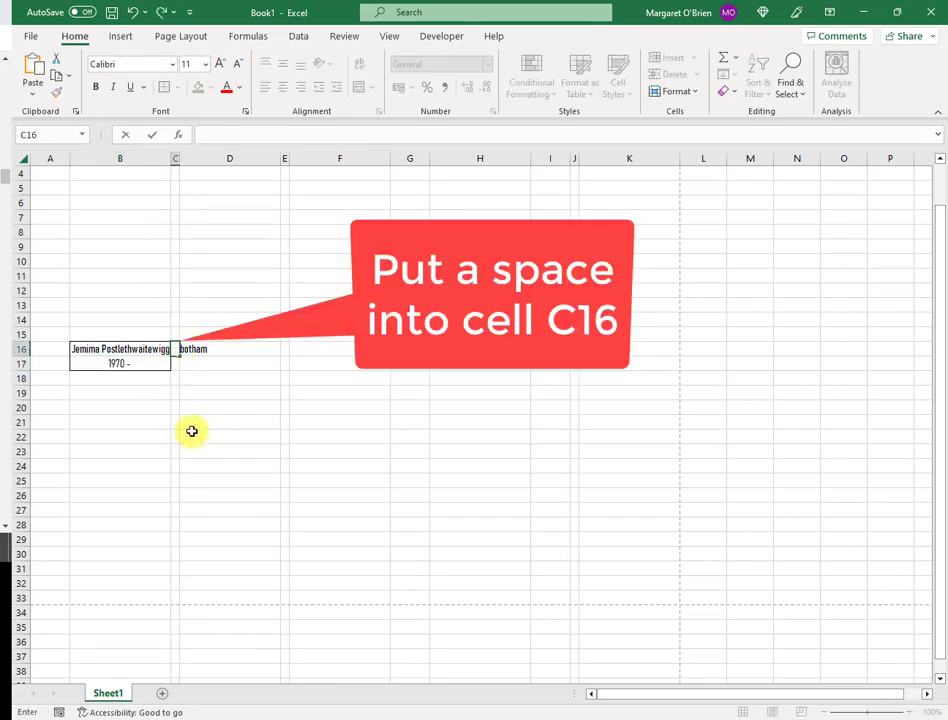
{"action": "key", "text": "Return"}
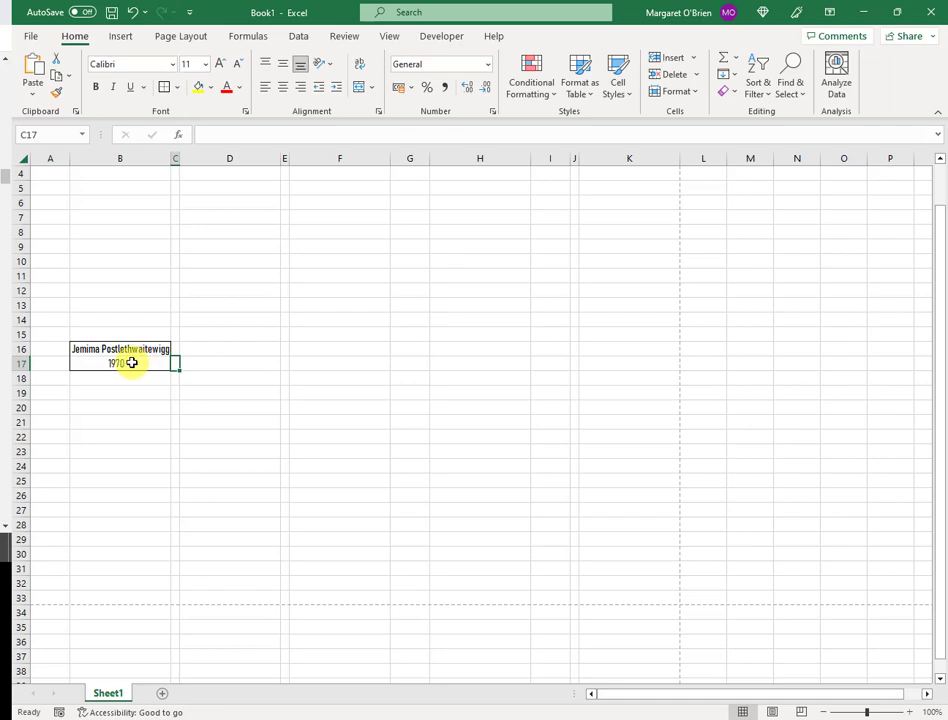
Select the first pedigree box B16:B17, which holds the name and the '1970 -' date
{"action": "left_click", "coordinate": [131, 362]}
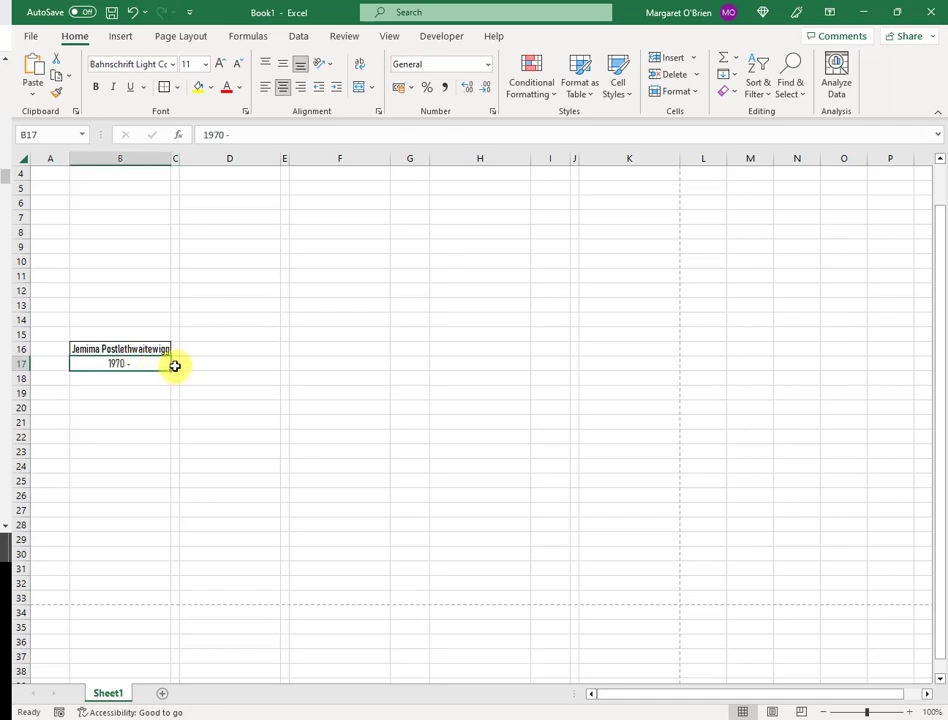
{"action": "left_click", "coordinate": [175, 366]}
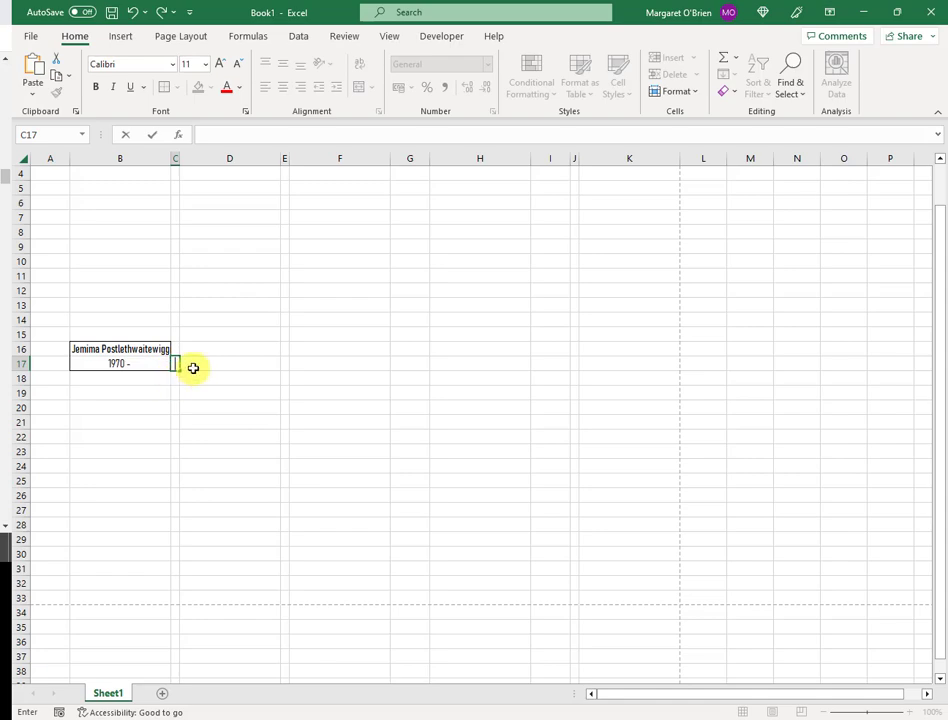
{"action": "left_click", "coordinate": [193, 368]}
{"action": "left_click_drag", "start_coordinate": [115, 352], "coordinate": [172, 362]}
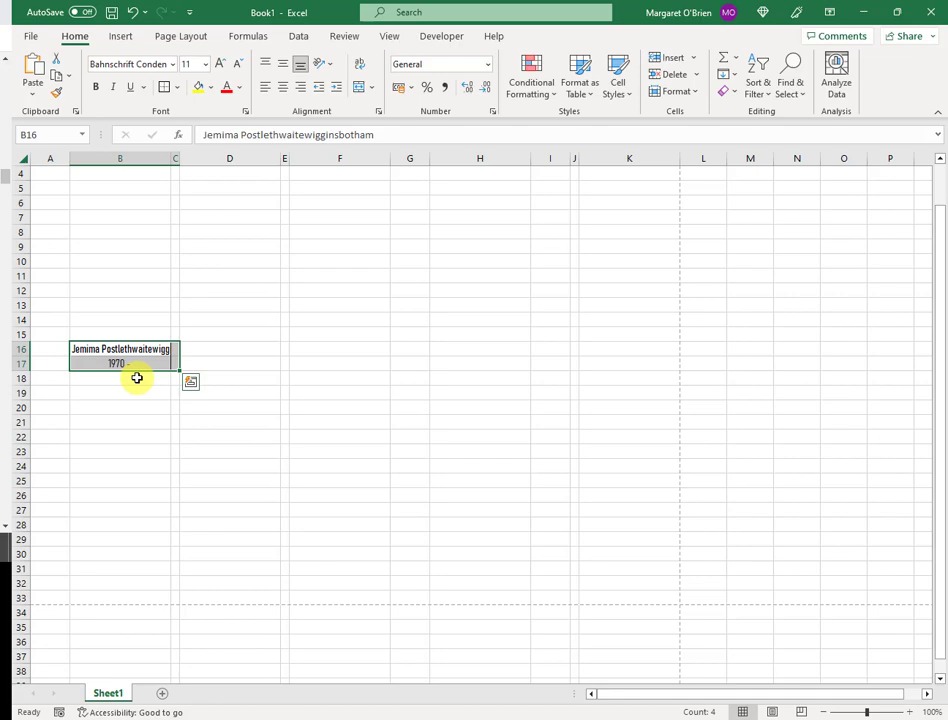
{"action": "left_click_drag", "start_coordinate": [135, 347], "coordinate": [132, 368]}
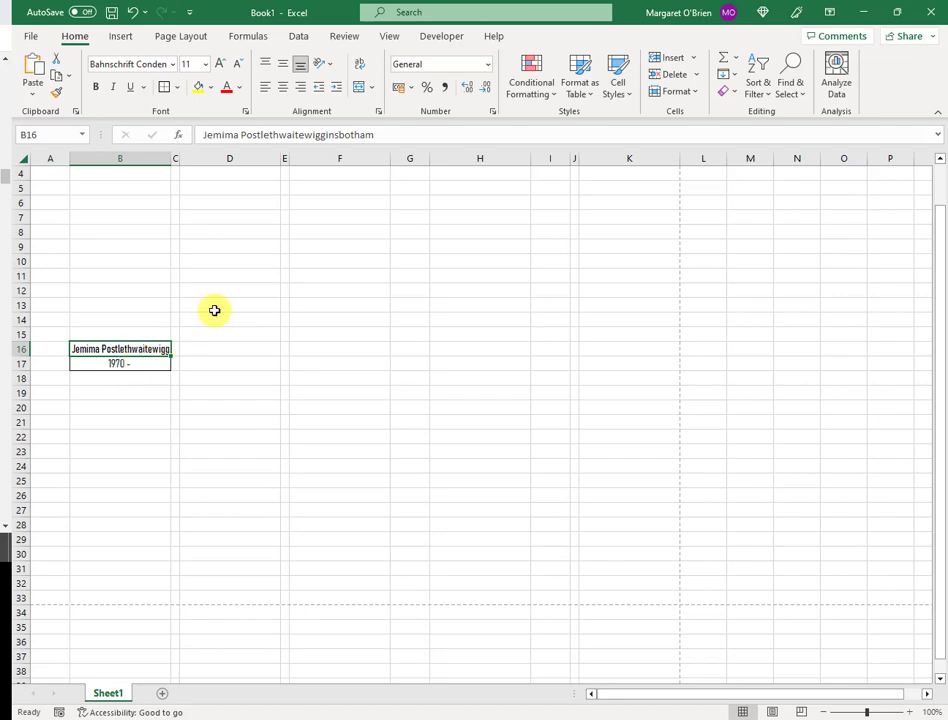
Fill name cell B16 with Orange, Accent 2, Lighter 80%, then choose a fill colour for date cell B17
{"action": "left_click", "coordinate": [212, 93]}
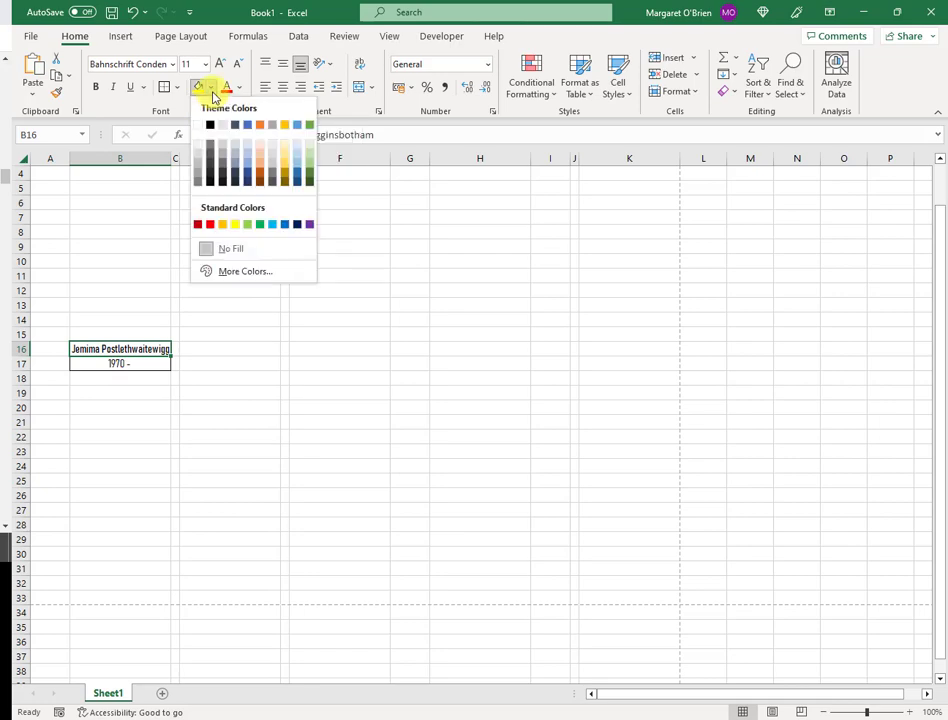
{"action": "left_click", "coordinate": [264, 150]}
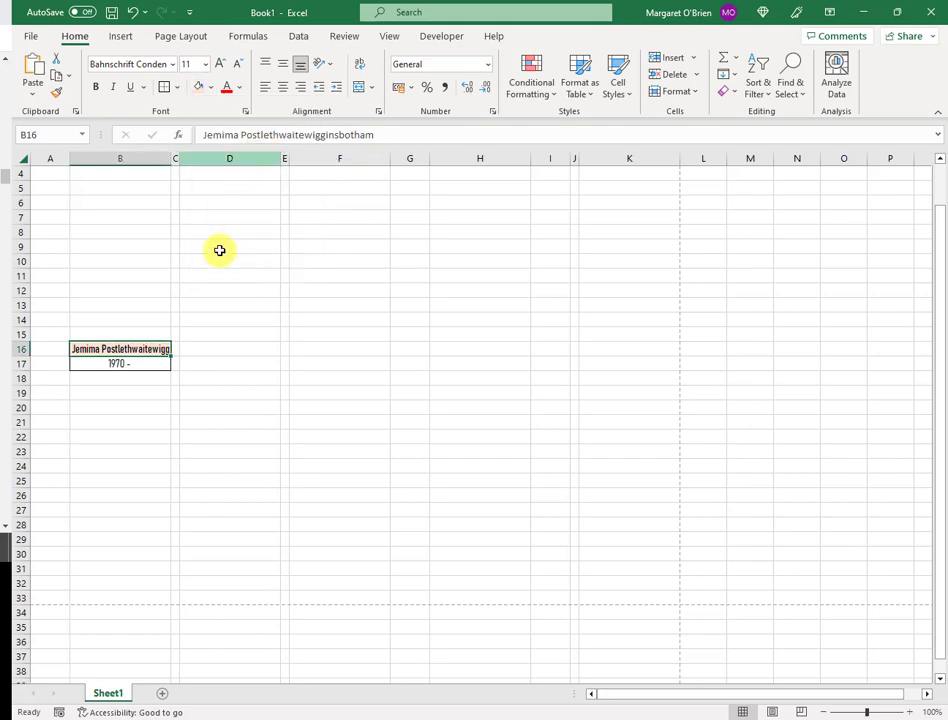
{"action": "left_click", "coordinate": [147, 365]}
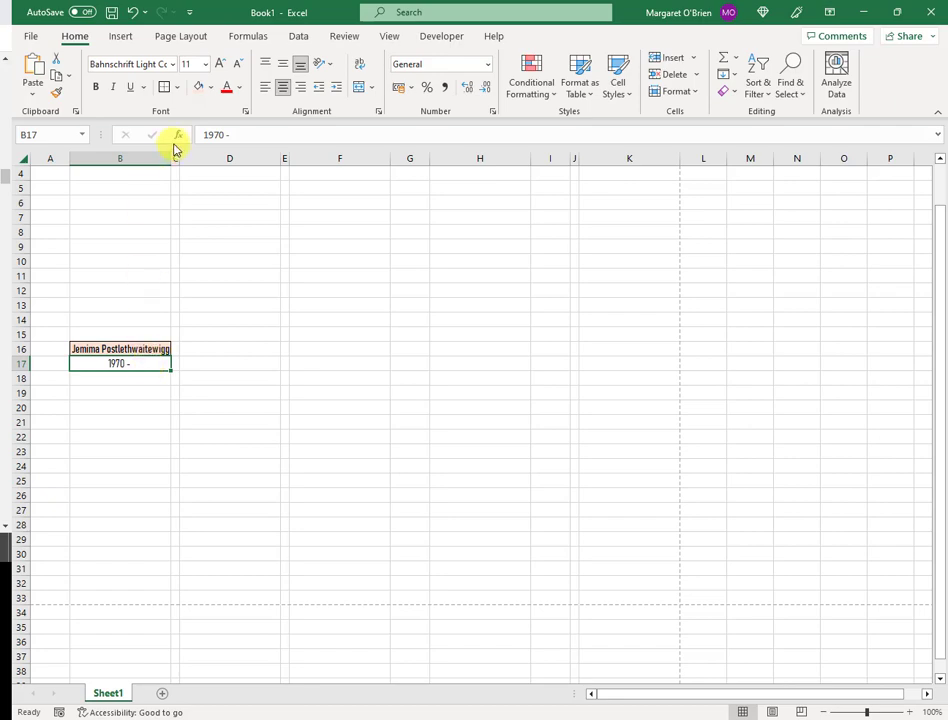
{"action": "left_click", "coordinate": [212, 88]}
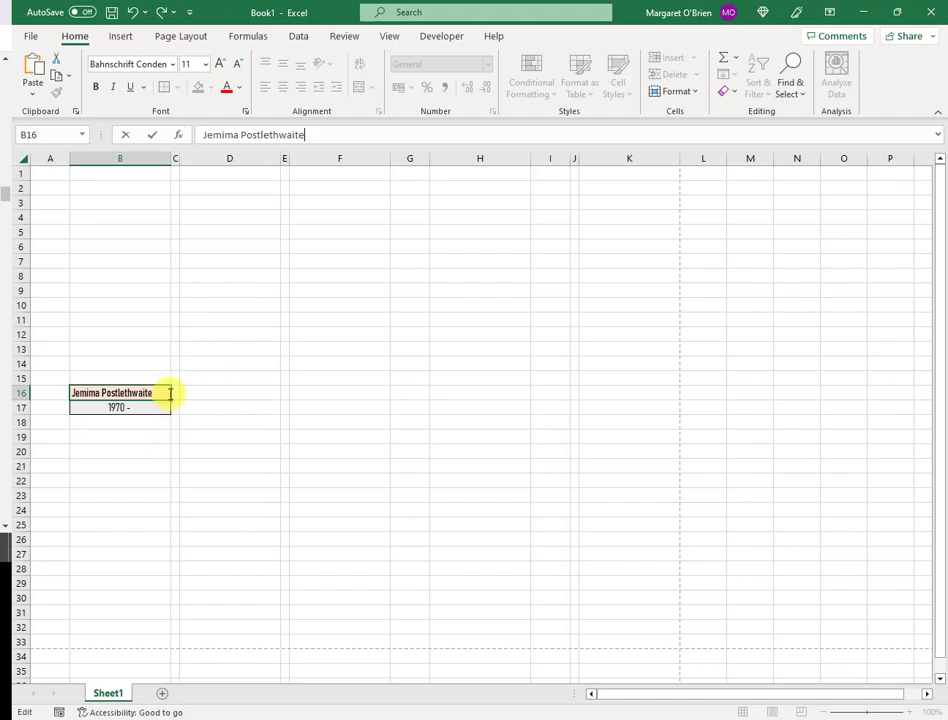
Commit the shortened name and copy the B16:C17 box to D8
{"action": "left_click", "coordinate": [175, 392]}
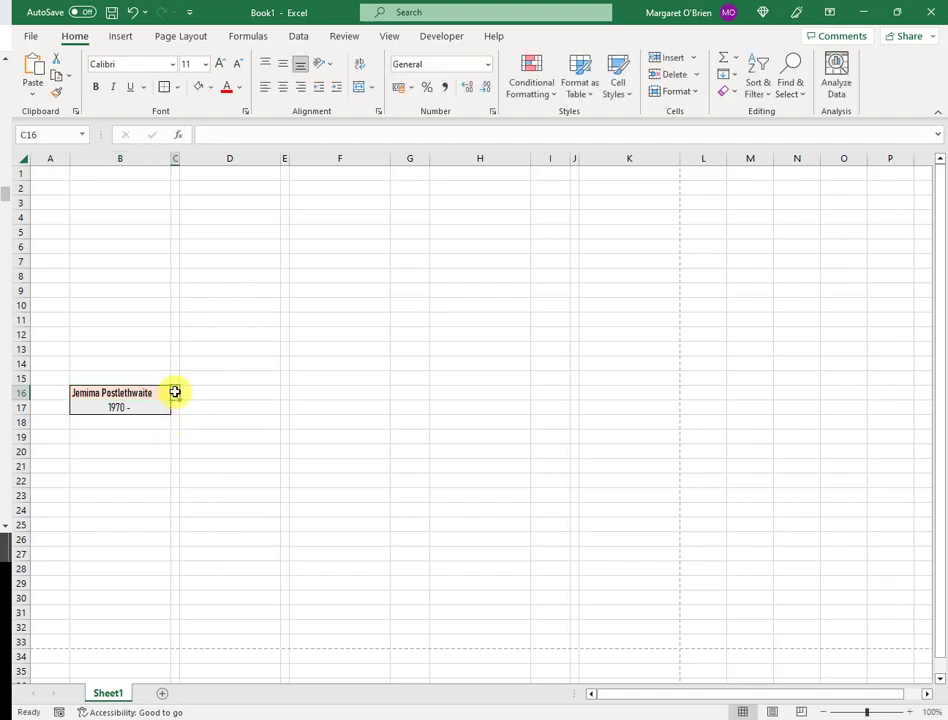
{"action": "left_click", "coordinate": [176, 409]}
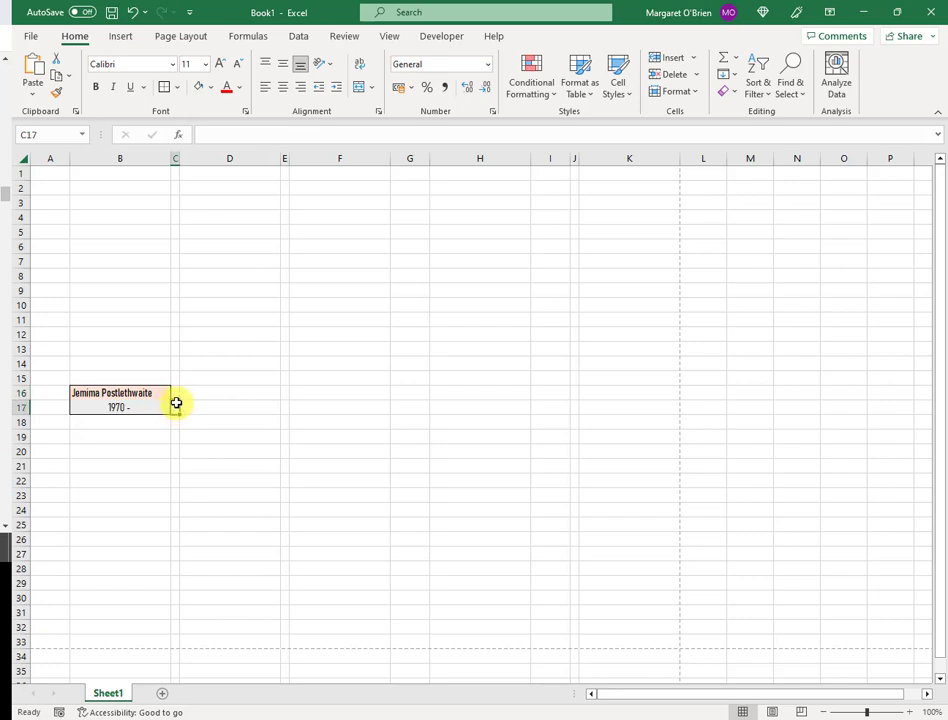
{"action": "left_click", "coordinate": [144, 393]}
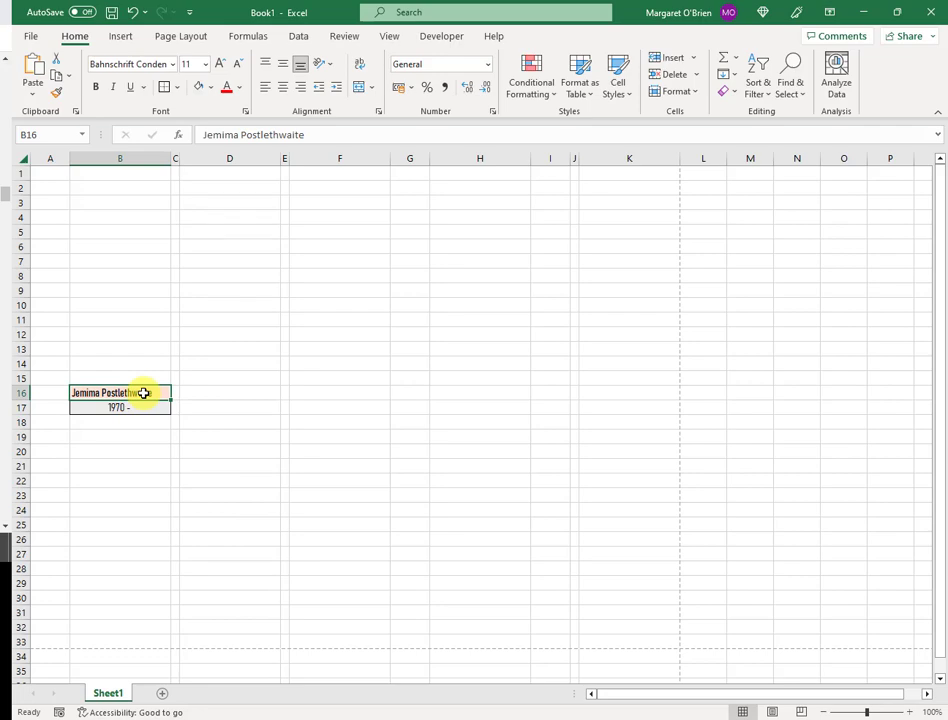
{"action": "key", "text": "shift+Right"}
{"action": "key", "text": "shift+Down"}
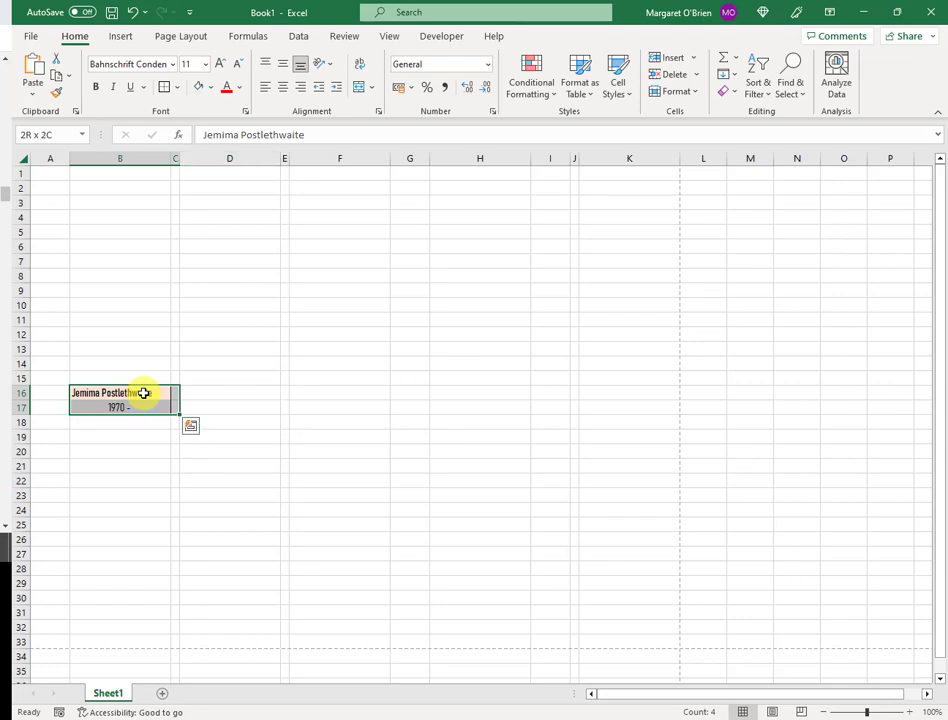
{"action": "key", "text": "ctrl+c"}
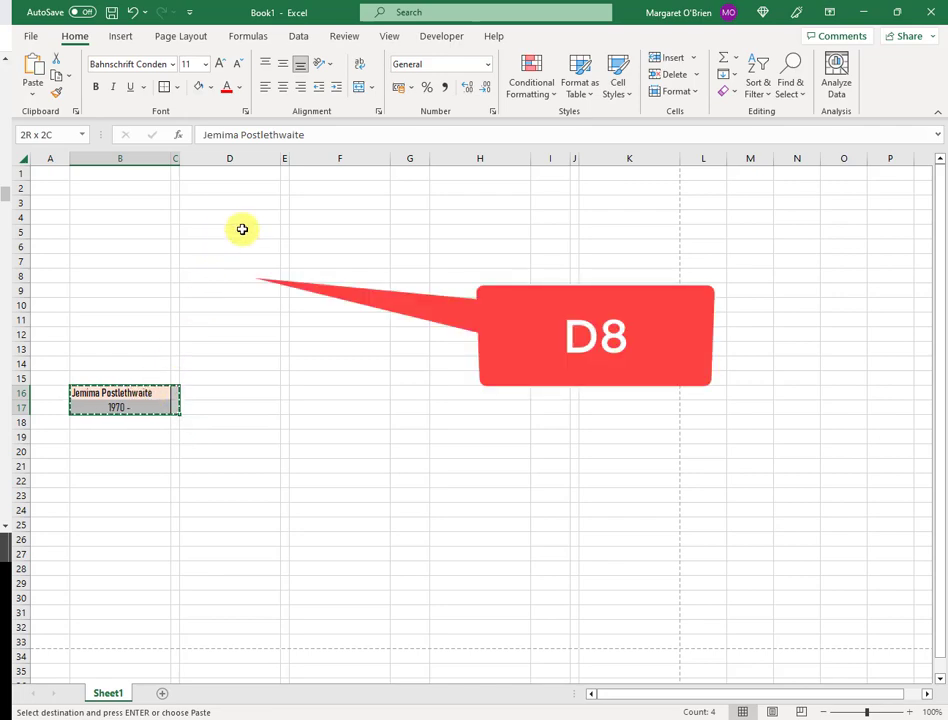
{"action": "left_click", "coordinate": [225, 278]}
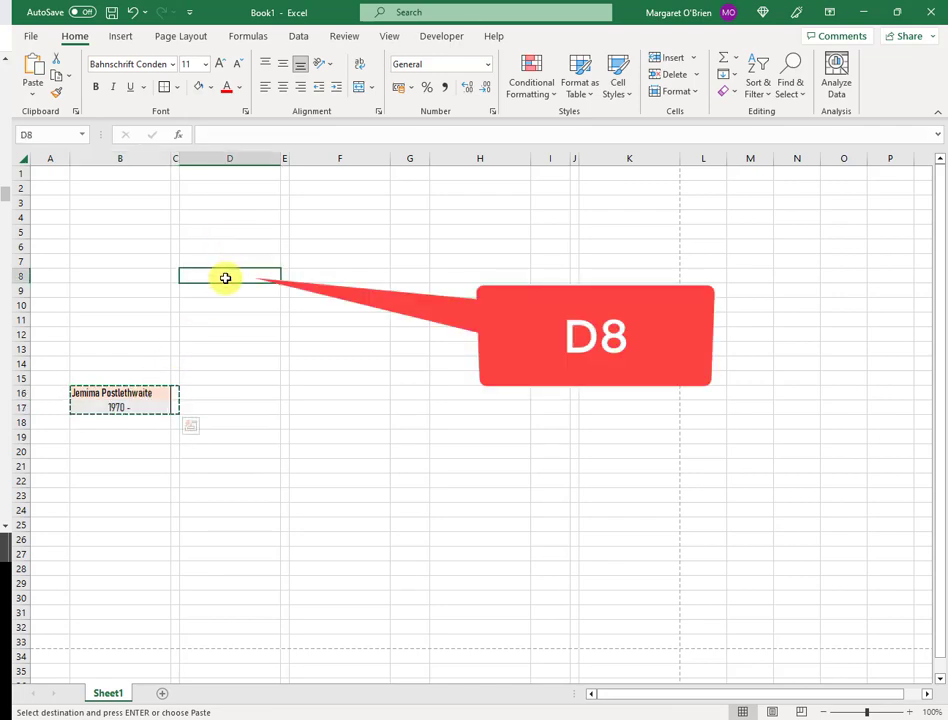
{"action": "key", "text": "ctrl+v"}
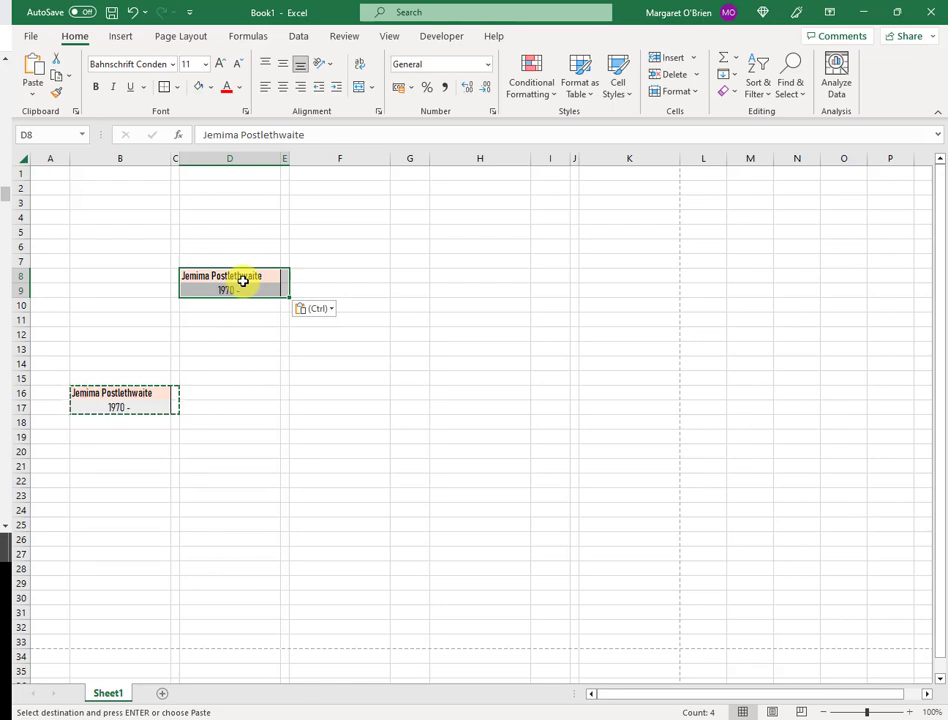
Select the copied name cell D8 to change its fill colour
{"action": "left_click", "coordinate": [243, 280]}
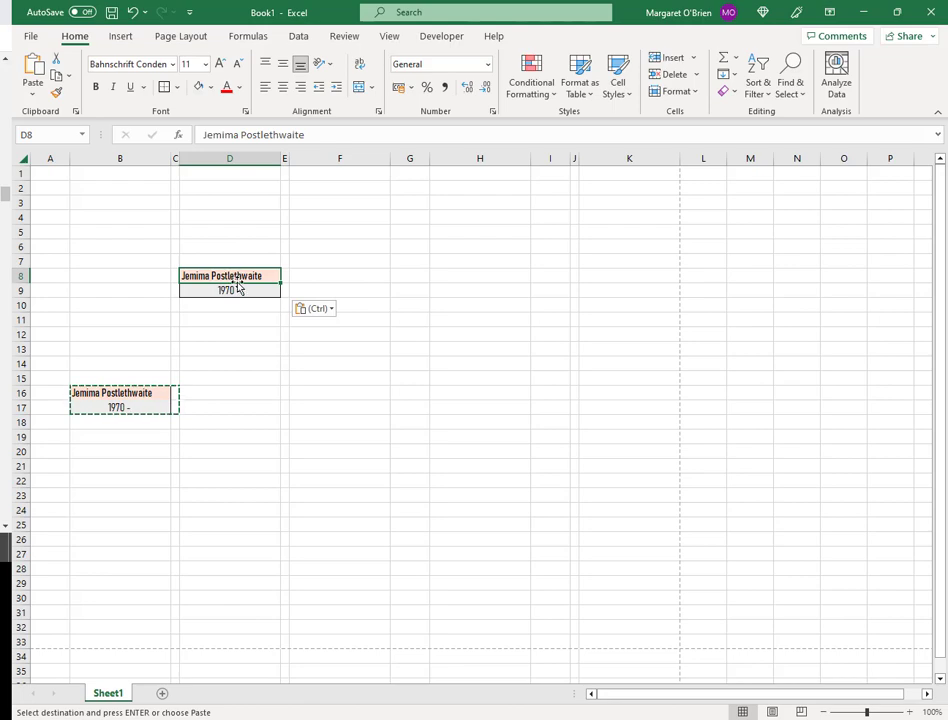
{"action": "left_click", "coordinate": [235, 276]}
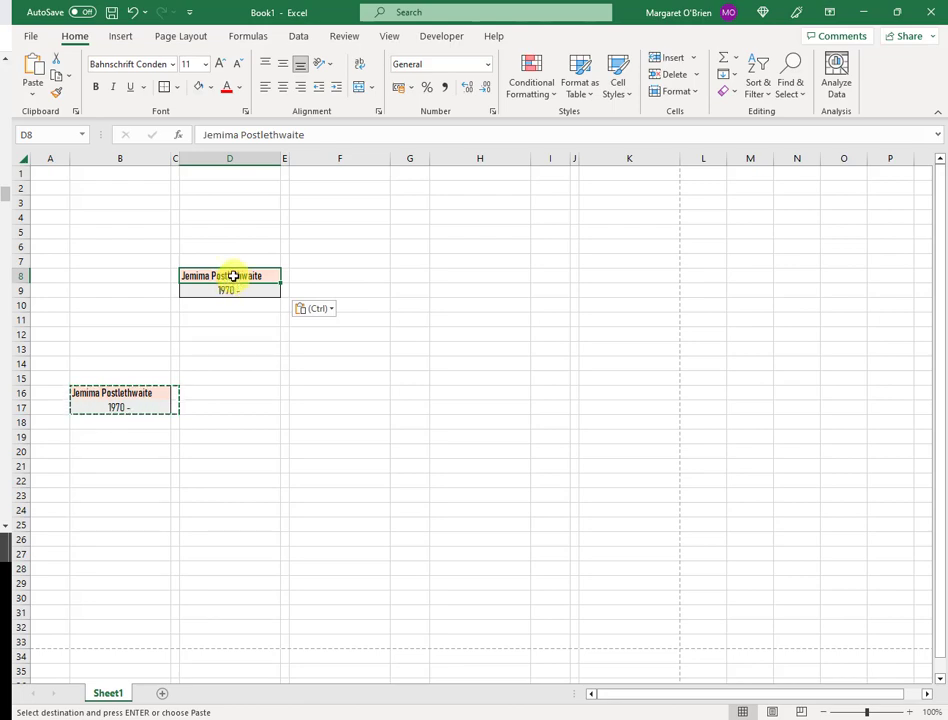
{"action": "left_click", "coordinate": [211, 91]}
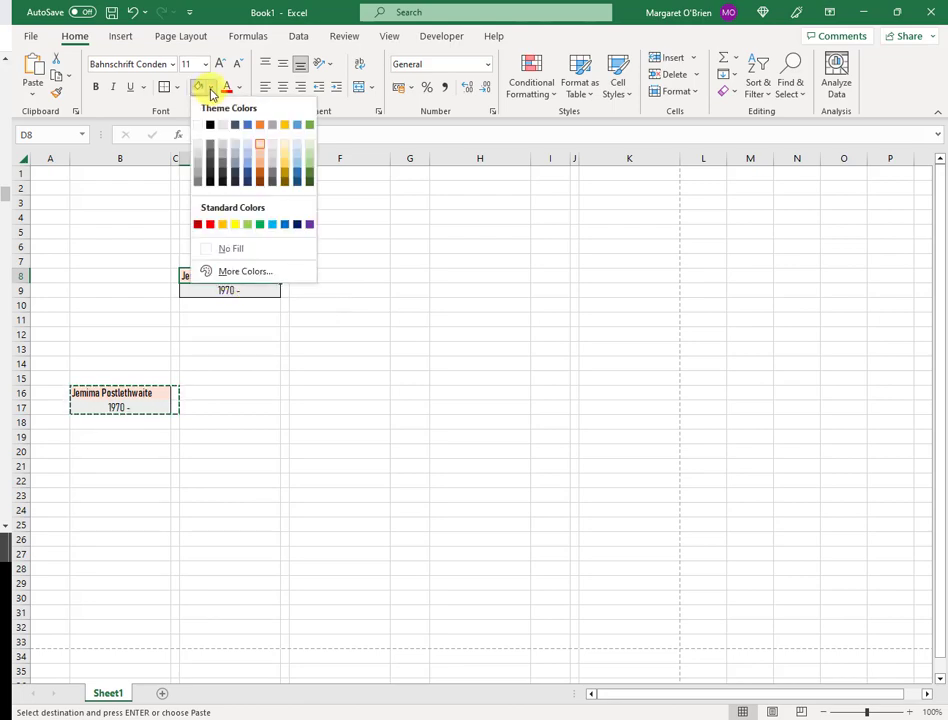
Fill D8 with Blue, Accent 1, Lighter 80%, clear its name, and select the D8:E9 box
{"action": "left_click", "coordinate": [249, 148]}
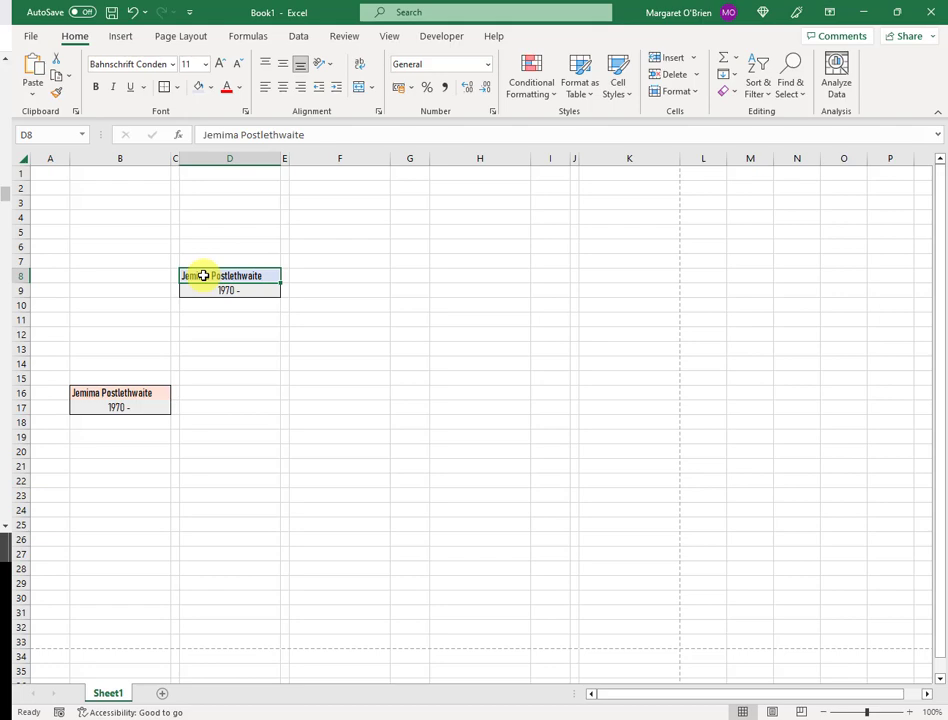
{"action": "key", "text": "BackSpace"}
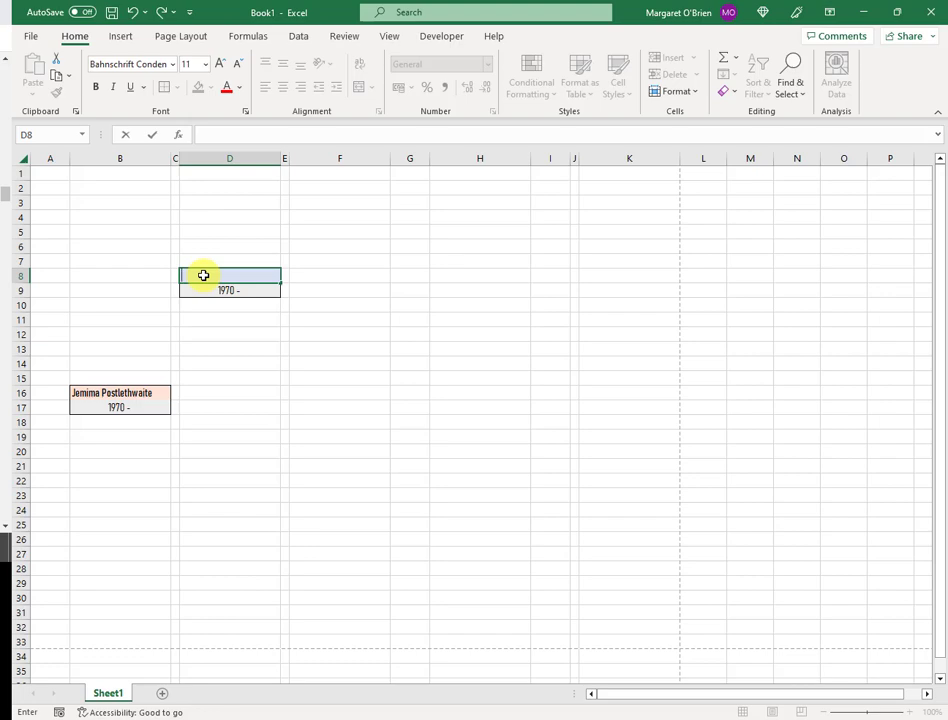
{"action": "key", "text": "Return"}
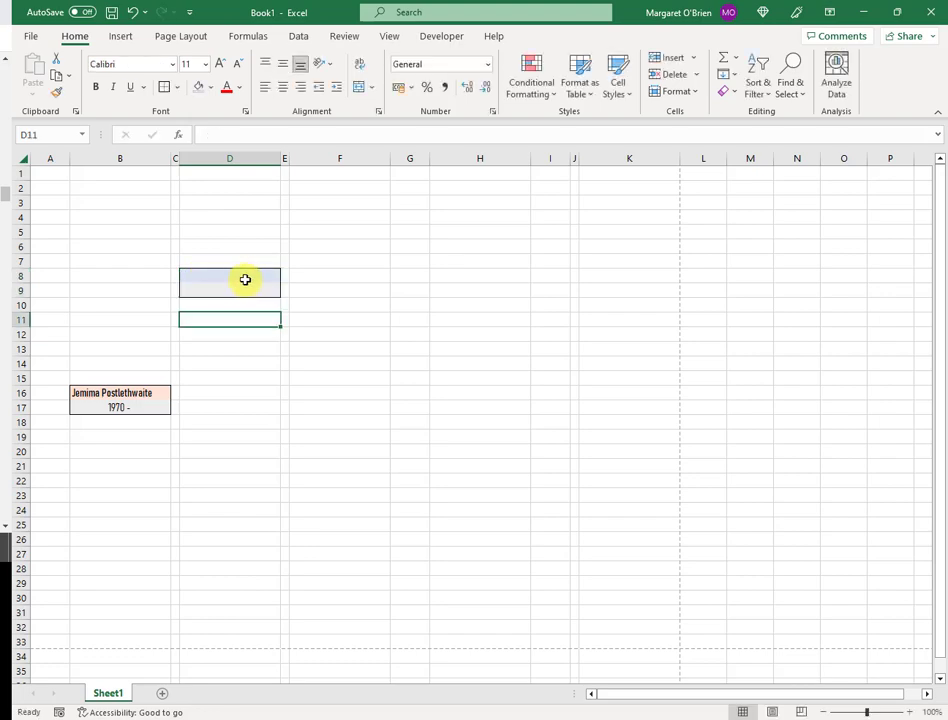
{"action": "left_click", "coordinate": [245, 279]}
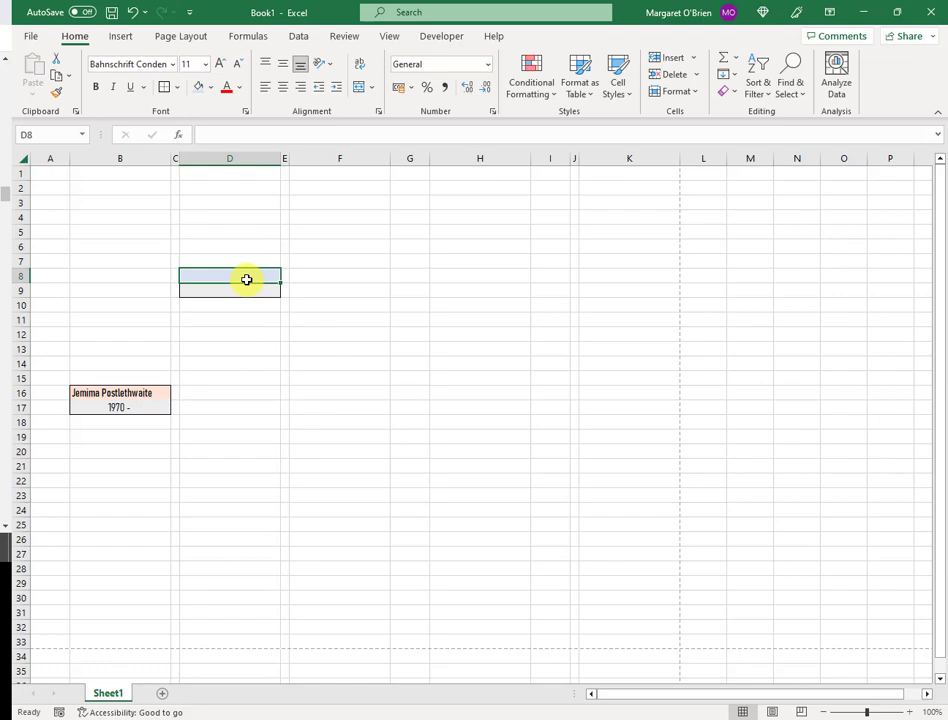
{"action": "key", "text": "shift+Right"}
{"action": "key", "text": "shift+Down"}
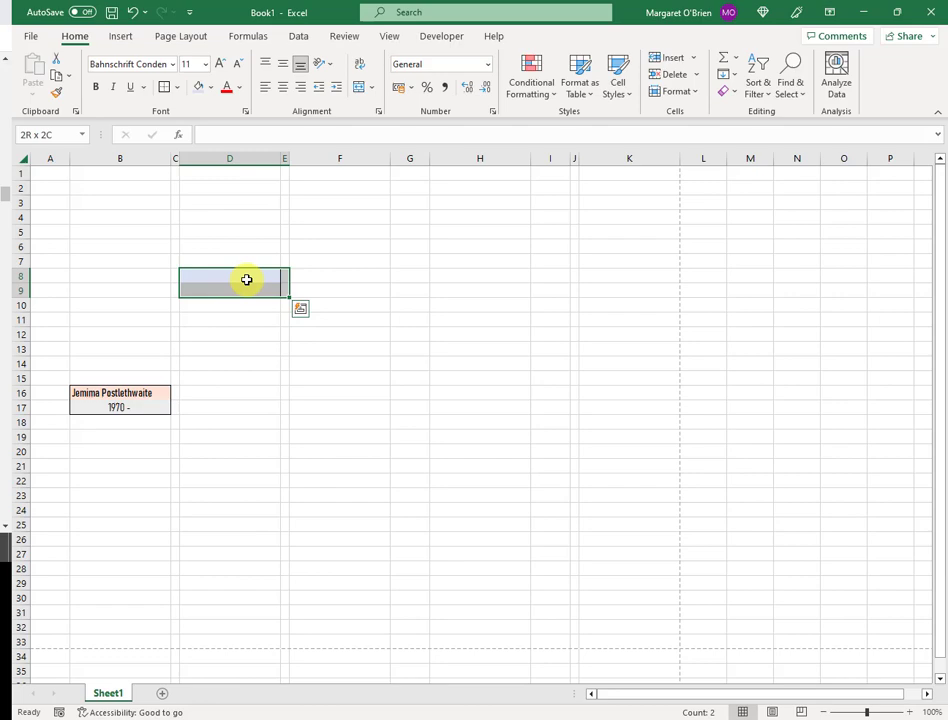
Copy the blank blue box D8:E9 and paste it at F4
{"action": "left_click", "coordinate": [220, 332]}
{"action": "left_click", "coordinate": [252, 276]}
{"action": "mouse_move", "coordinate": [256, 276]}
{"action": "left_mouse_down"}
{"action": "mouse_move", "coordinate": [285, 282]}
{"action": "mouse_move", "coordinate": [283, 290]}
{"action": "left_mouse_up"}
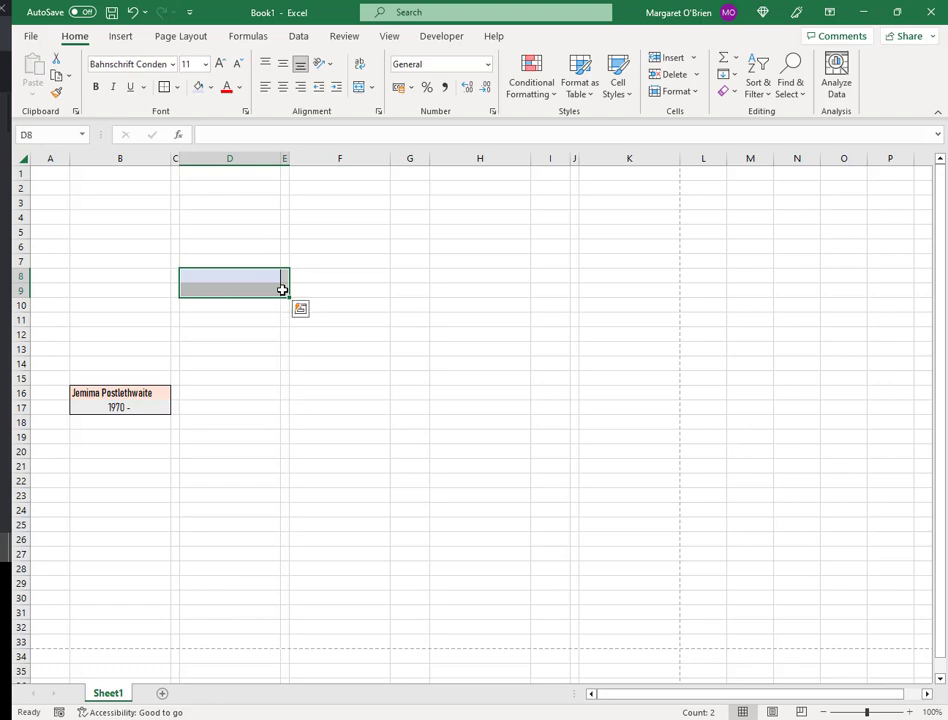
{"action": "key", "text": "ctrl+c"}
{"action": "key", "text": "alt+Tab"}
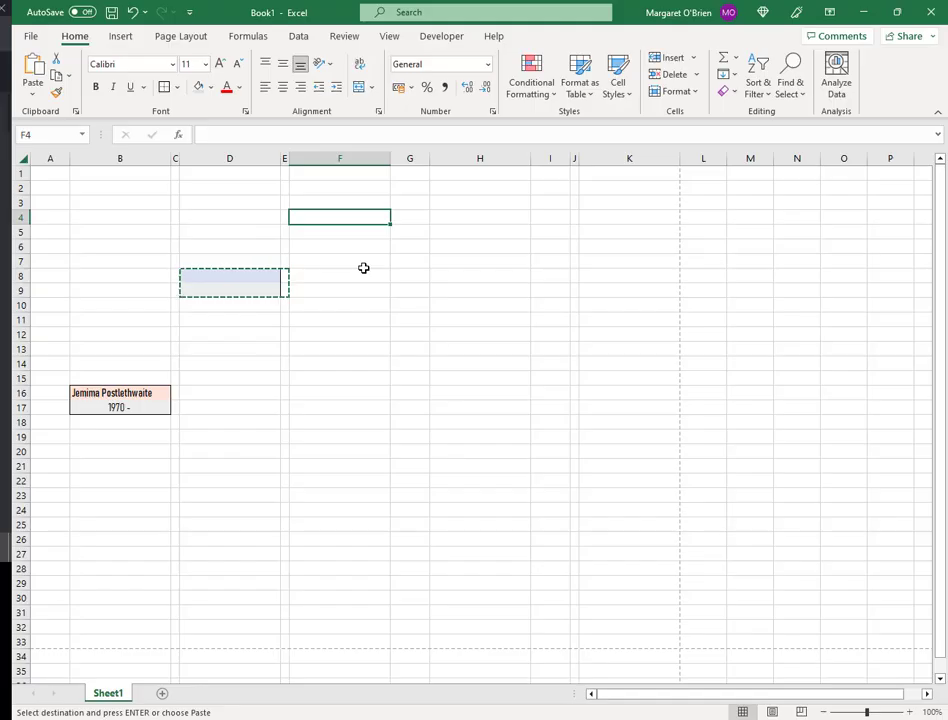
{"action": "key", "text": "ctrl+v"}
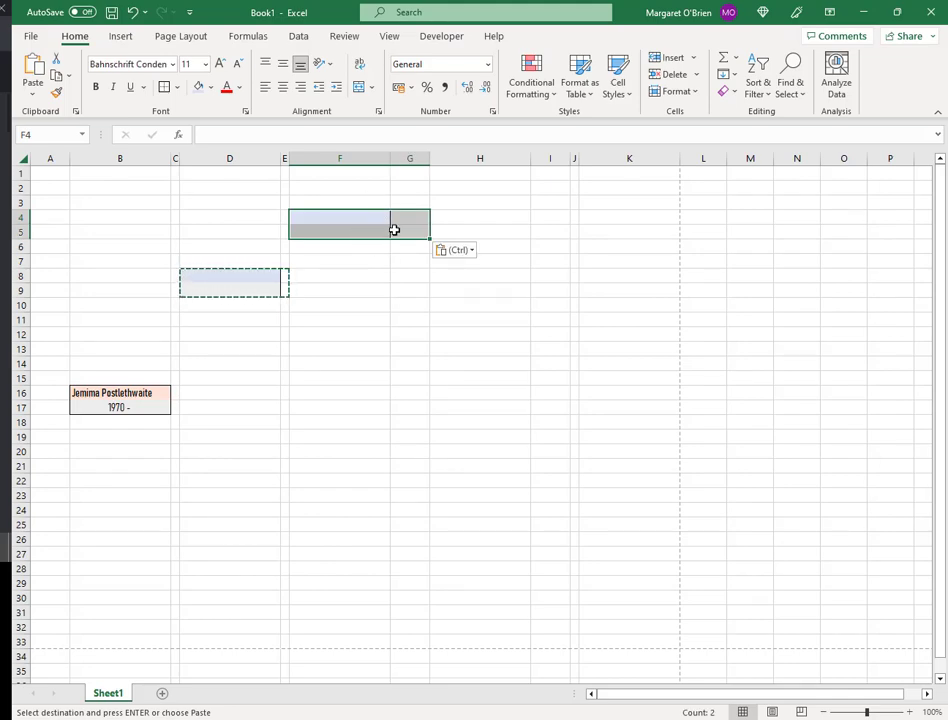
Paste further blank male boxes at F20, H2, H10, H18 and H26
{"action": "left_click", "coordinate": [338, 456]}
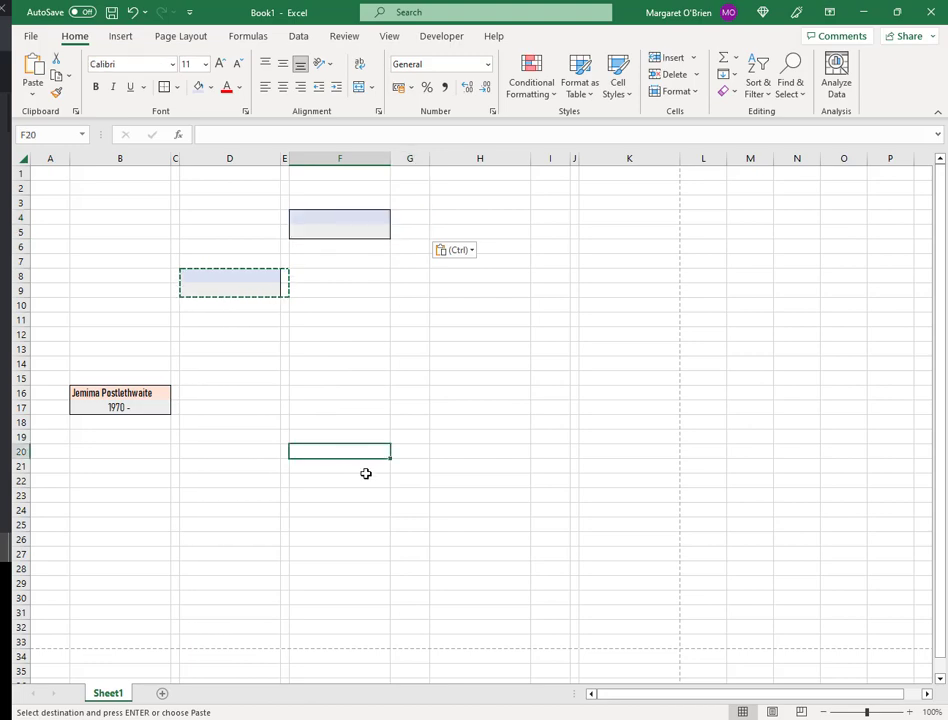
{"action": "key", "text": "ctrl+v"}
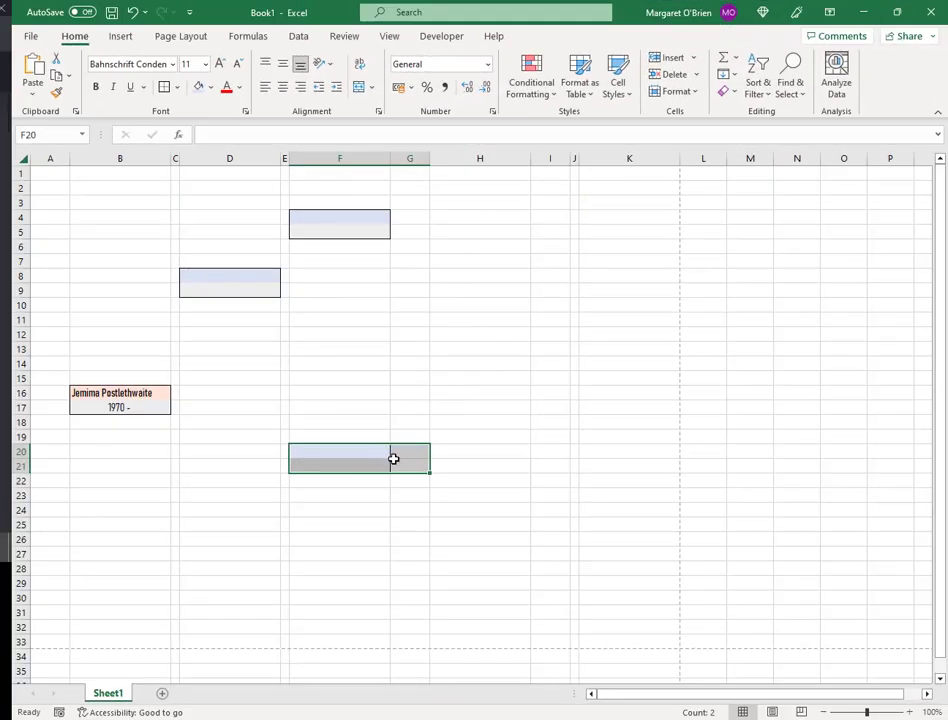
{"action": "left_click", "coordinate": [489, 192]}
{"action": "key", "text": "ctrl+v"}
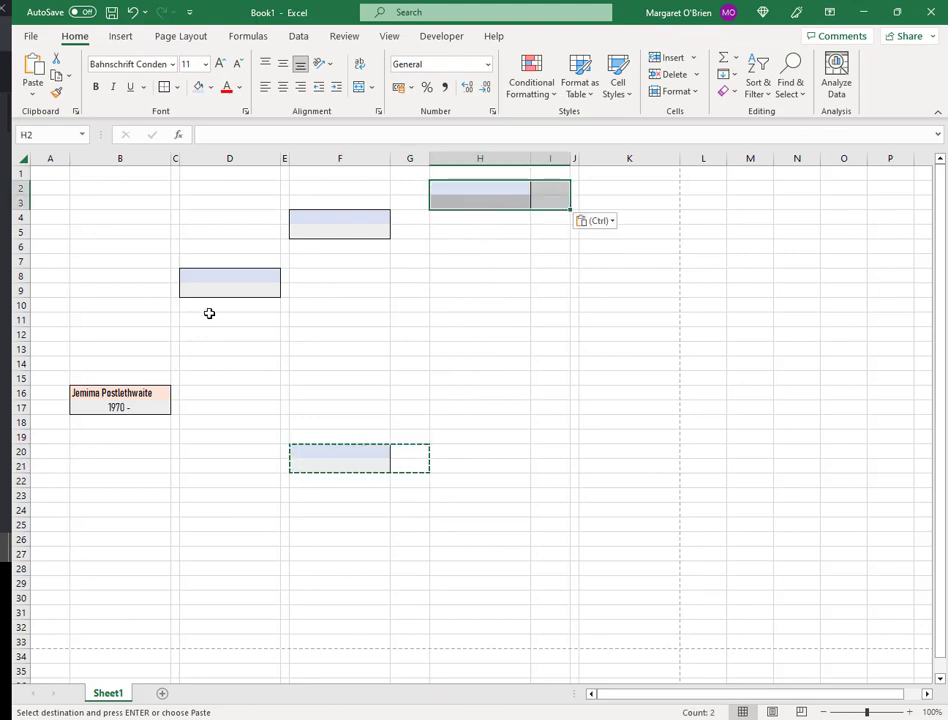
{"action": "left_click", "coordinate": [469, 308]}
{"action": "key", "text": "ctrl+v"}
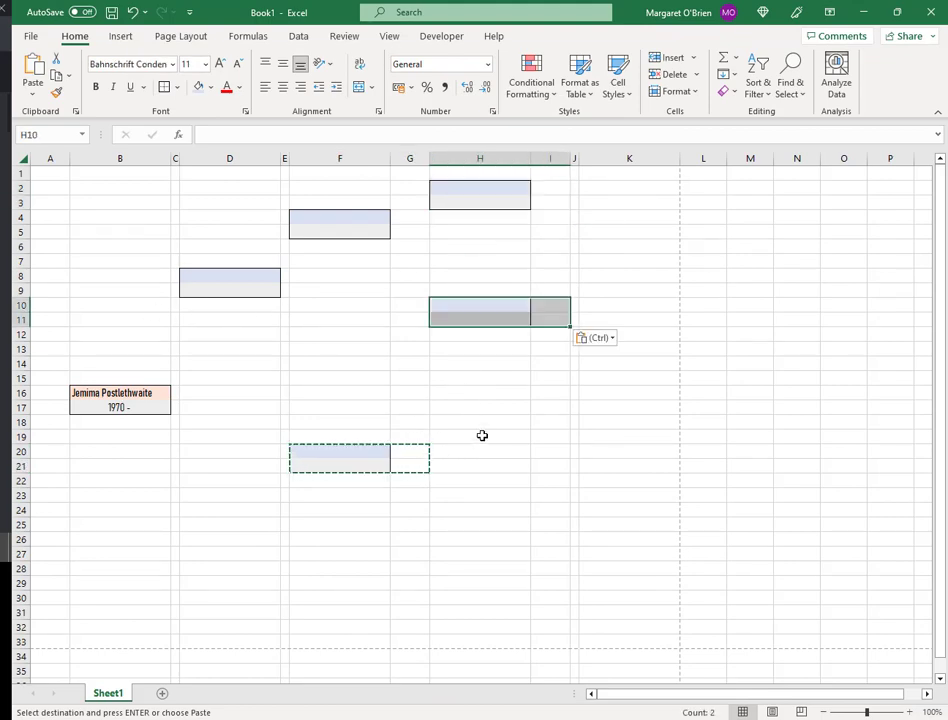
{"action": "left_click", "coordinate": [486, 424]}
{"action": "key", "text": "ctrl+v"}
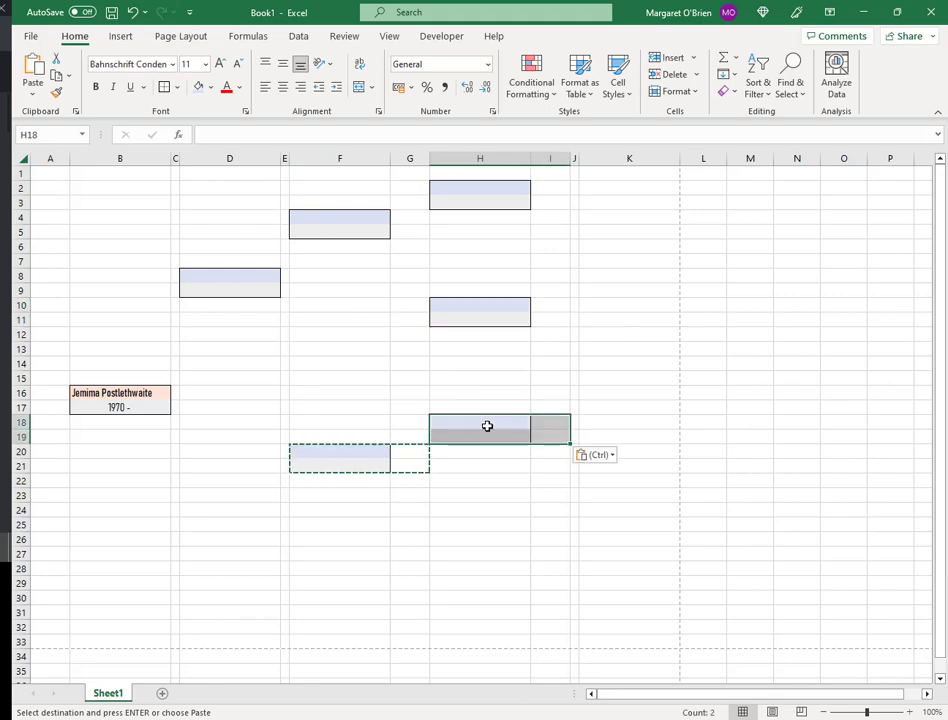
{"action": "left_click", "coordinate": [464, 541]}
{"action": "key", "text": "ctrl+v"}
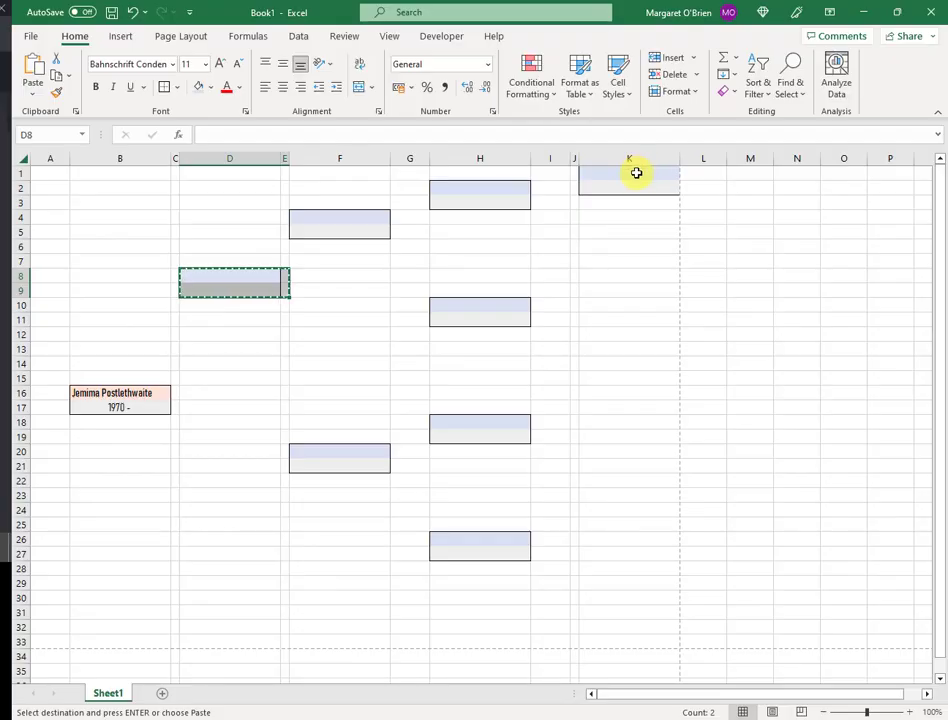
Paste the blank blue male box at K1
{"action": "left_click", "coordinate": [636, 173]}
{"action": "key", "text": "ctrl+v"}
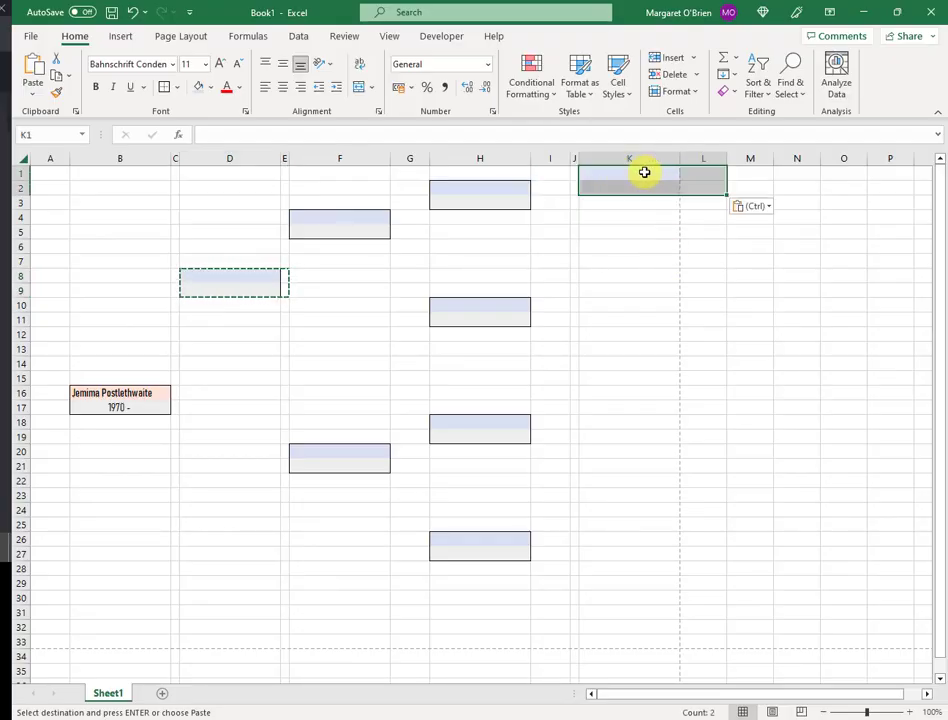
Paste blue male boxes at K5, K9, K13 and K17
{"action": "left_click", "coordinate": [625, 232]}
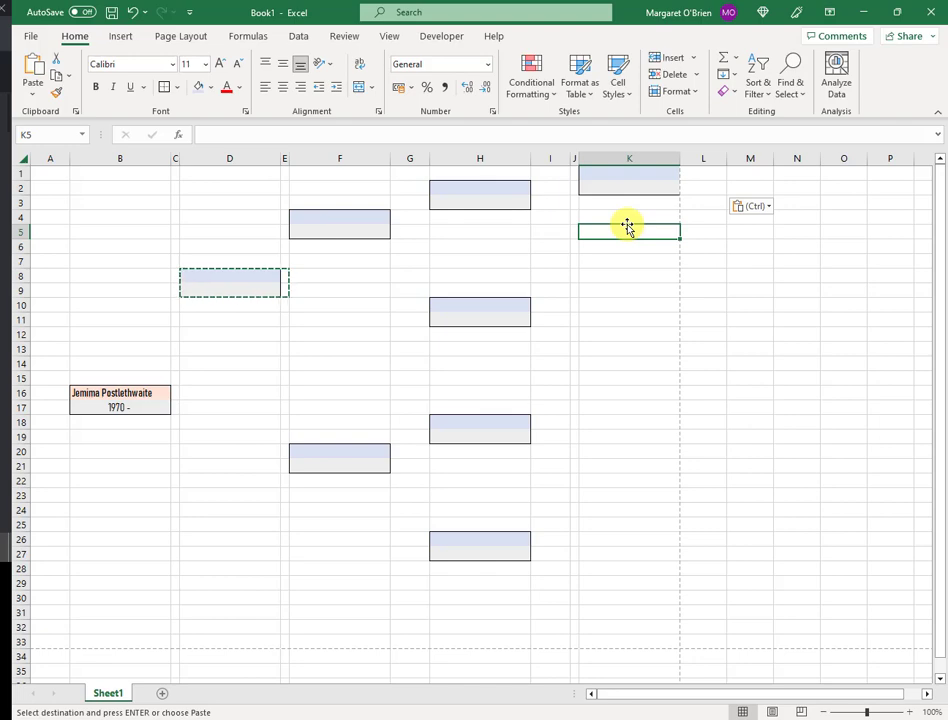
{"action": "key", "text": "ctrl+v"}
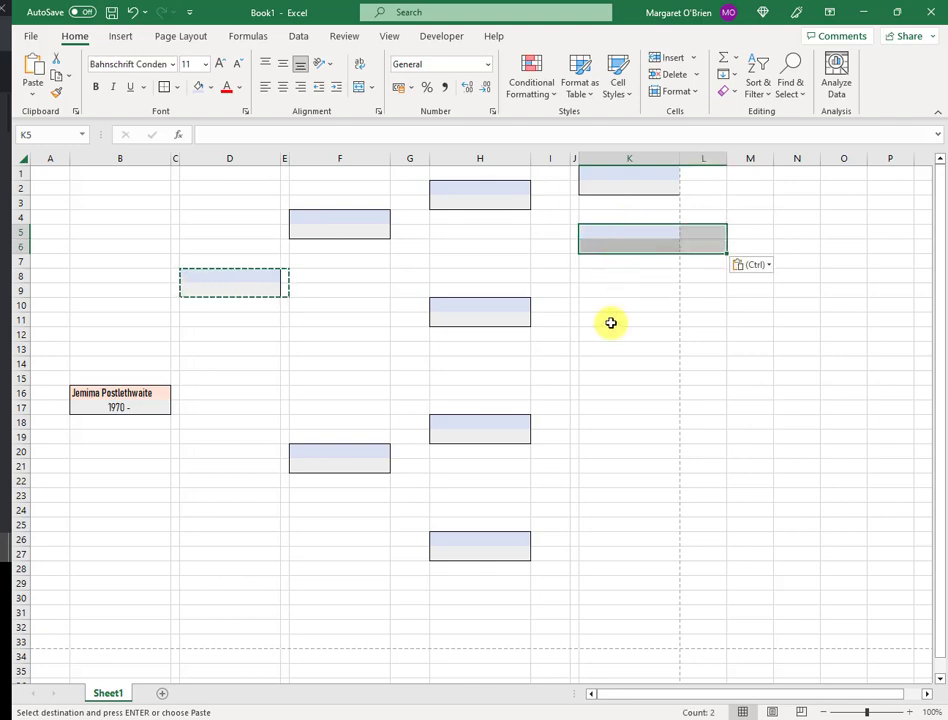
{"action": "left_click", "coordinate": [617, 291]}
{"action": "key", "text": "ctrl+v"}
{"action": "left_click", "coordinate": [628, 349]}
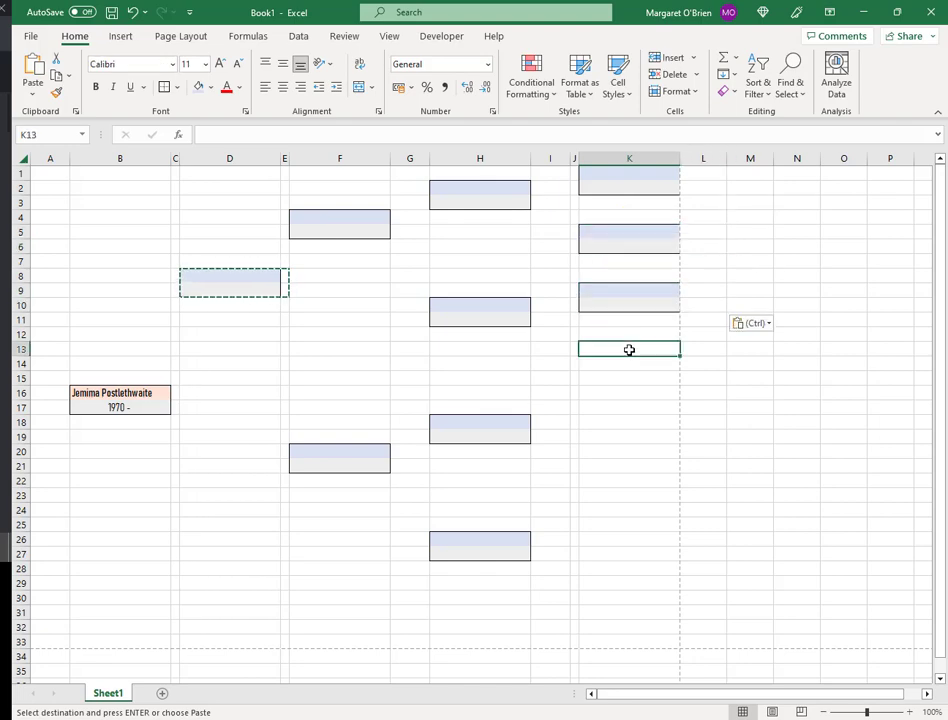
{"action": "key", "text": "ctrl+v"}
{"action": "left_click", "coordinate": [624, 408]}
{"action": "key", "text": "ctrl+v"}
Paste the remaining blue male boxes at K21, K25 and K29
{"action": "left_click", "coordinate": [622, 465]}
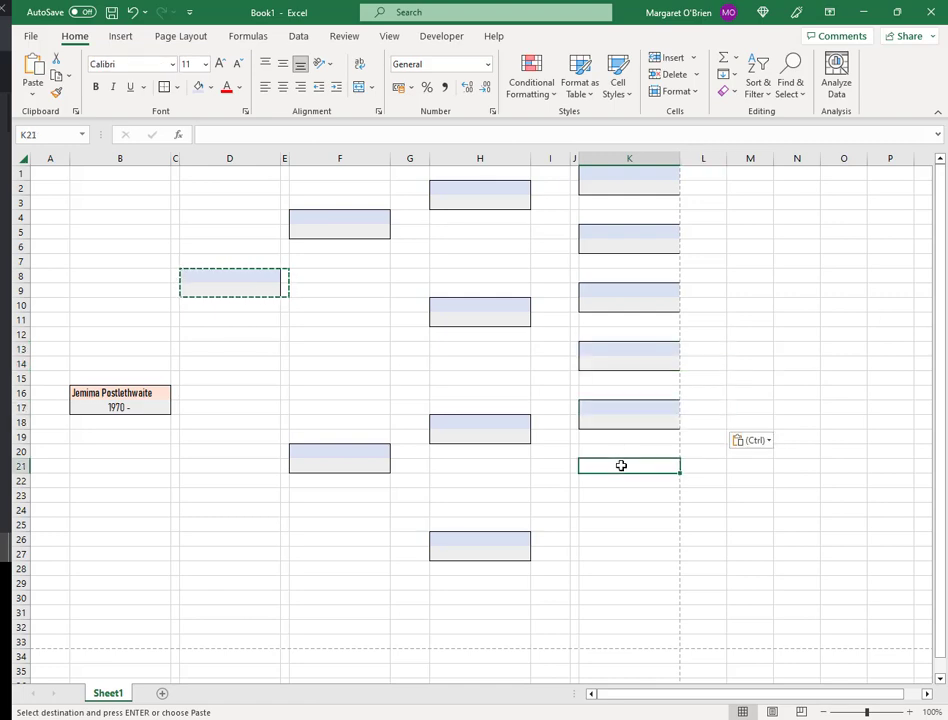
{"action": "key", "text": "ctrl+v"}
{"action": "left_click", "coordinate": [622, 523]}
{"action": "key", "text": "ctrl+v"}
{"action": "left_click", "coordinate": [612, 586]}
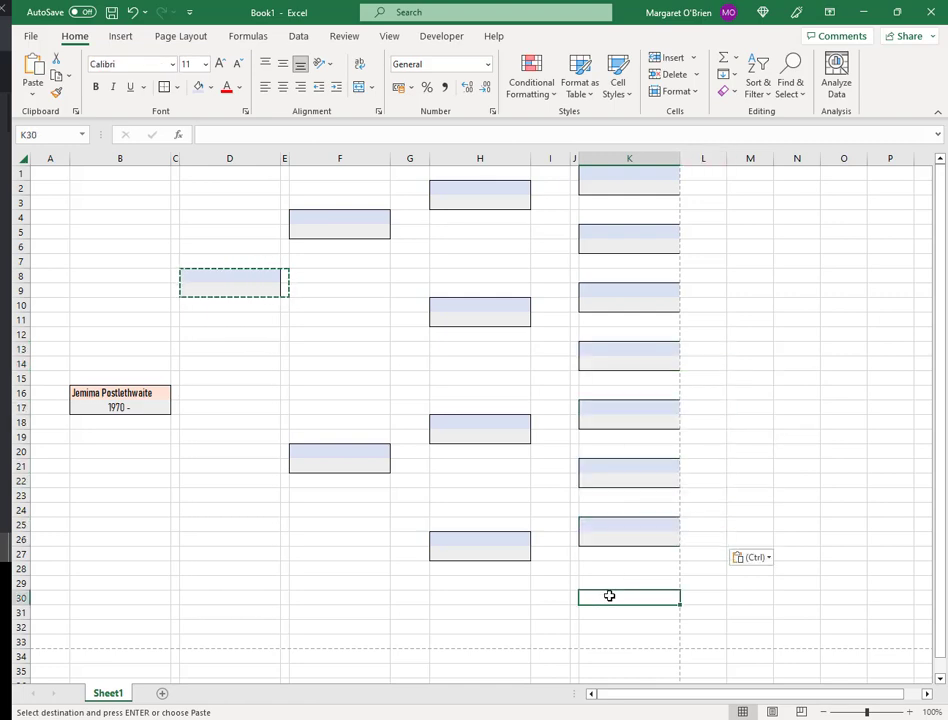
{"action": "key", "text": "ctrl+v"}
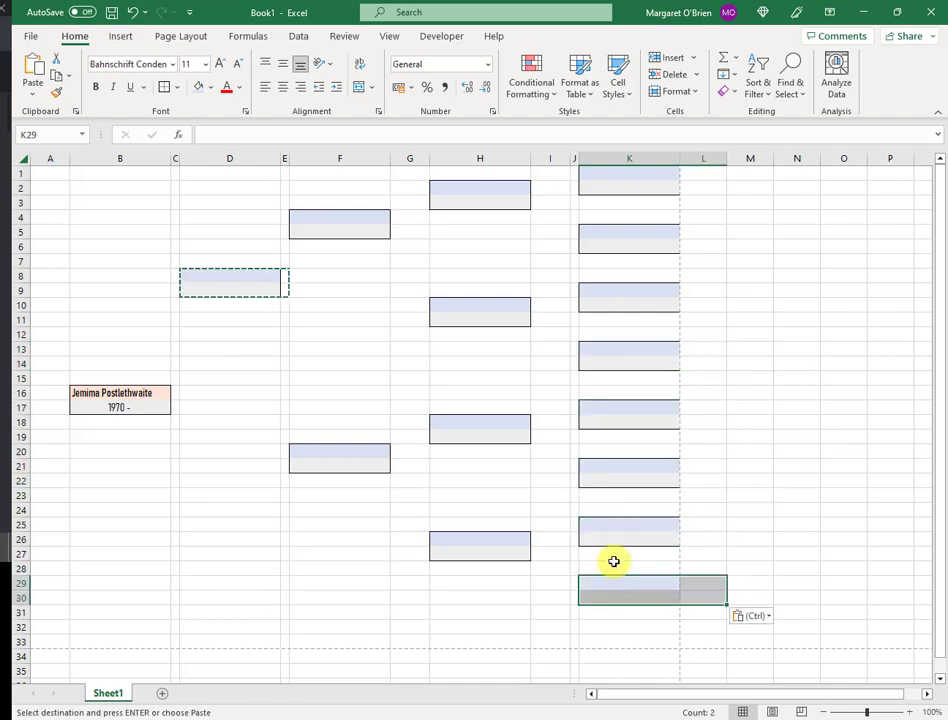
{"action": "left_click", "coordinate": [733, 349]}
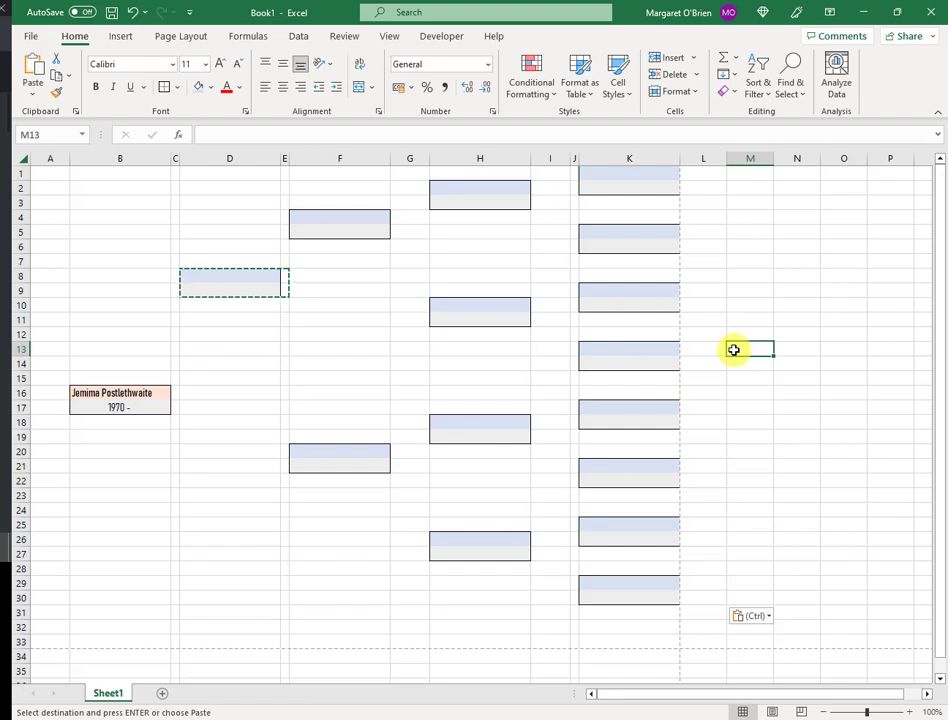
Delete the name in B16 and the date in B17 to empty the orange box
{"action": "left_click", "coordinate": [166, 403]}
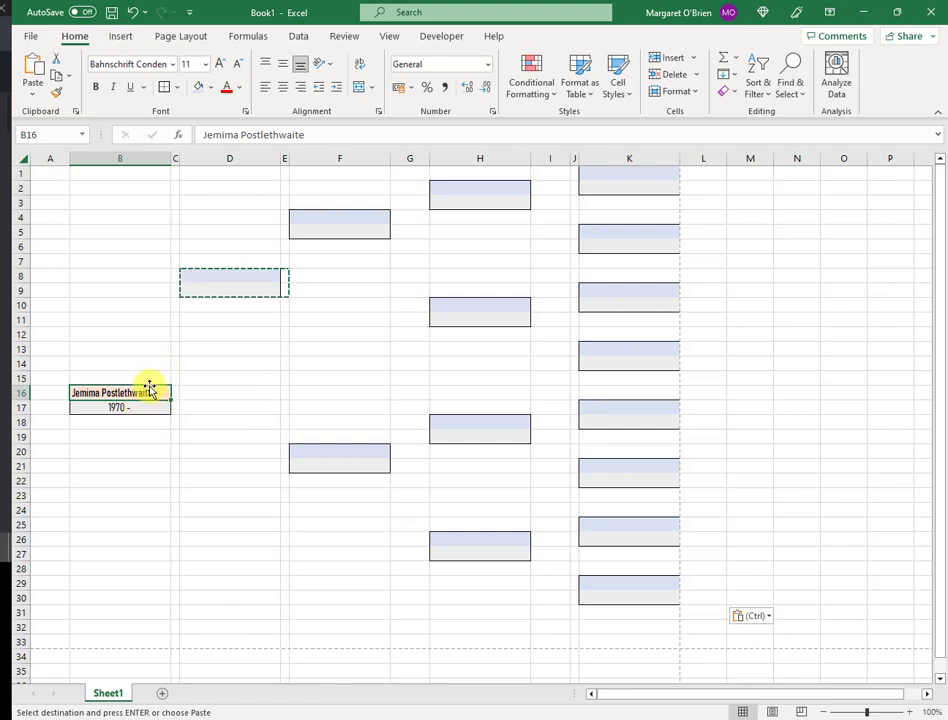
{"action": "key", "text": "Delete"}
{"action": "left_click", "coordinate": [142, 406]}
{"action": "key", "text": "BackSpace"}
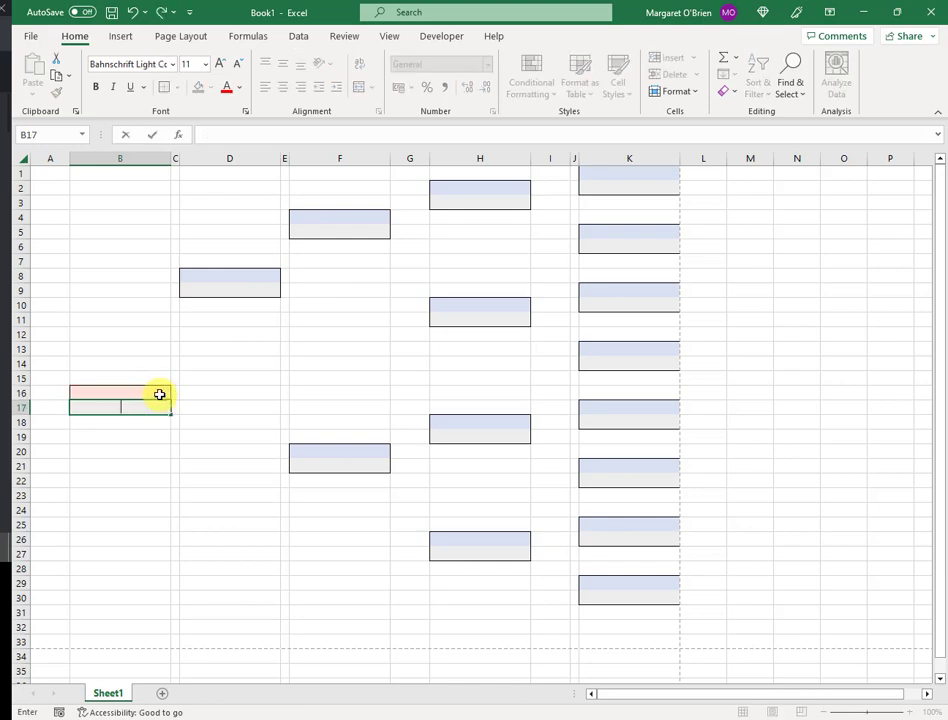
{"action": "left_click", "coordinate": [159, 394]}
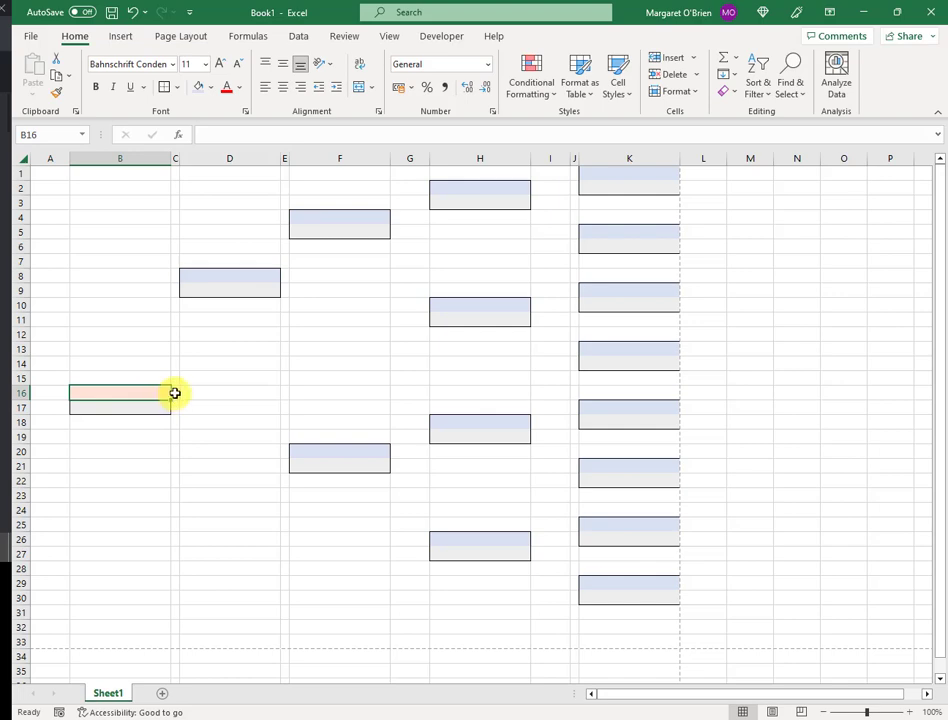
Copy the empty orange box B16:C17 and paste it at D24
{"action": "left_click", "coordinate": [174, 394]}
{"action": "left_click", "coordinate": [155, 408], "text": "ctrl"}
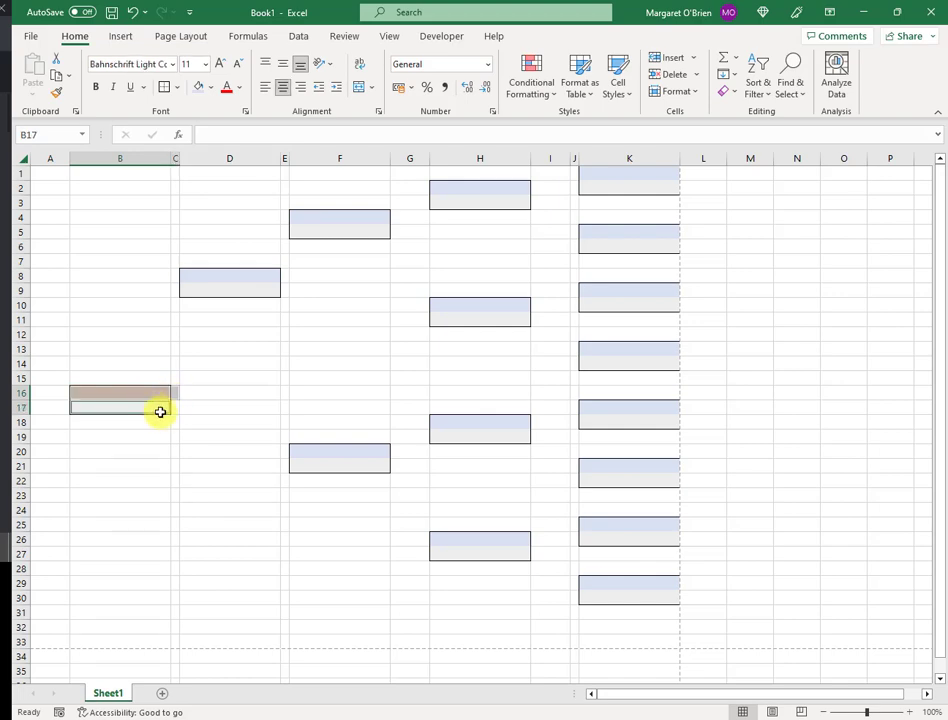
{"action": "left_click", "coordinate": [176, 411], "text": "ctrl"}
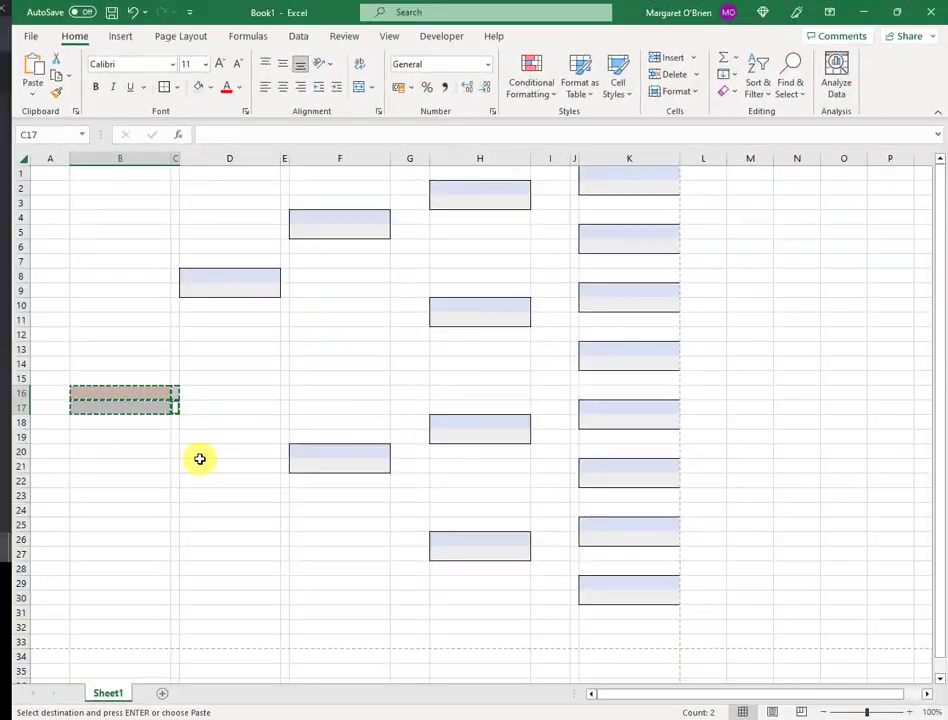
{"action": "left_click", "coordinate": [221, 513]}
{"action": "key", "text": "ctrl+v"}
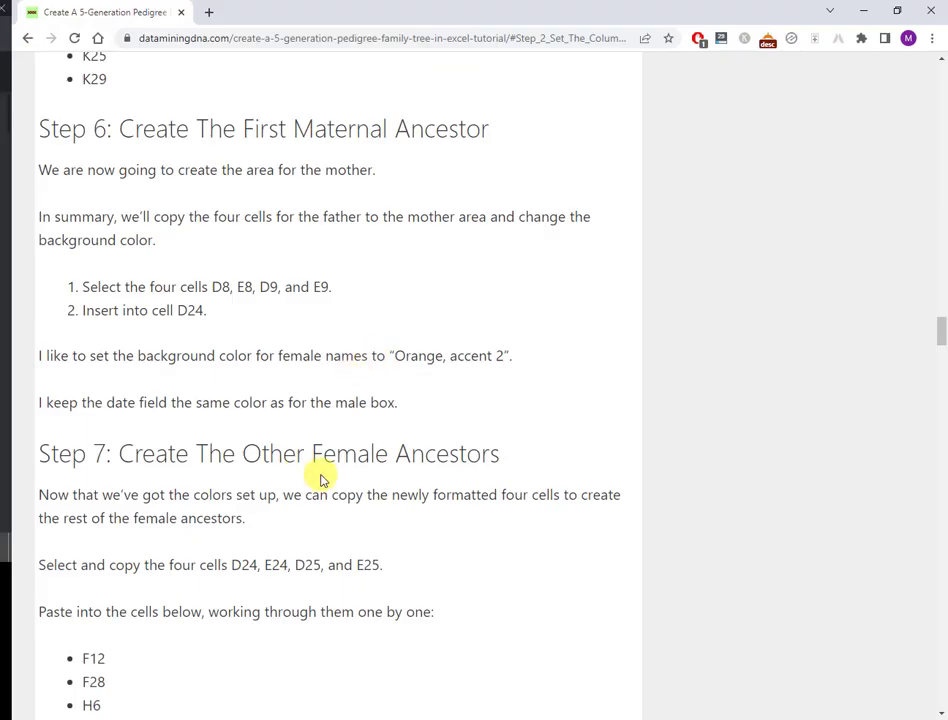
Scroll the tutorial down to Step 7's list of female-box cells
{"action": "scroll", "coordinate": [320, 476], "scroll_direction": "down", "scroll_amount": 5}
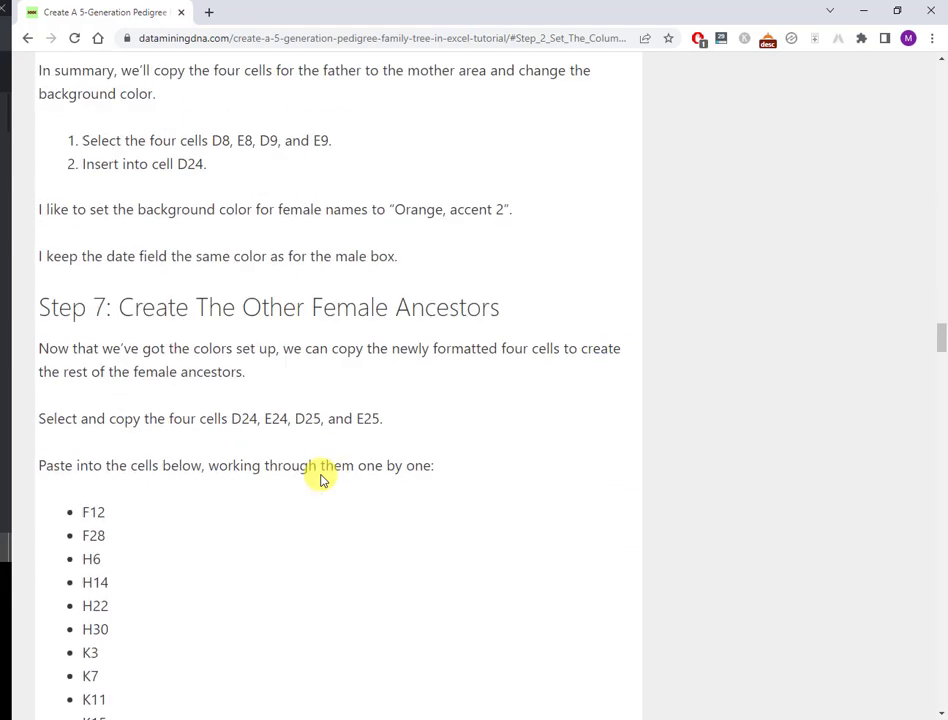
{"action": "scroll", "coordinate": [320, 478], "scroll_direction": "down", "scroll_amount": 1}
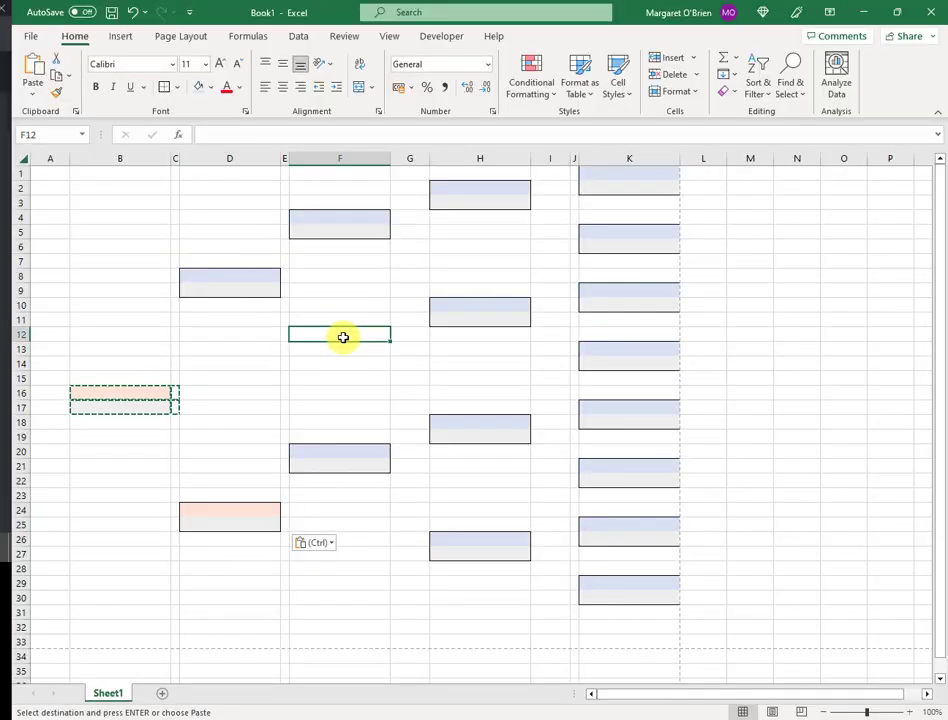
Paste the orange female box at F12 and F28
{"action": "key", "text": "ctrl+v"}
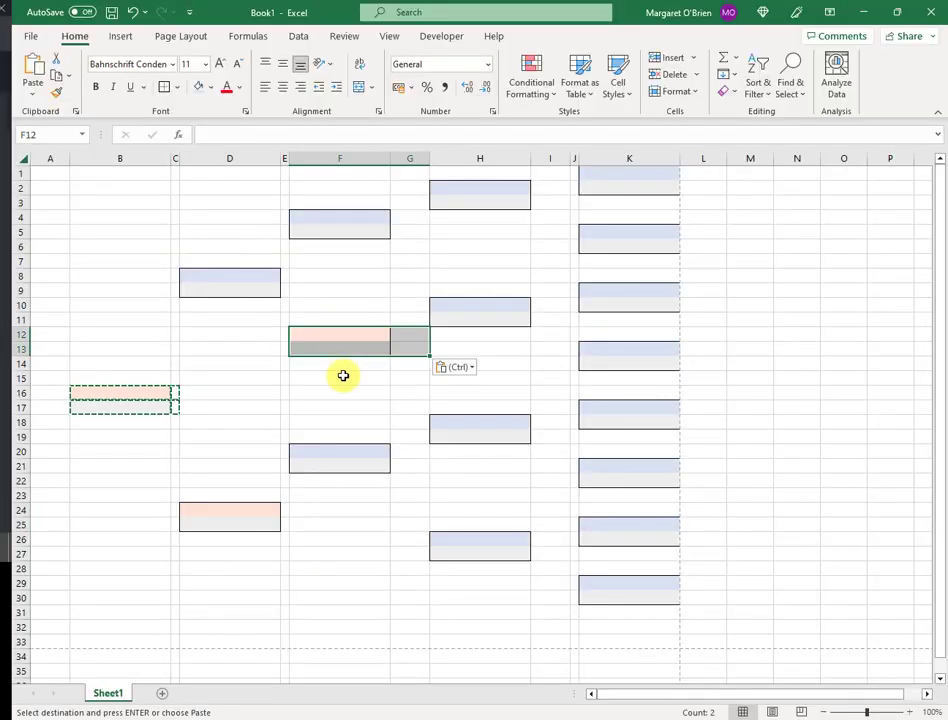
{"action": "left_click", "coordinate": [321, 567]}
{"action": "key", "text": "ctrl+v"}
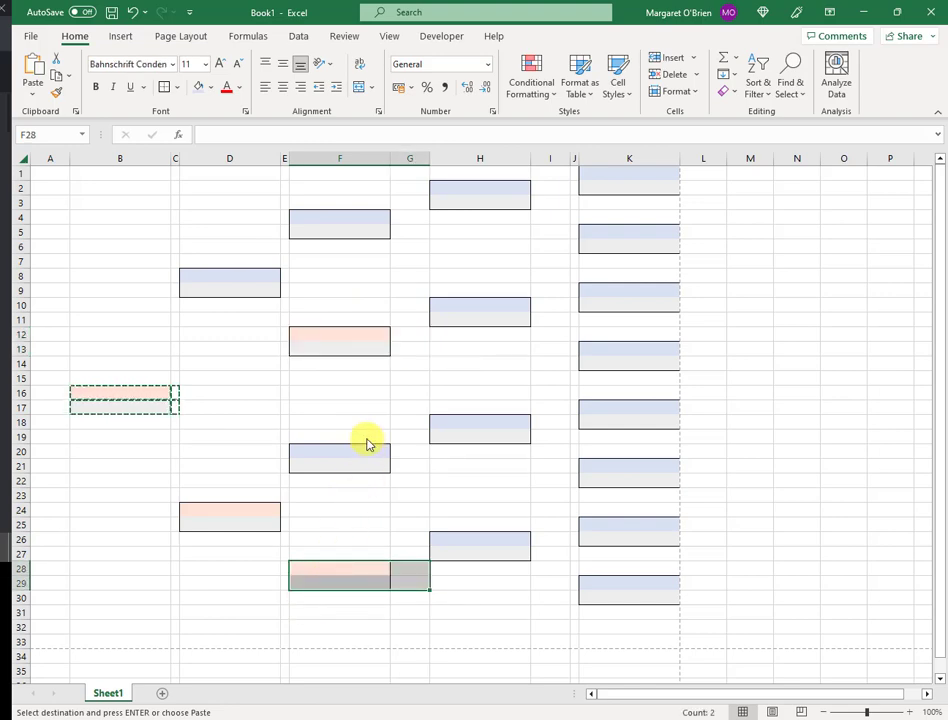
{"action": "key", "text": "alt+Tab"}
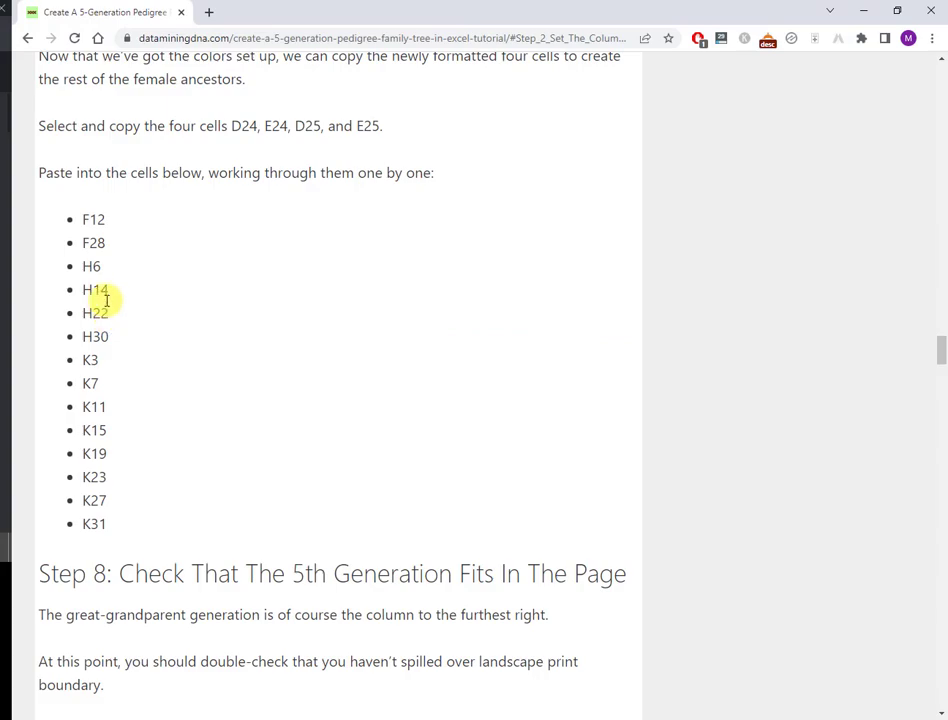
{"action": "key", "text": "alt+Tab"}
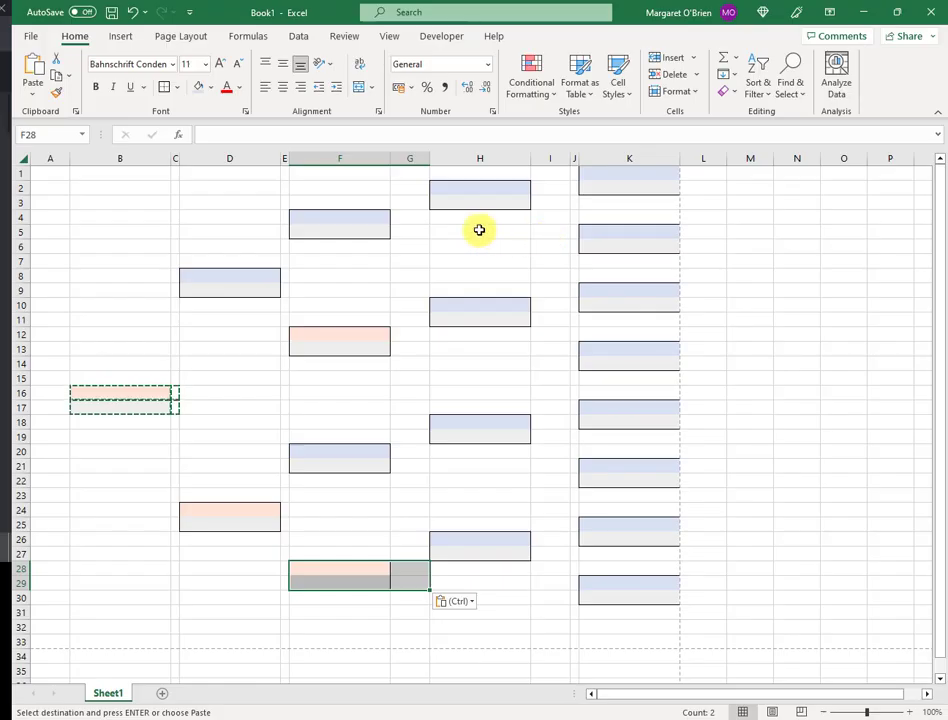
Paste orange female boxes at H6, H14, H22 and H30
{"action": "left_click", "coordinate": [486, 244]}
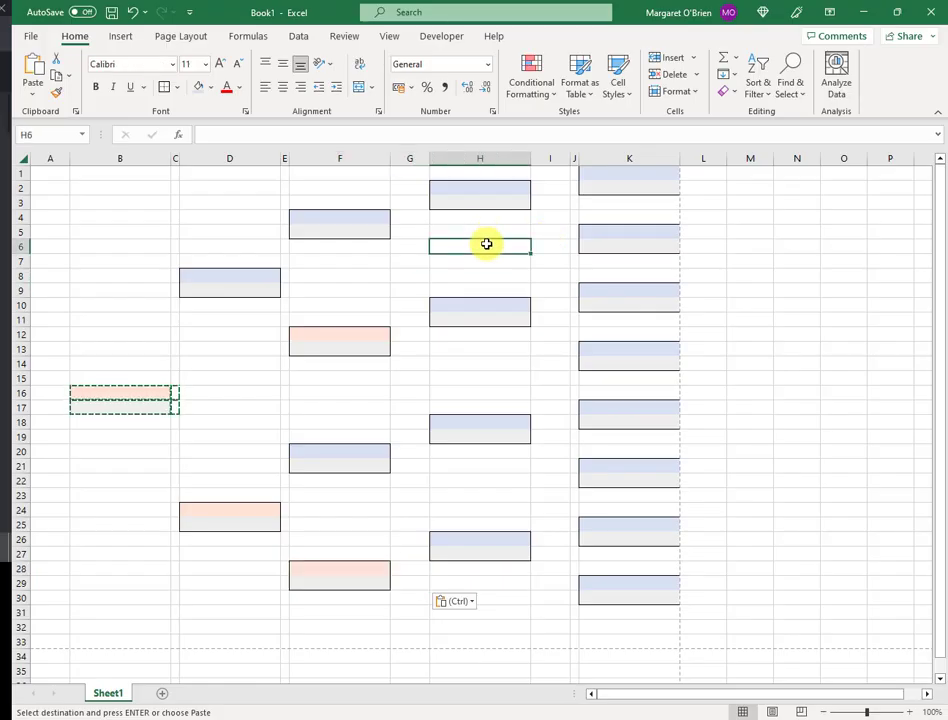
{"action": "key", "text": "ctrl+v"}
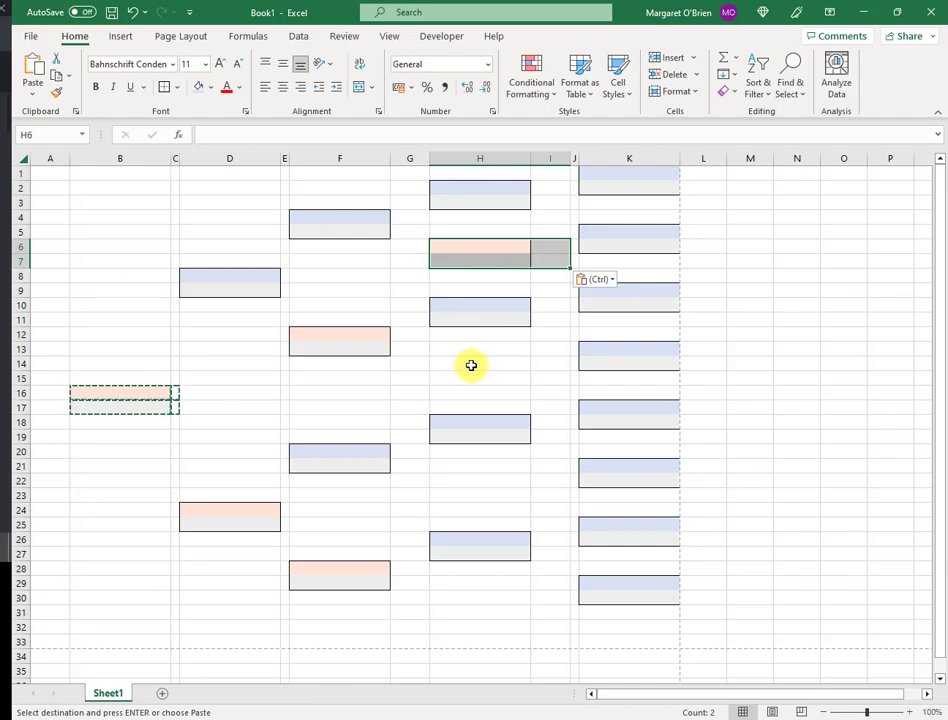
{"action": "left_click", "coordinate": [470, 366]}
{"action": "key", "text": "ctrl+v"}
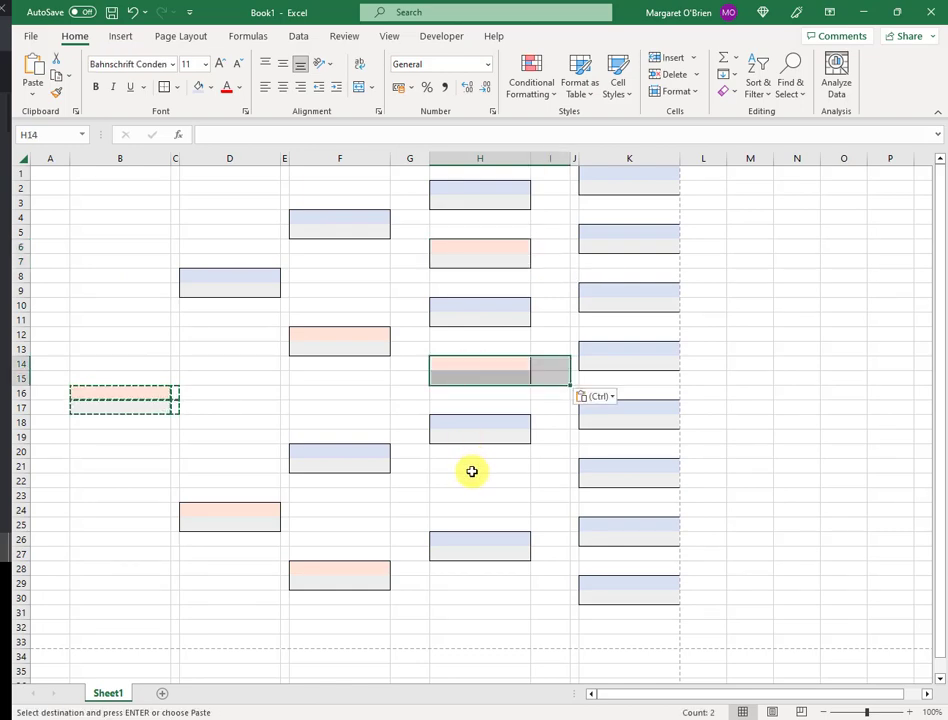
{"action": "left_click", "coordinate": [470, 483]}
{"action": "key", "text": "ctrl+v"}
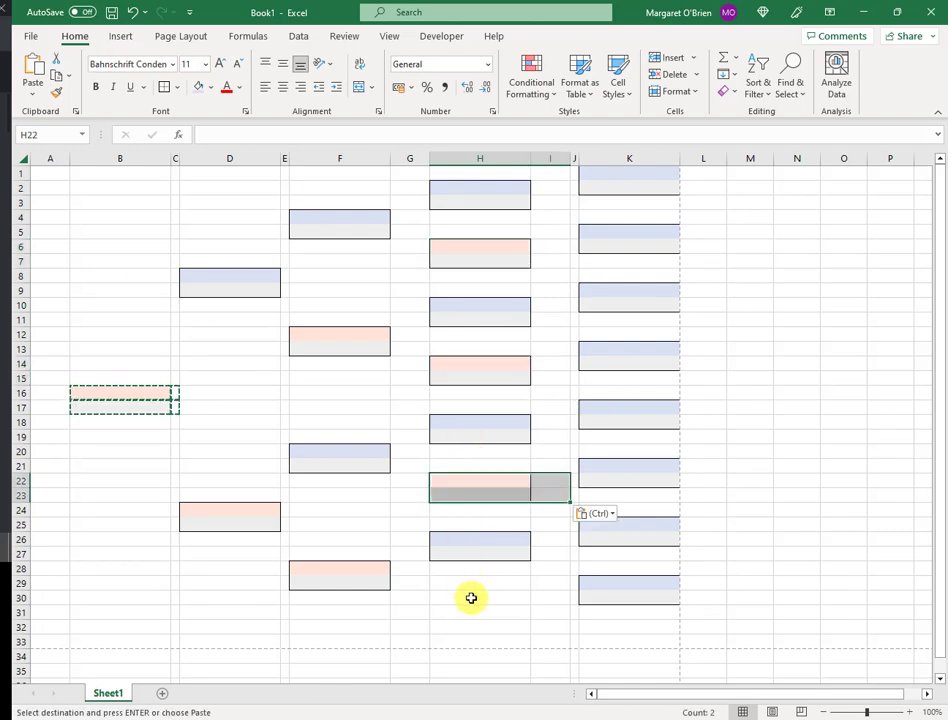
{"action": "left_click", "coordinate": [471, 597]}
{"action": "key", "text": "ctrl+v"}
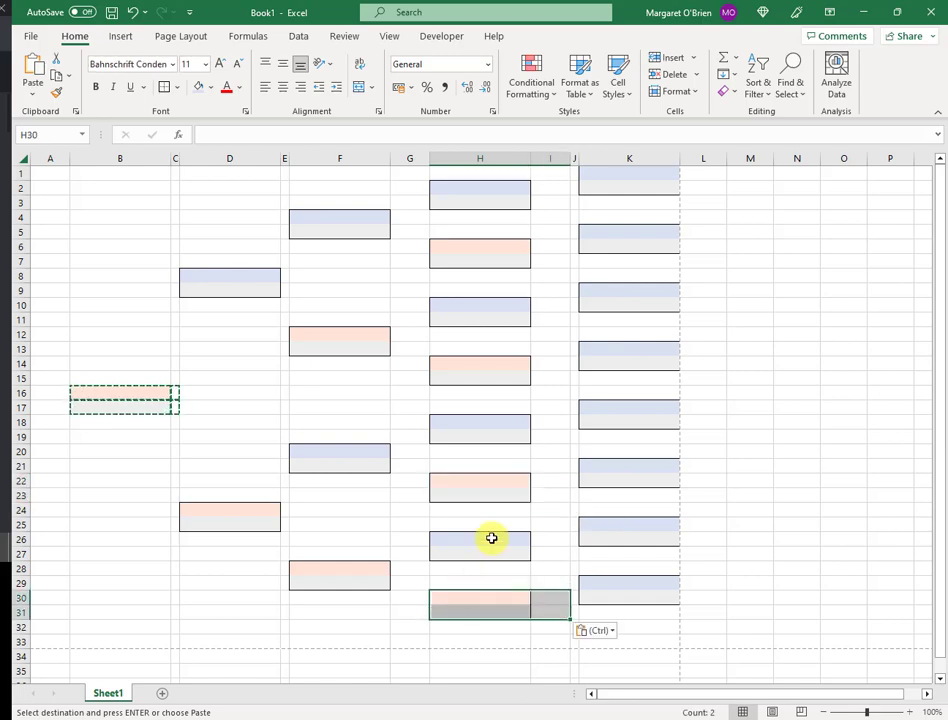
Paste orange female boxes into column K at K3, K7 and K11
{"action": "key", "text": "alt"}
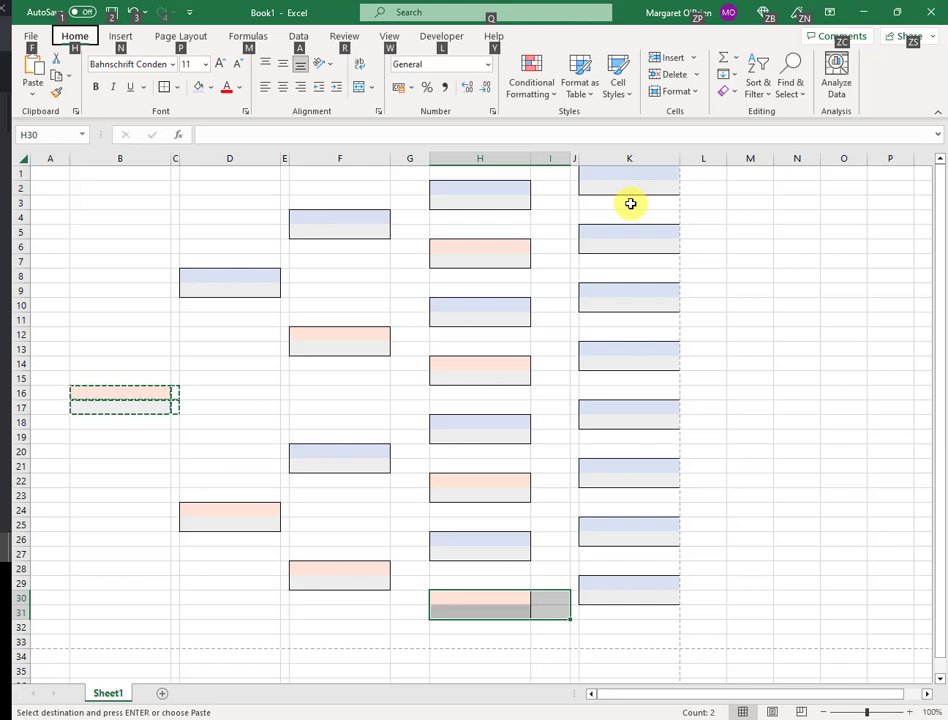
{"action": "left_click", "coordinate": [636, 203]}
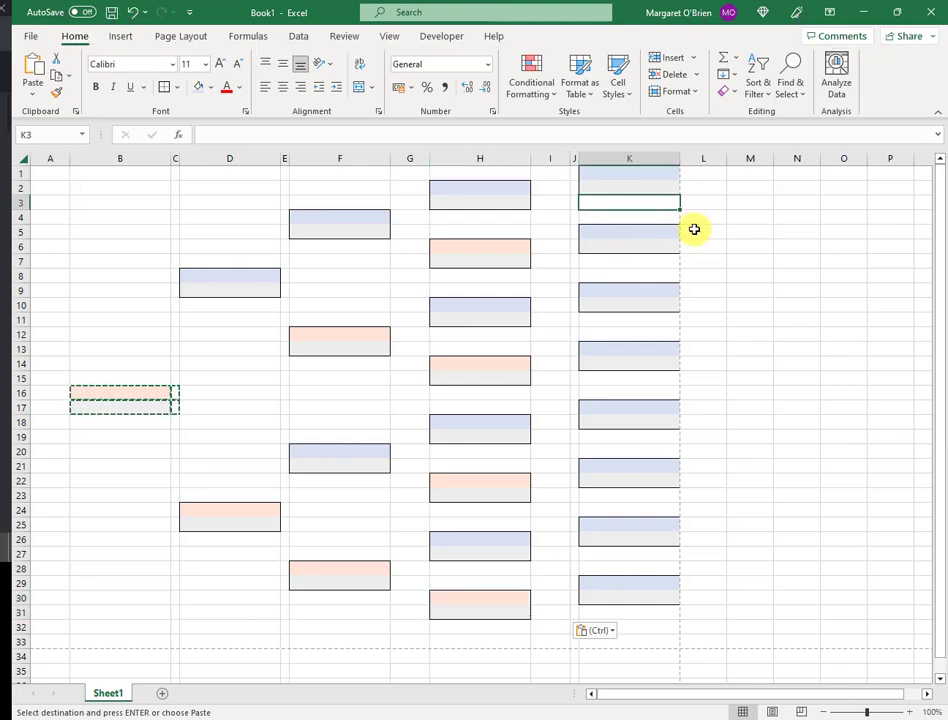
{"action": "key", "text": "ctrl+v"}
{"action": "left_click", "coordinate": [641, 261]}
{"action": "key", "text": "ctrl+v"}
{"action": "left_click", "coordinate": [637, 320]}
{"action": "key", "text": "ctrl+v"}
{"action": "left_click", "coordinate": [630, 378]}
Paste orange boxes from K15 down to K31, then clear the copy marquee
{"action": "key", "text": "ctrl+v"}
{"action": "left_click", "coordinate": [639, 450]}
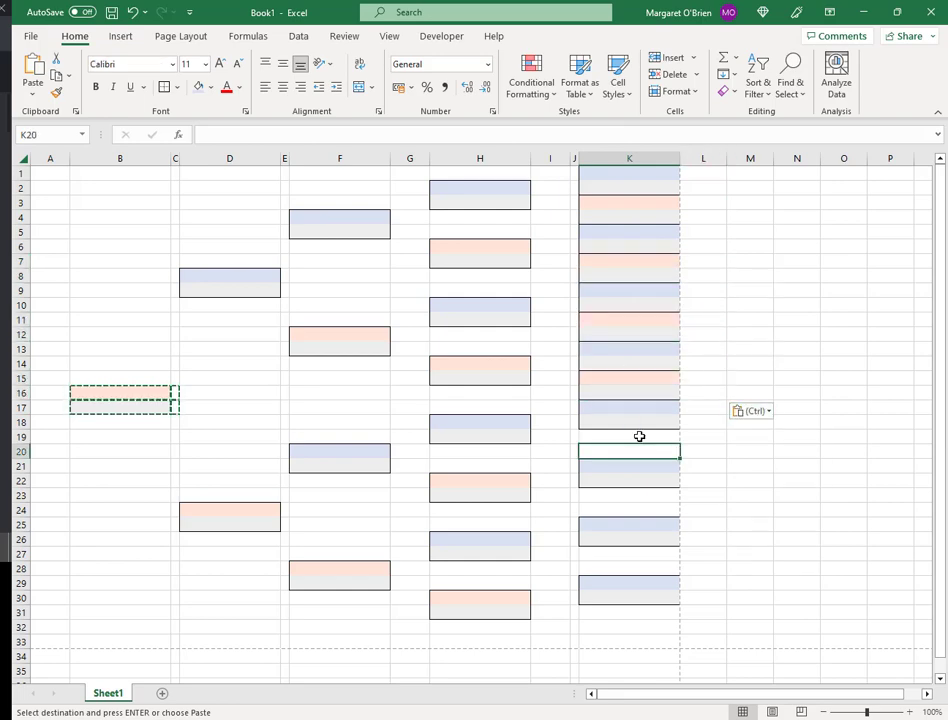
{"action": "key", "text": "ctrl+v"}
{"action": "left_click", "coordinate": [647, 556]}
{"action": "key", "text": "ctrl+v"}
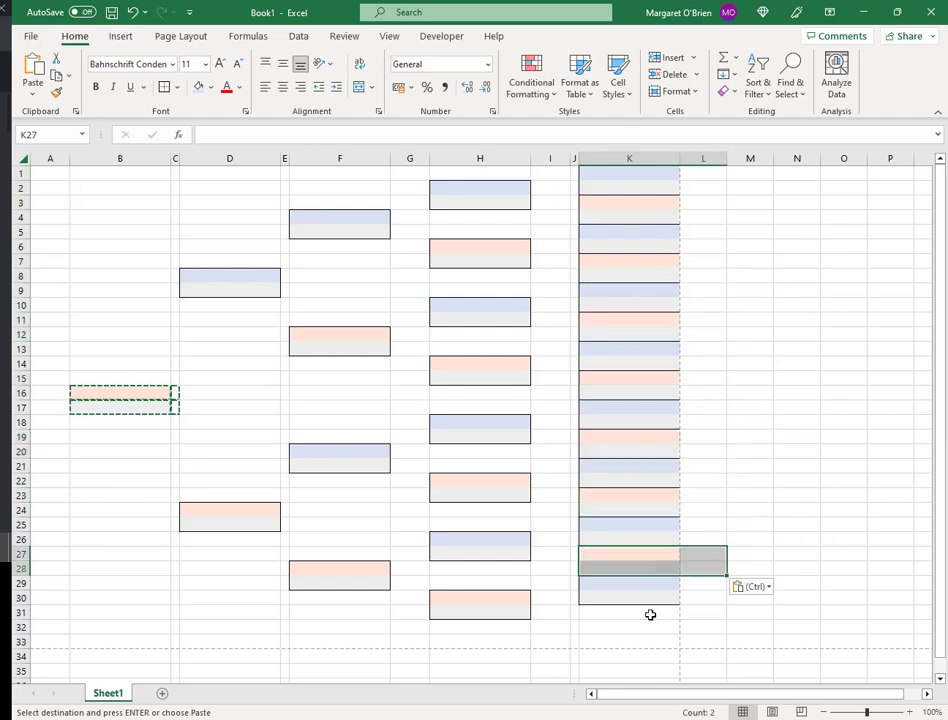
{"action": "left_click", "coordinate": [650, 614]}
{"action": "key", "text": "ctrl+v"}
{"action": "left_click", "coordinate": [762, 322]}
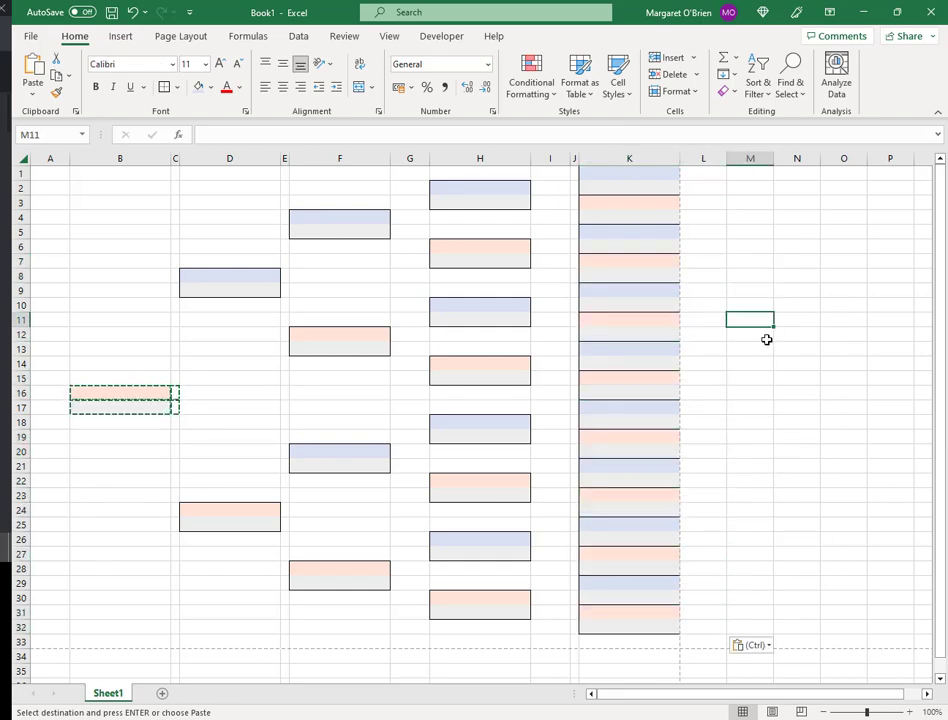
{"action": "key", "text": "Escape"}
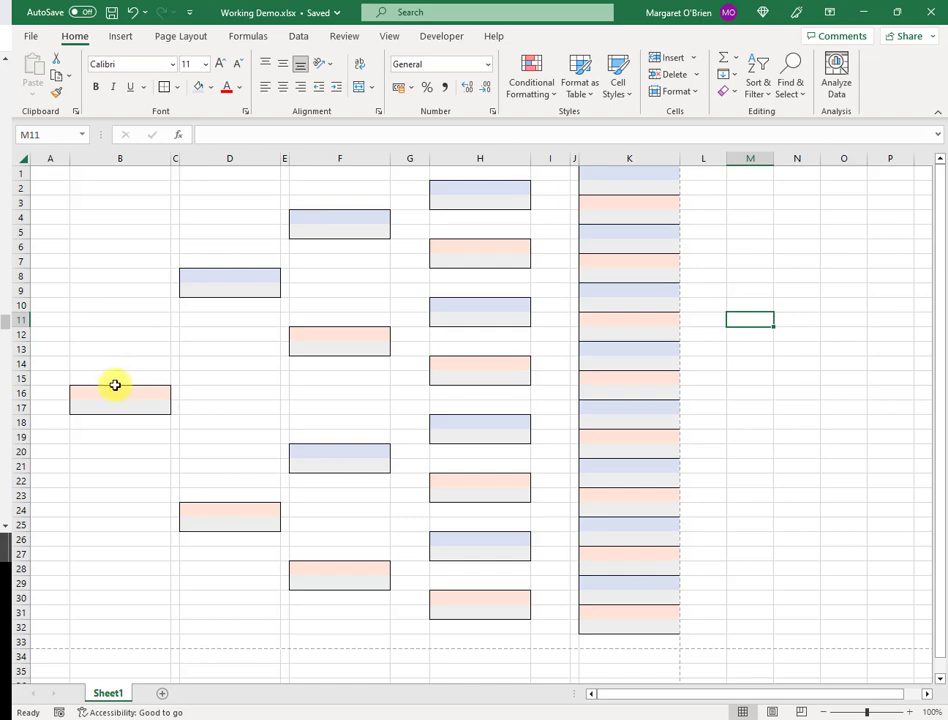
Draw a straight vertical line down column B from row 9 to row 12
{"action": "left_click", "coordinate": [129, 42]}
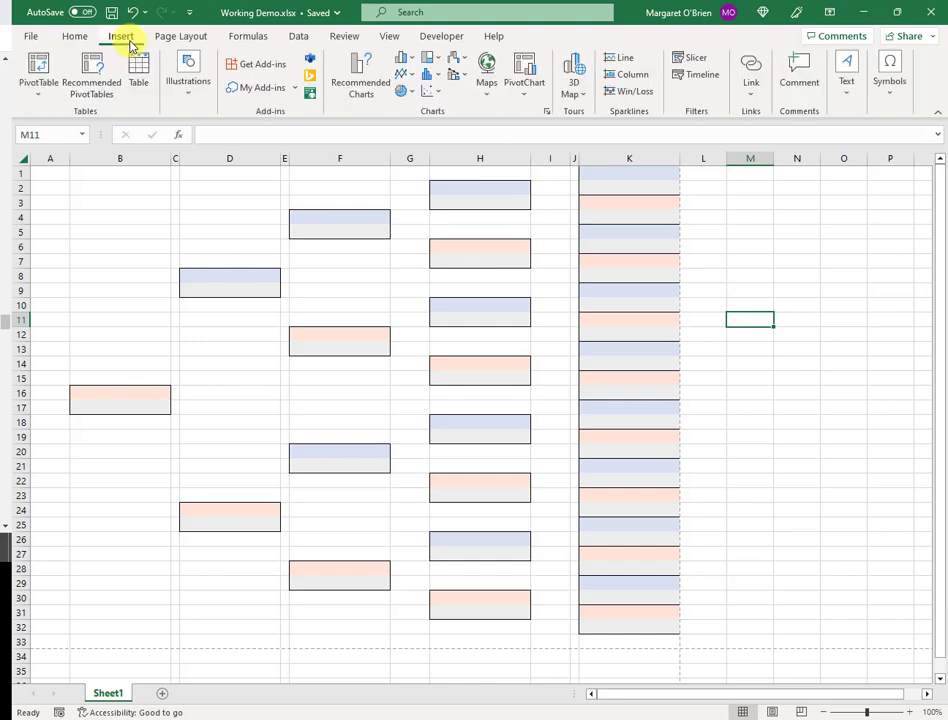
{"action": "left_click", "coordinate": [185, 88]}
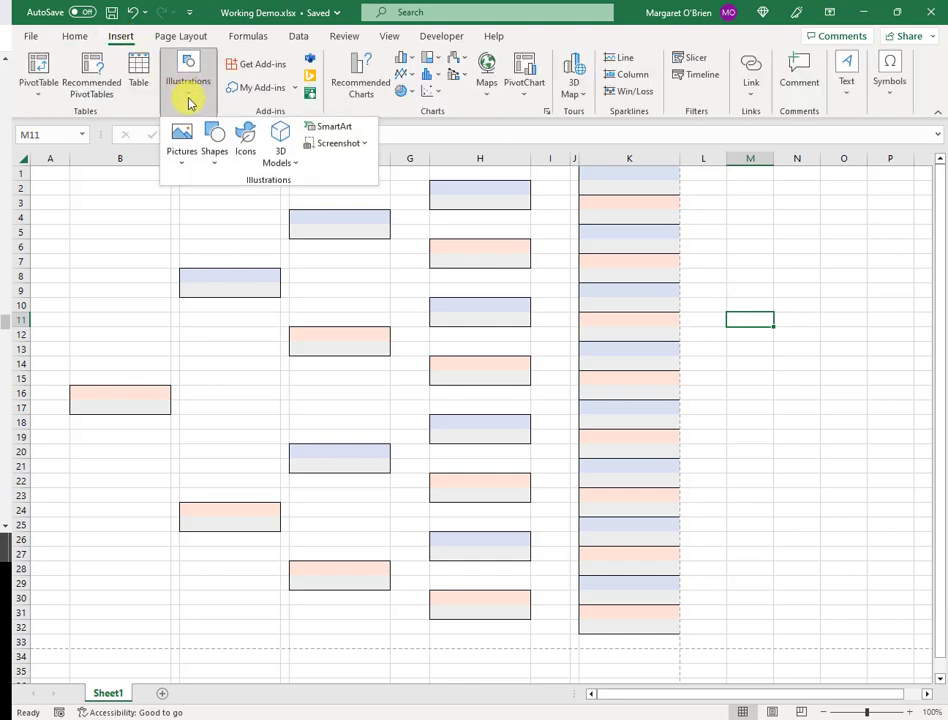
{"action": "left_click", "coordinate": [216, 150]}
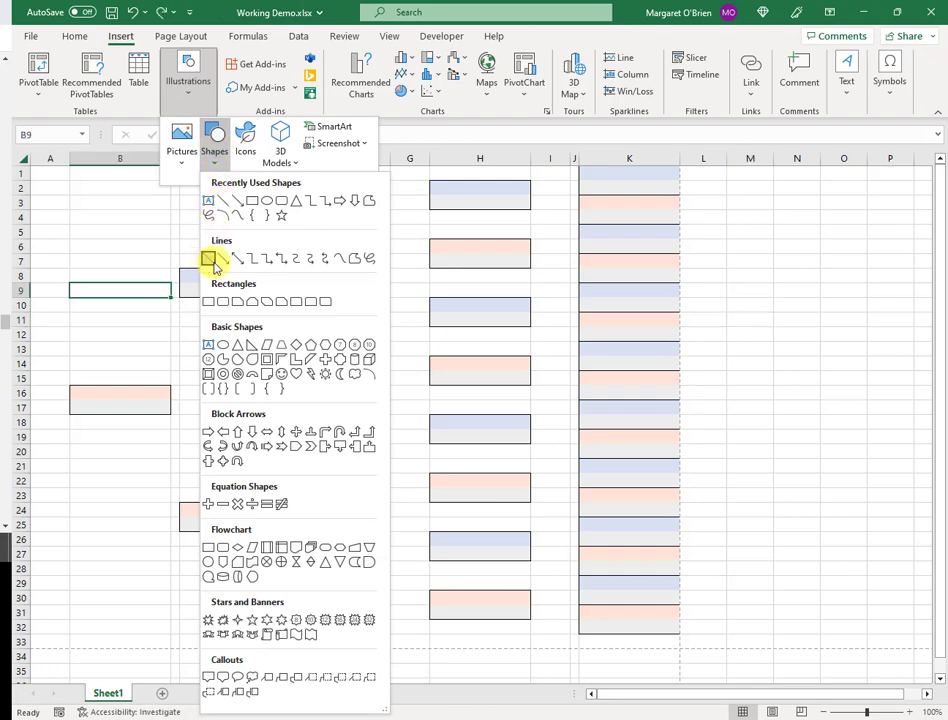
{"action": "left_click", "coordinate": [208, 260]}
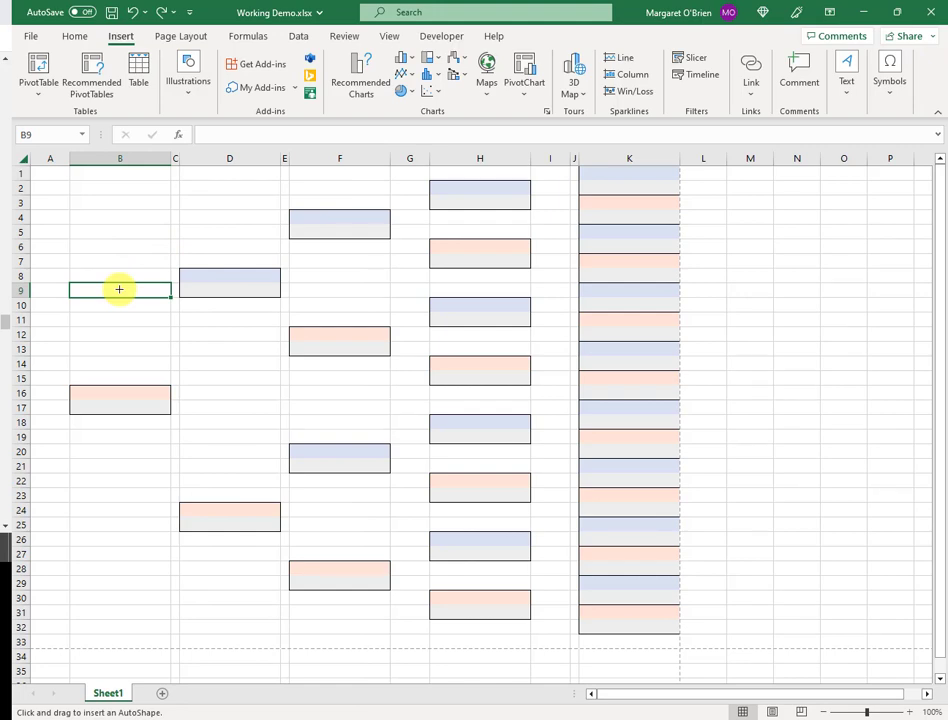
{"action": "left_click_drag", "start_coordinate": [119, 289], "coordinate": [119, 337]}
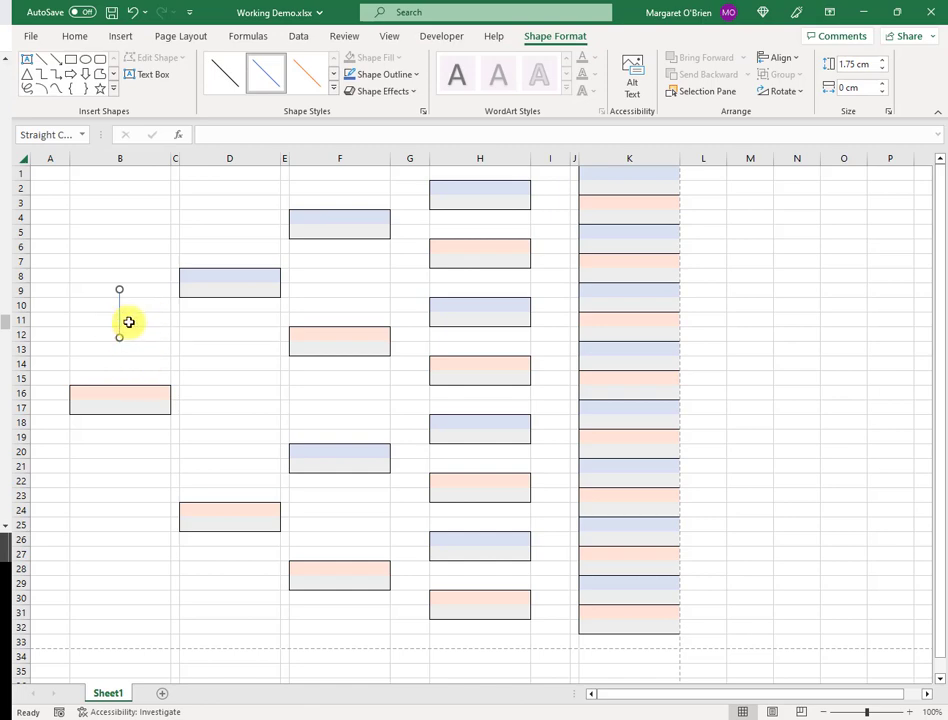
Give the column-B line the Subtle Line - Dark 1 style and nudge it up slightly
{"action": "left_click", "coordinate": [225, 79]}
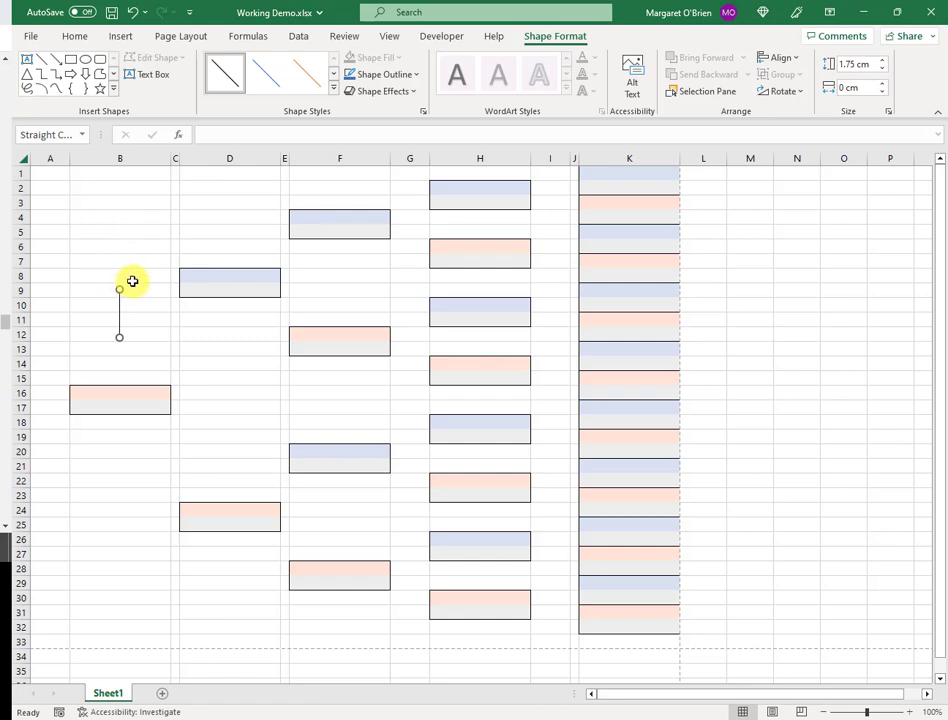
{"action": "left_click", "coordinate": [132, 281]}
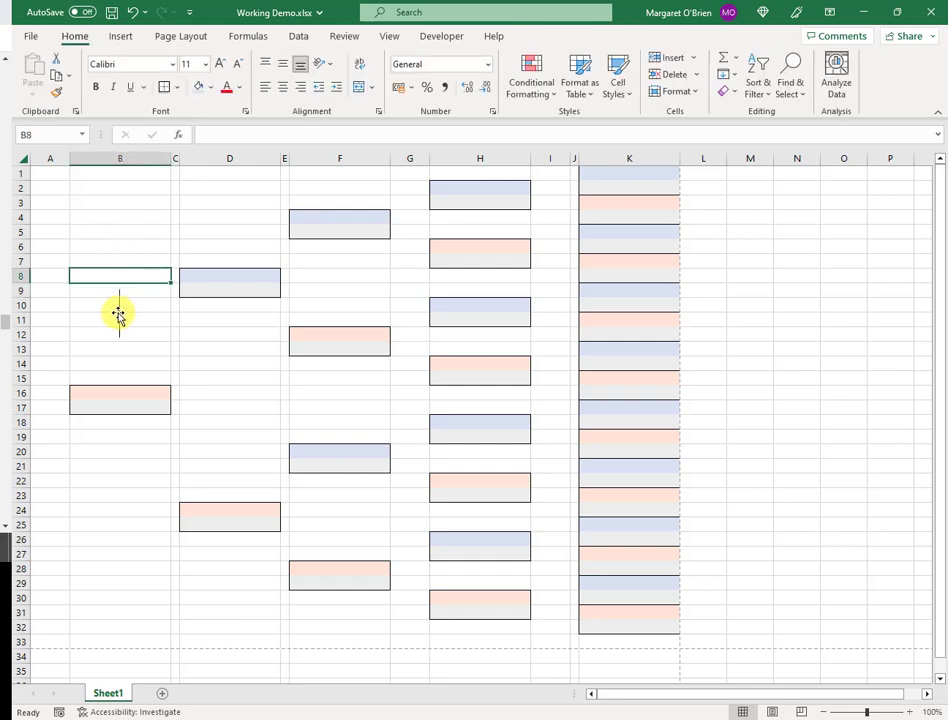
{"action": "left_click", "coordinate": [118, 313]}
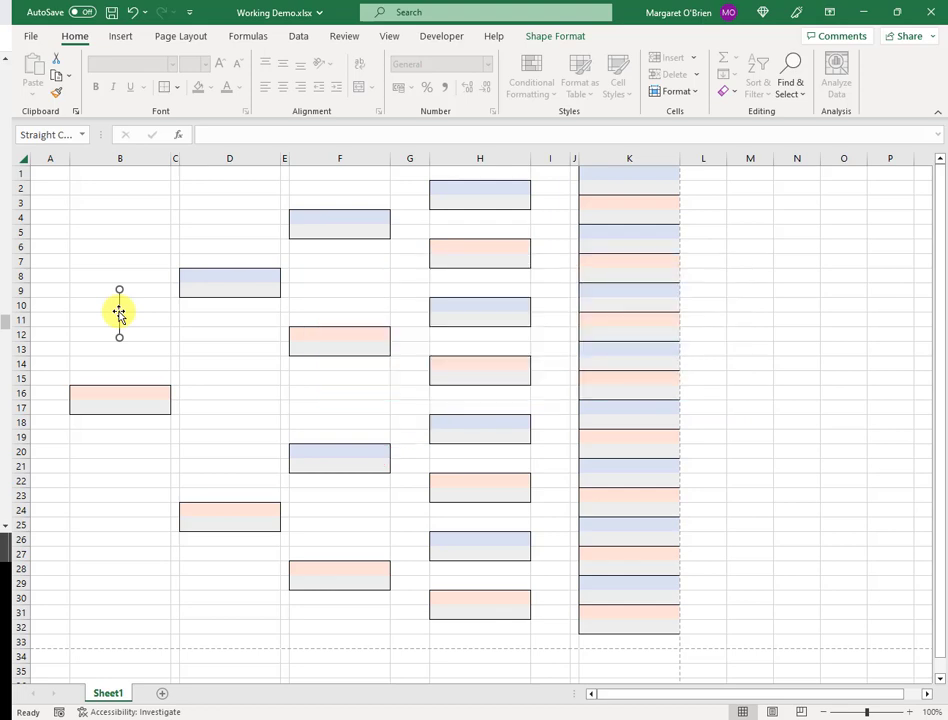
{"action": "key", "text": "Up"}
{"action": "key", "text": "Up"}
{"action": "key", "text": "Up"}
{"action": "key", "text": "Up"}
{"action": "key", "text": "Up"}
{"action": "key", "text": "Up"}
Raise the vertical line's height to 3.5 cm so it reaches the B16 box
{"action": "right_click", "coordinate": [119, 310]}
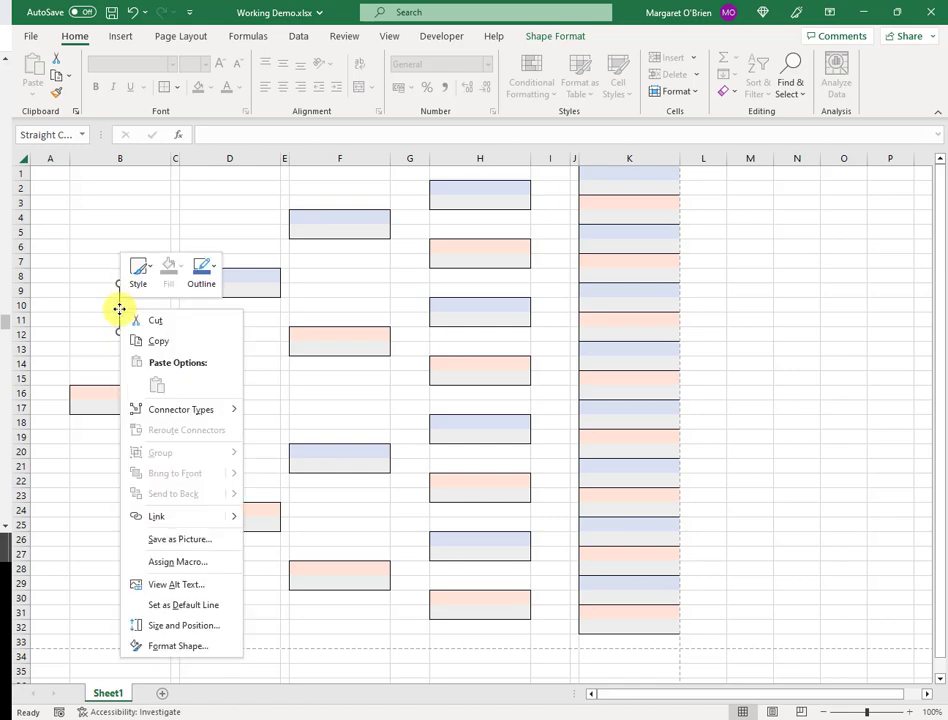
{"action": "left_click", "coordinate": [212, 627]}
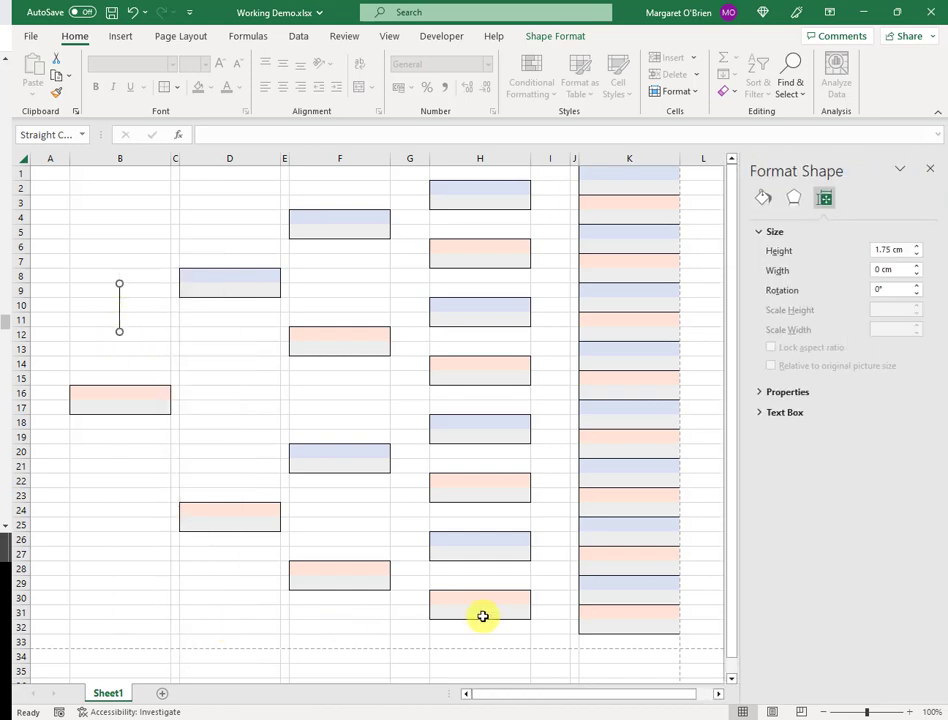
{"action": "left_click", "coordinate": [918, 246]}
{"action": "left_click", "coordinate": [918, 246]}
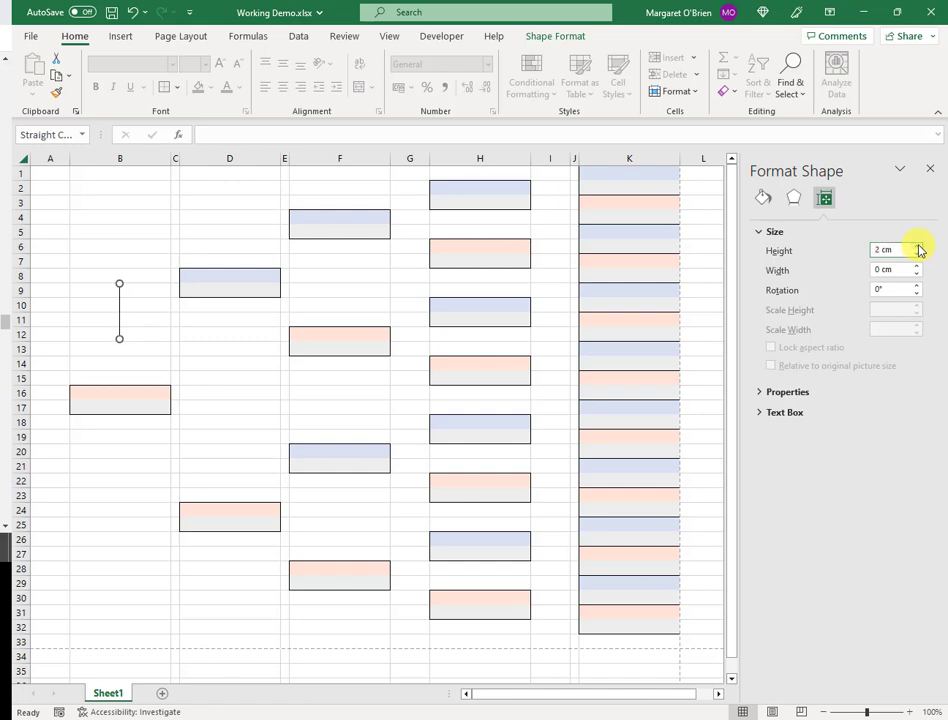
{"action": "left_click", "coordinate": [918, 246]}
{"action": "left_click", "coordinate": [918, 246]}
{"action": "left_click", "coordinate": [919, 247]}
{"action": "left_click", "coordinate": [919, 247]}
{"action": "left_click", "coordinate": [919, 247]}
{"action": "left_click", "coordinate": [919, 247]}
{"action": "left_click", "coordinate": [919, 247]}
{"action": "left_click", "coordinate": [919, 247]}
{"action": "left_click", "coordinate": [919, 247]}
{"action": "left_click", "coordinate": [919, 247]}
{"action": "left_click", "coordinate": [919, 247]}
{"action": "left_click", "coordinate": [919, 247]}
{"action": "left_click", "coordinate": [919, 247]}
{"action": "left_click", "coordinate": [919, 247]}
{"action": "left_click", "coordinate": [919, 247]}
{"action": "left_click", "coordinate": [919, 247]}
{"action": "left_click", "coordinate": [138, 364]}
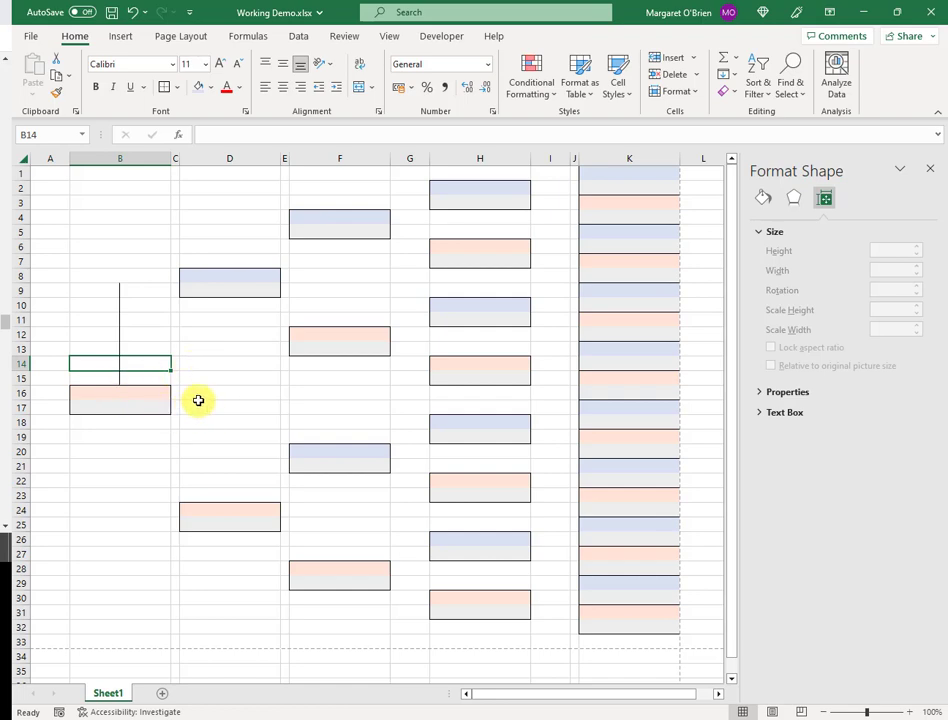
Enter 'Longfirstname Longlastname' in B16 and copy the cell
{"action": "left_click", "coordinate": [131, 393]}
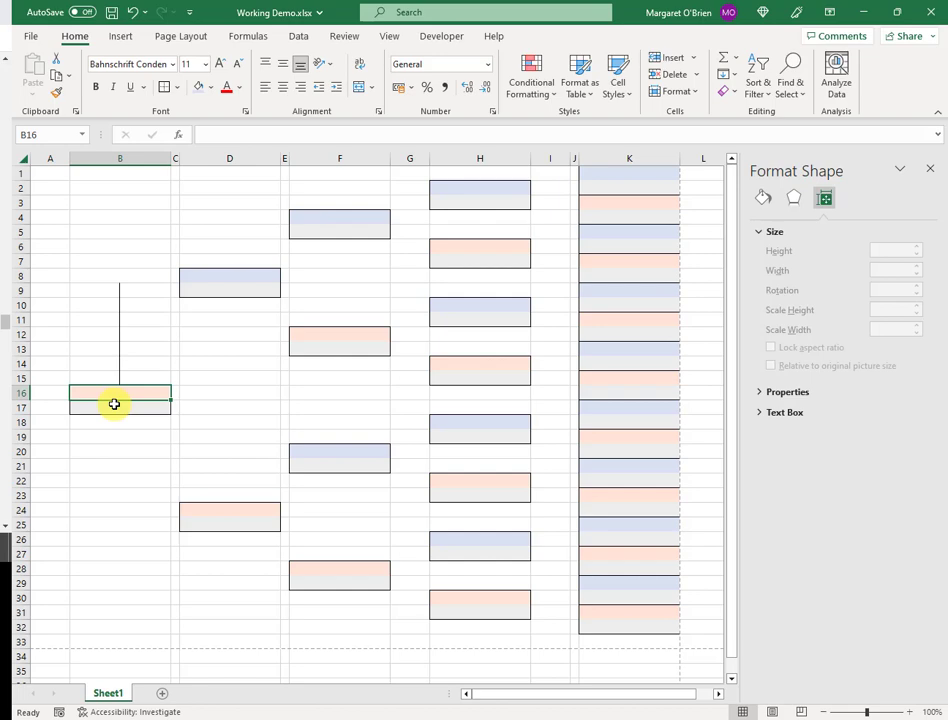
{"action": "type", "text": "Longfirstn"}
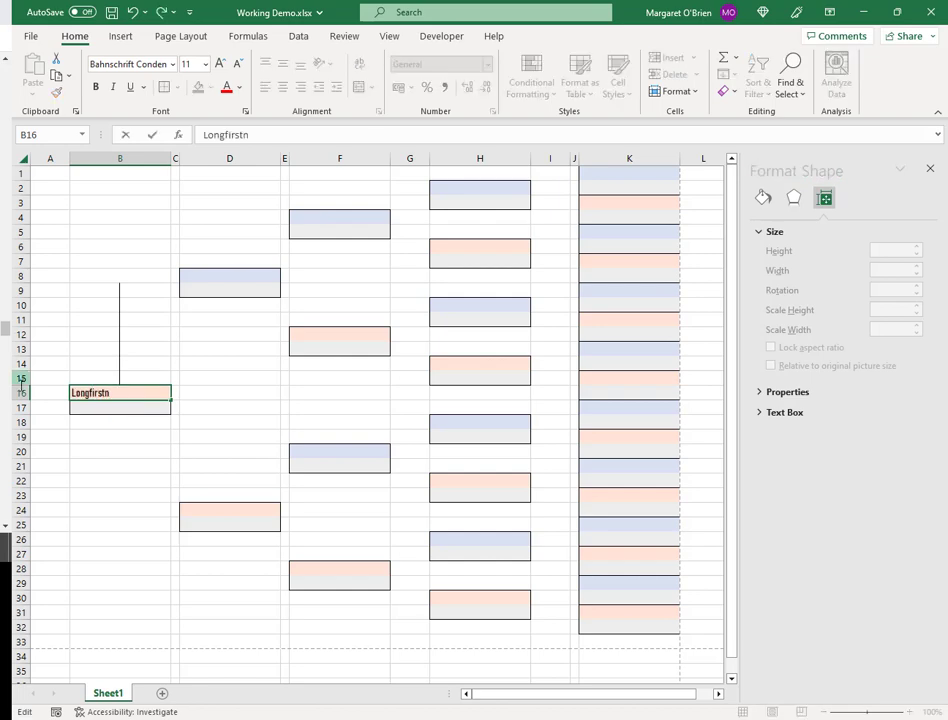
{"action": "type", "text": "ame Longlastname"}
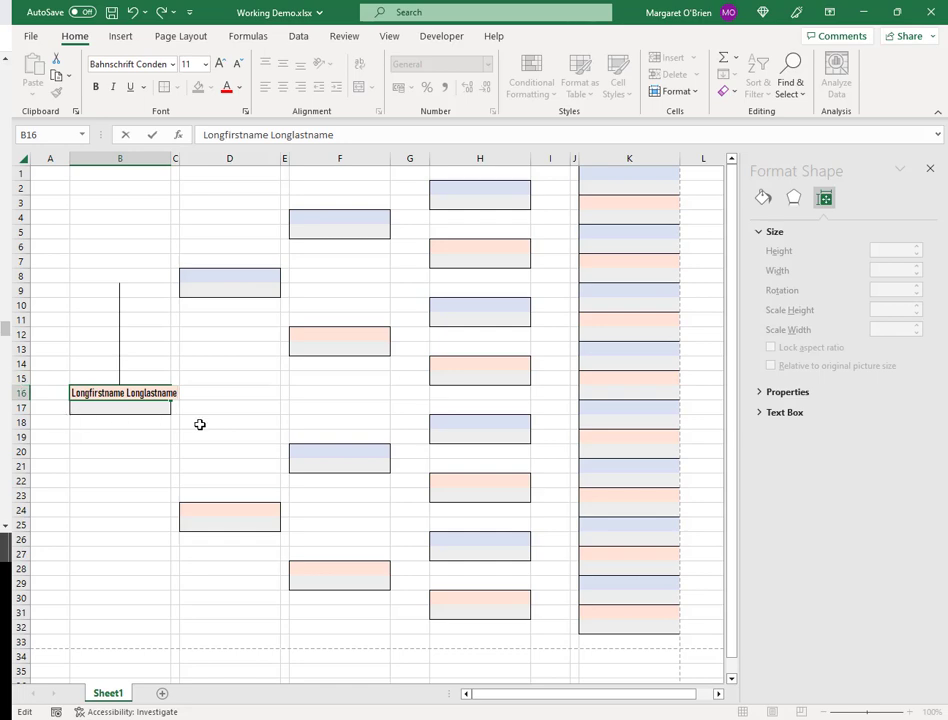
{"action": "key", "text": "ctrl+Return"}
{"action": "key", "text": "ctrl+c"}
Cancel the pending copy and reselect B16 to check the sample name
{"action": "left_click", "coordinate": [139, 416]}
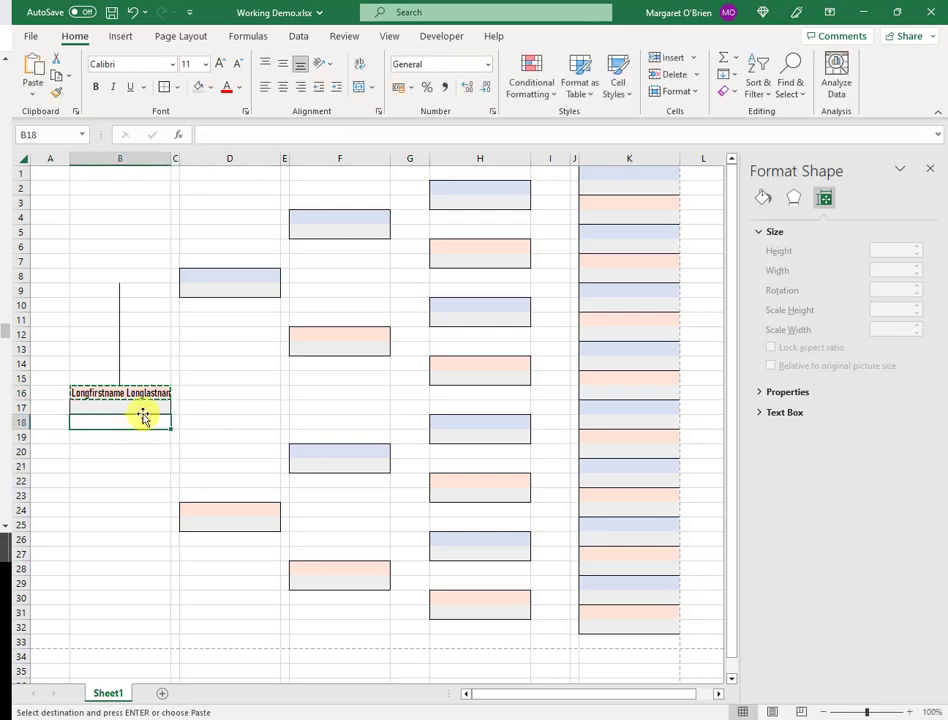
{"action": "left_click", "coordinate": [214, 393]}
{"action": "key", "text": "Escape"}
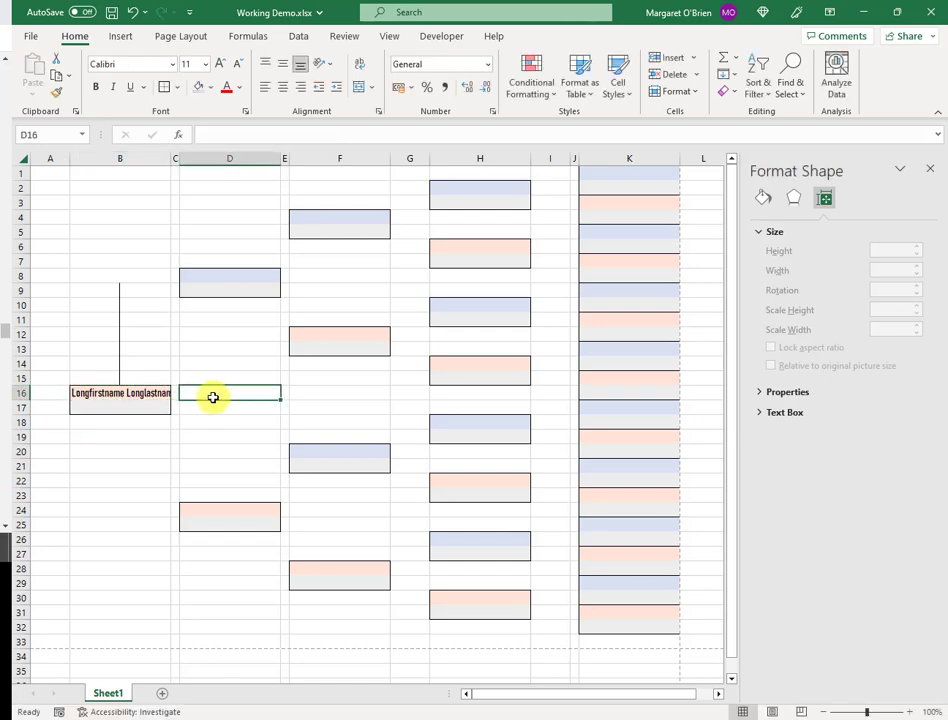
{"action": "left_click", "coordinate": [142, 396]}
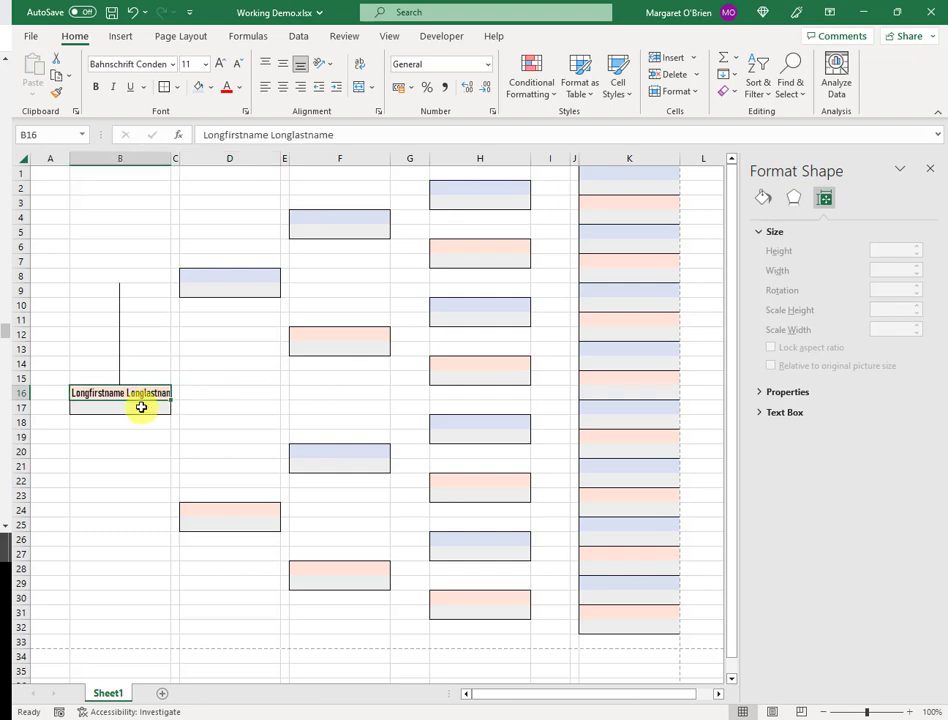
Nudge the vertical line to centre it over the B16 box, then clear B16's sample name
{"action": "left_click", "coordinate": [120, 358]}
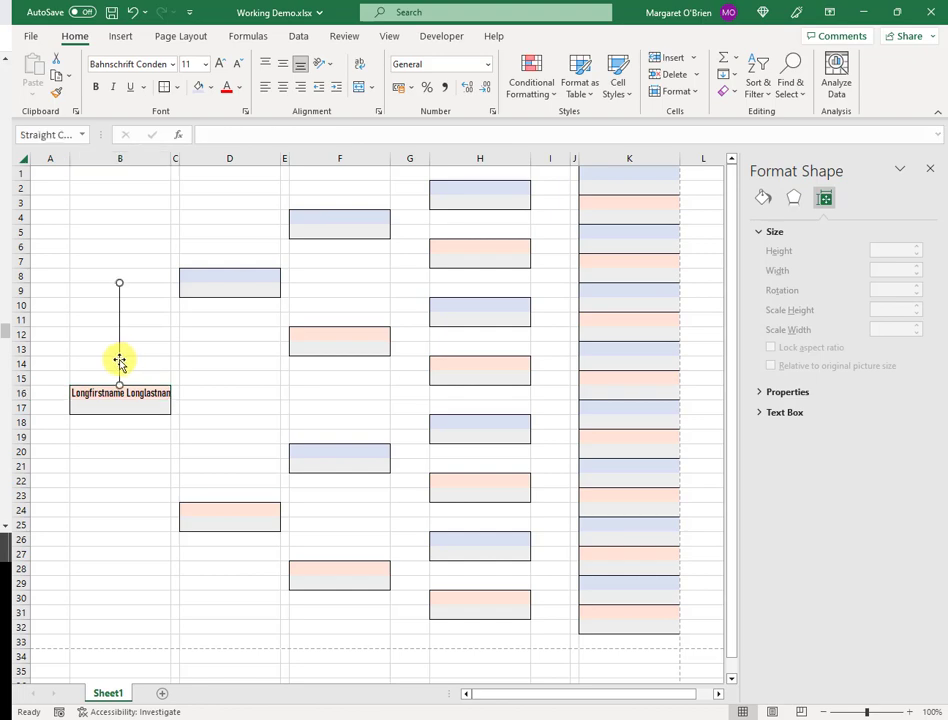
{"action": "left_click_drag", "start_coordinate": [114, 359], "coordinate": [88, 356]}
{"action": "key", "text": "Down"}
{"action": "key", "text": "Down"}
{"action": "key", "text": "Down"}
{"action": "key", "text": "Down"}
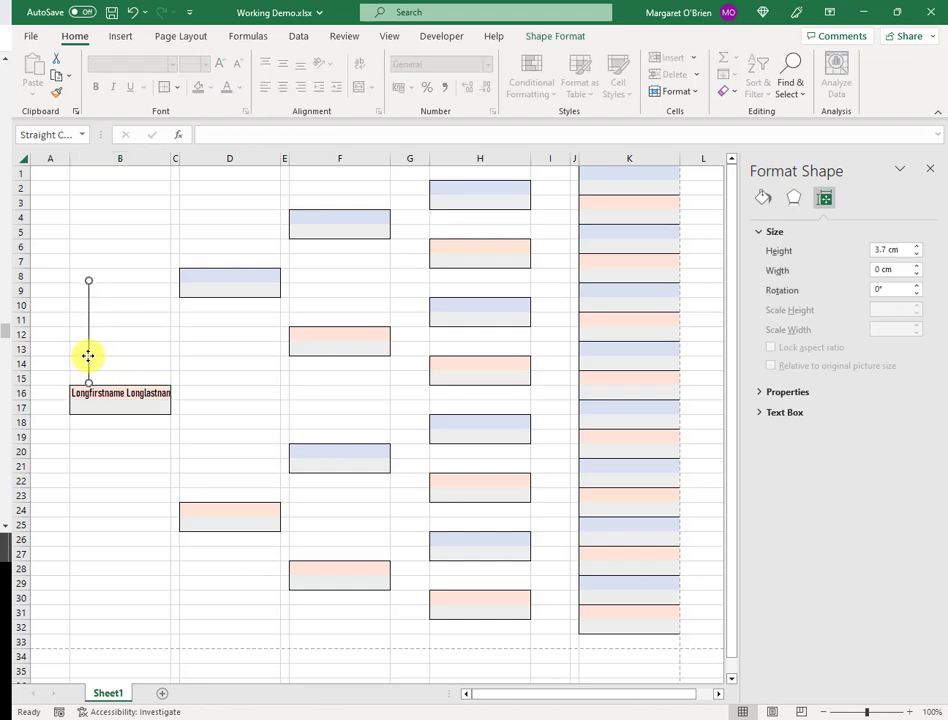
{"action": "key", "text": "Right"}
{"action": "key", "text": "Down"}
{"action": "key", "text": "Right"}
{"action": "key", "text": "Right"}
{"action": "key", "text": "Right"}
{"action": "key", "text": "Right"}
{"action": "key", "text": "Right"}
{"action": "key", "text": "Right"}
{"action": "key", "text": "Right"}
{"action": "key", "text": "Right"}
{"action": "key", "text": "Right"}
{"action": "key", "text": "Right"}
{"action": "key", "text": "Right"}
{"action": "key", "text": "Right"}
{"action": "key", "text": "Right"}
{"action": "key", "text": "Right"}
{"action": "key", "text": "Right"}
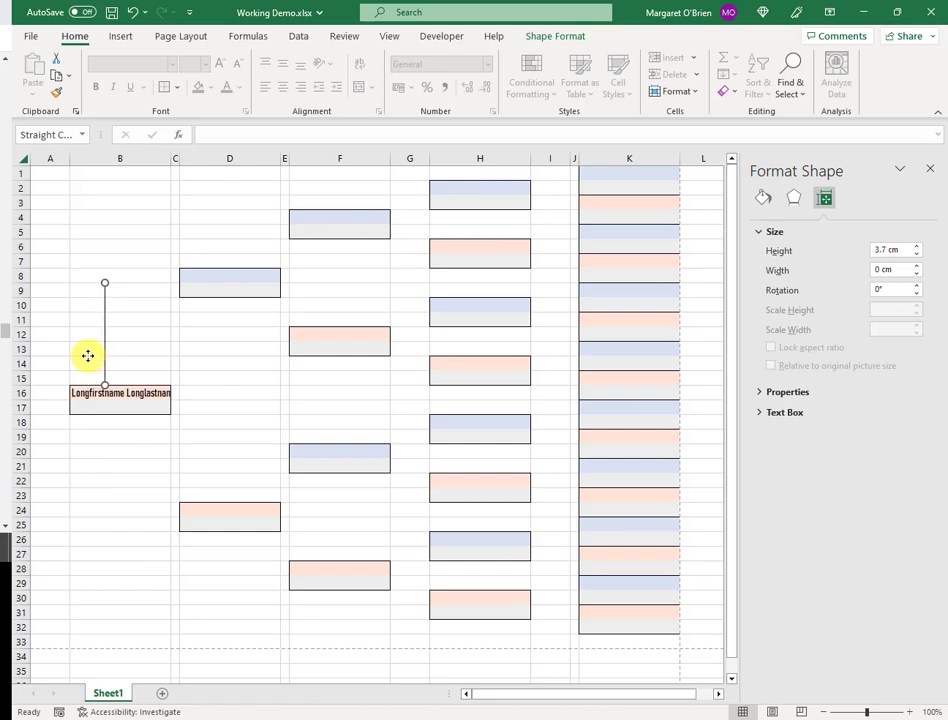
{"action": "key", "text": "Right"}
{"action": "key", "text": "Right"}
{"action": "key", "text": "Right"}
{"action": "key", "text": "Right"}
{"action": "key", "text": "Right"}
{"action": "key", "text": "Right"}
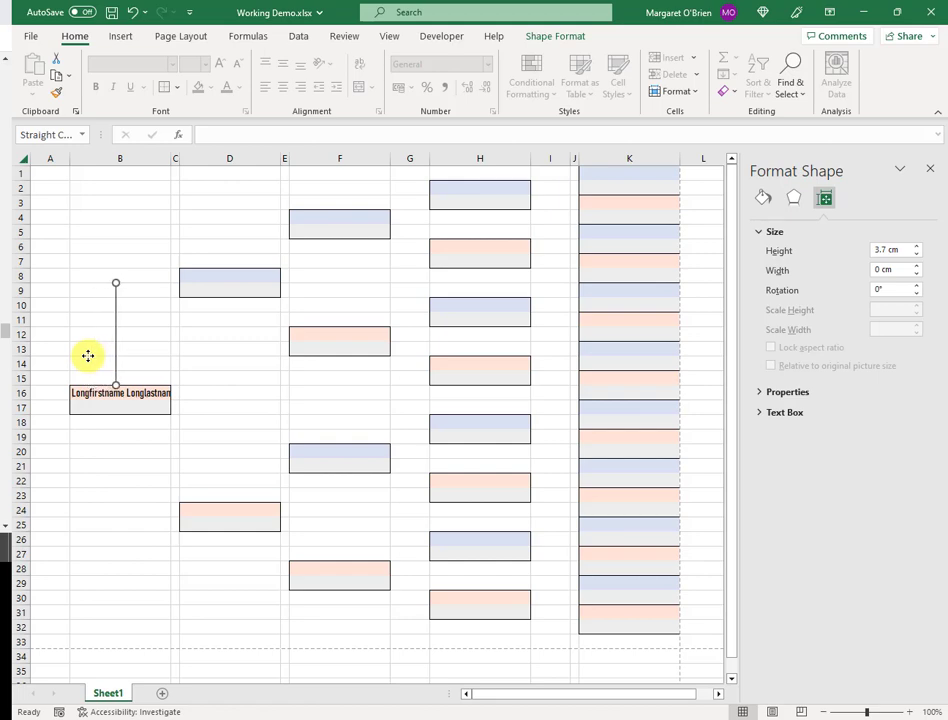
{"action": "left_click", "coordinate": [141, 410]}
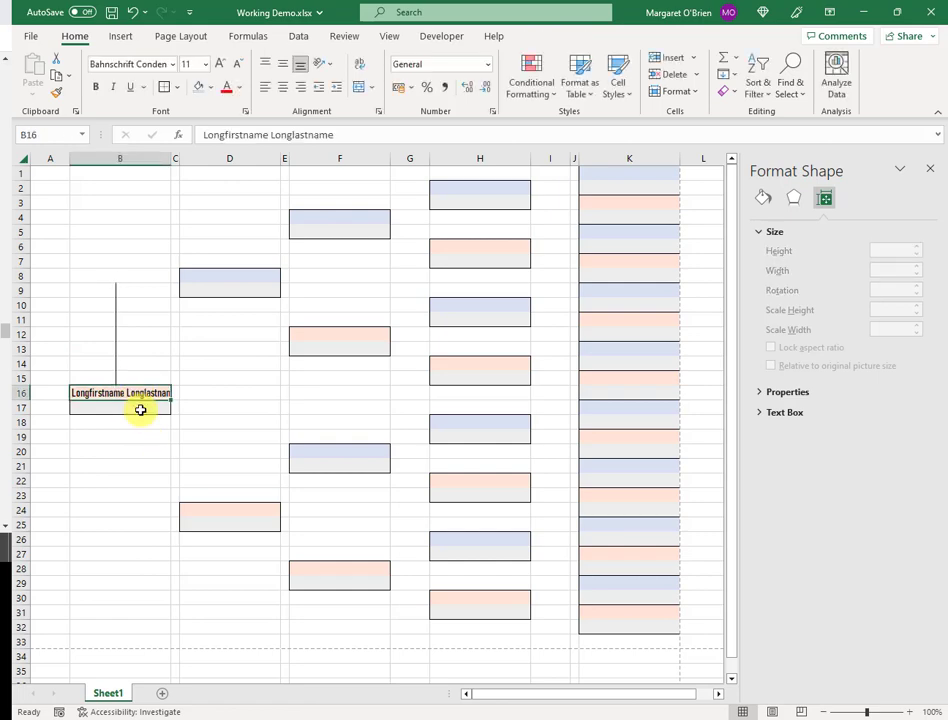
{"action": "key", "text": "BackSpace"}
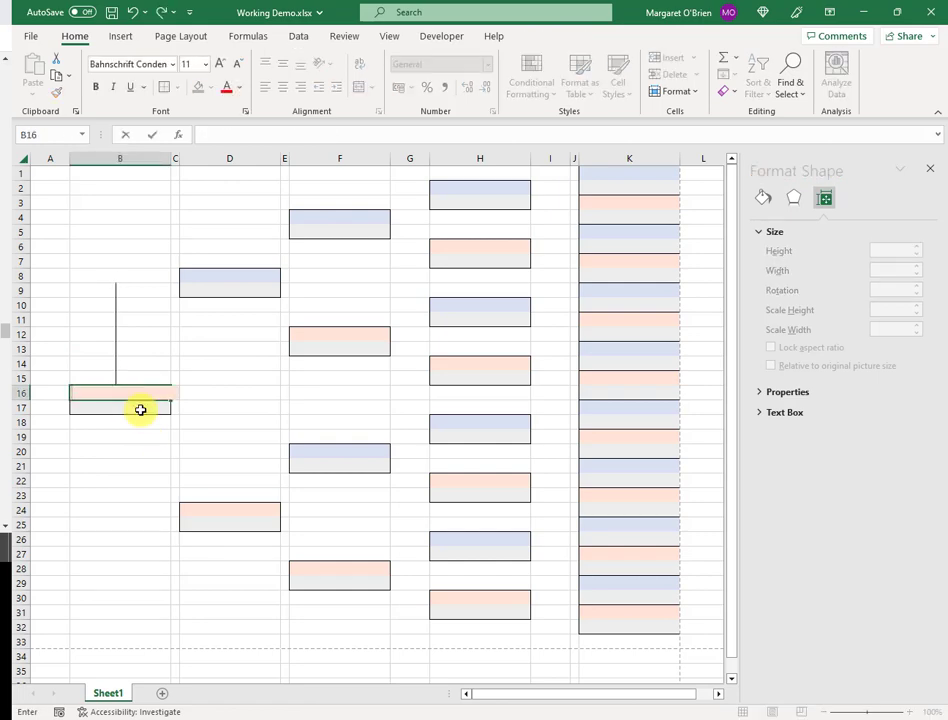
Draw a black horizontal line at row 8 from the vertical connector's top toward the D8 box
{"action": "left_click", "coordinate": [116, 457]}
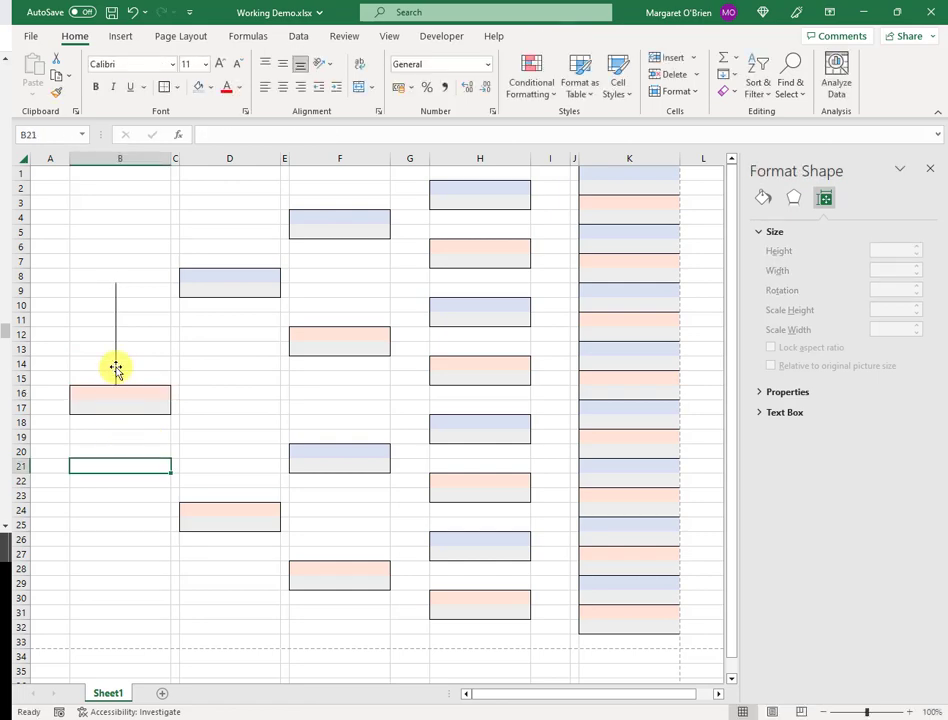
{"action": "left_click", "coordinate": [116, 368]}
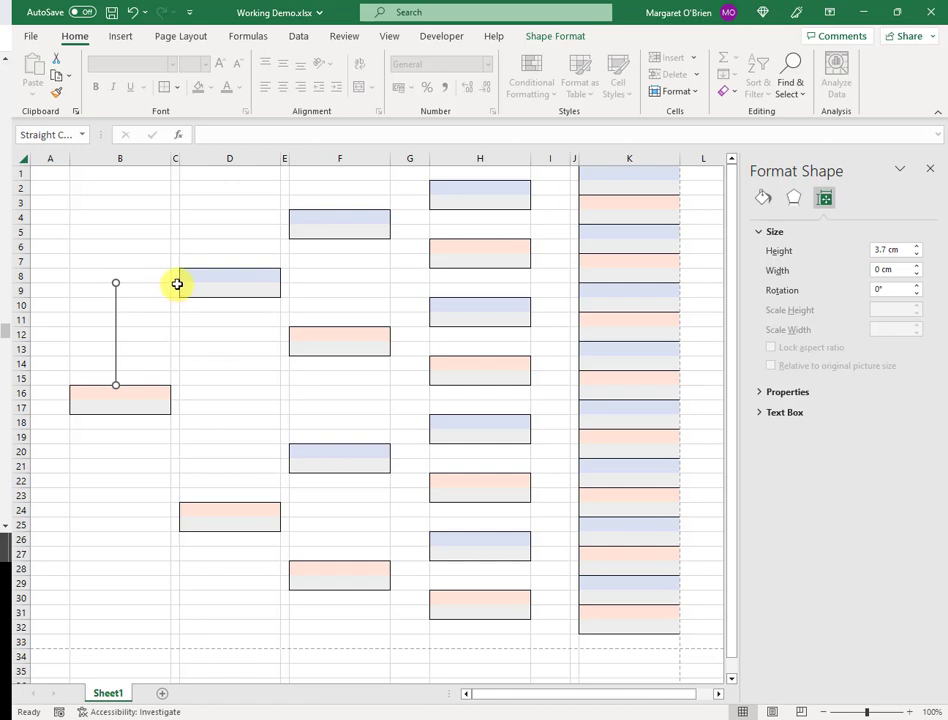
{"action": "left_click", "coordinate": [121, 37]}
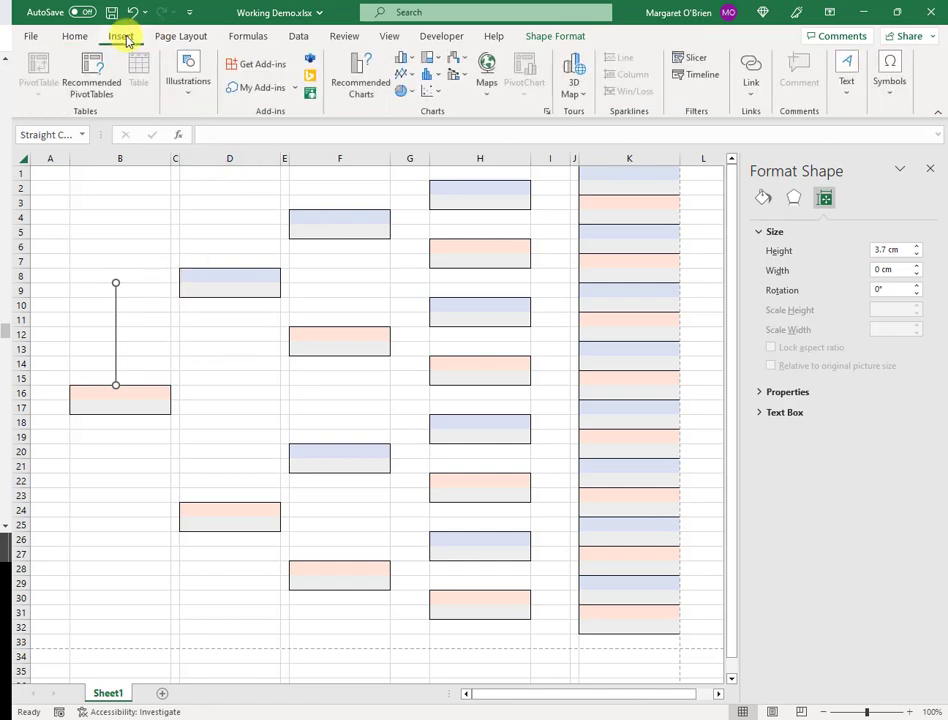
{"action": "left_click", "coordinate": [191, 66]}
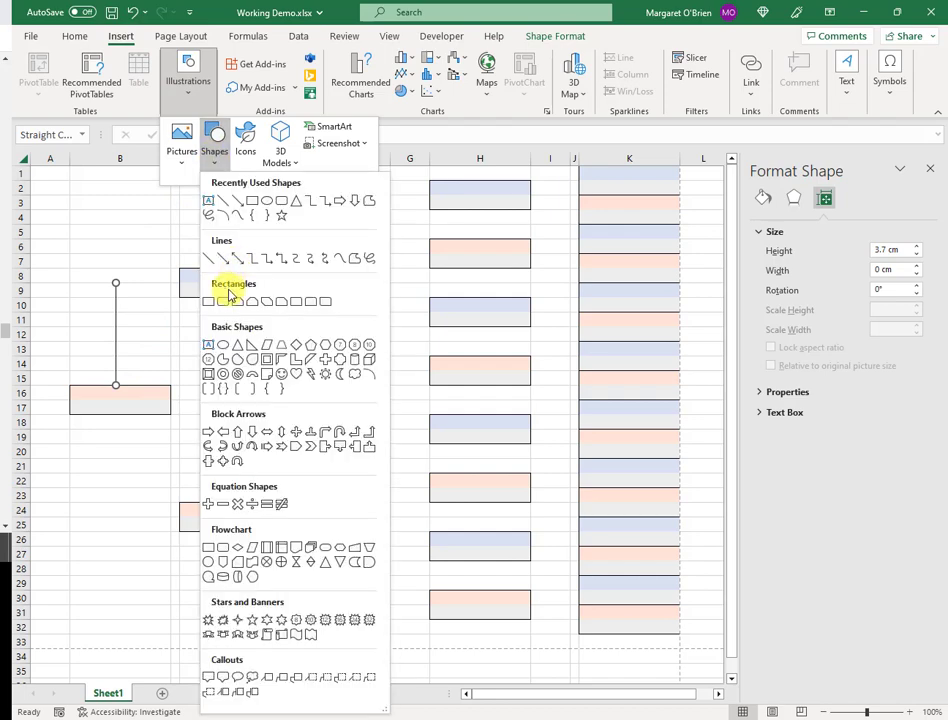
{"action": "left_click", "coordinate": [209, 262]}
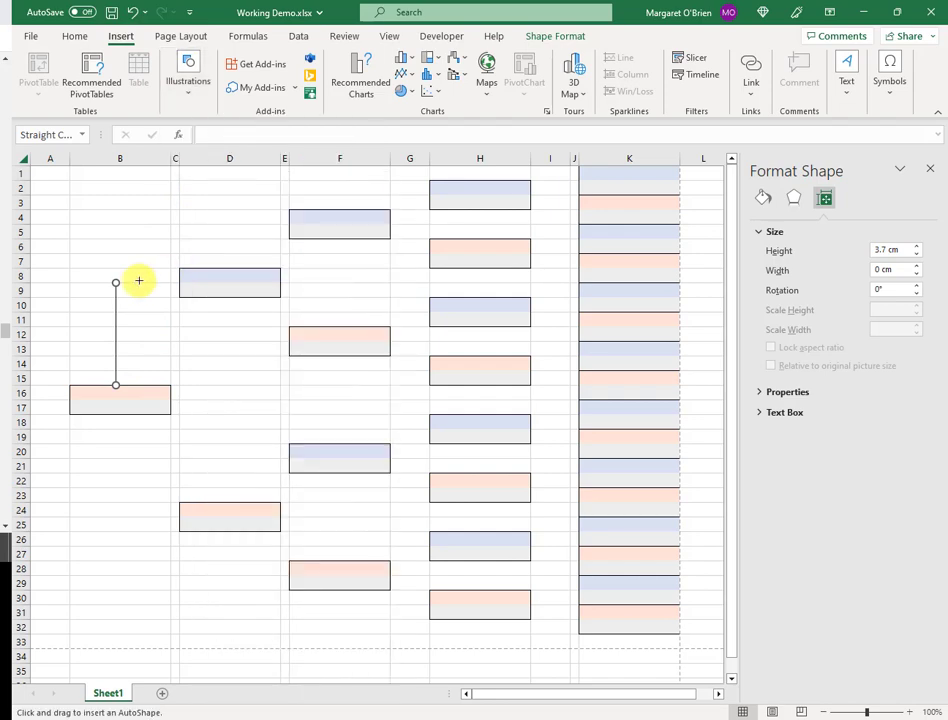
{"action": "left_click_drag", "start_coordinate": [123, 284], "coordinate": [174, 284]}
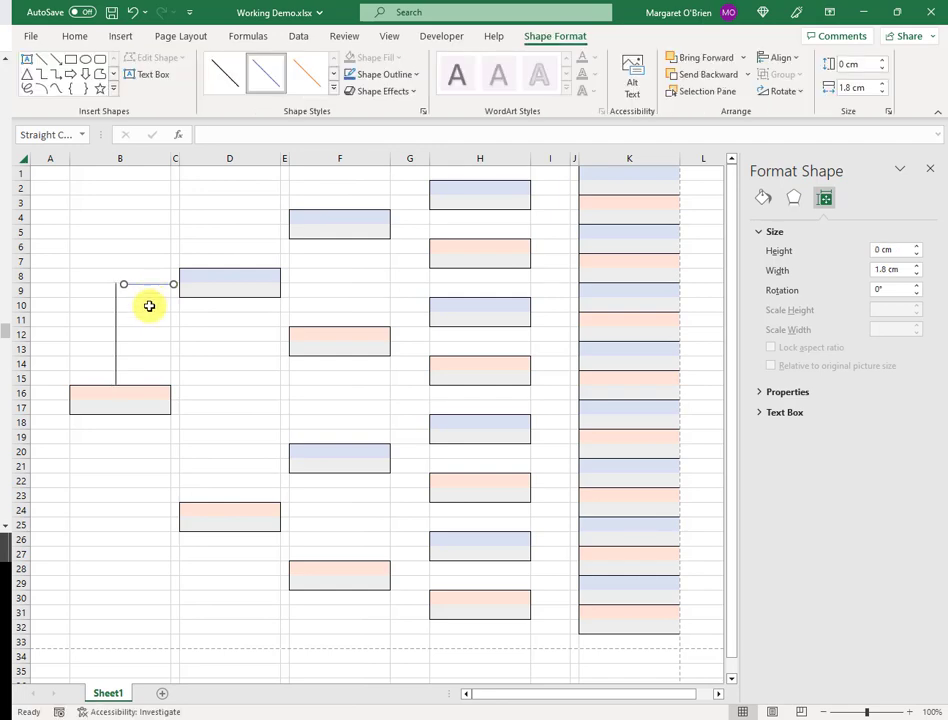
{"action": "left_click", "coordinate": [225, 75]}
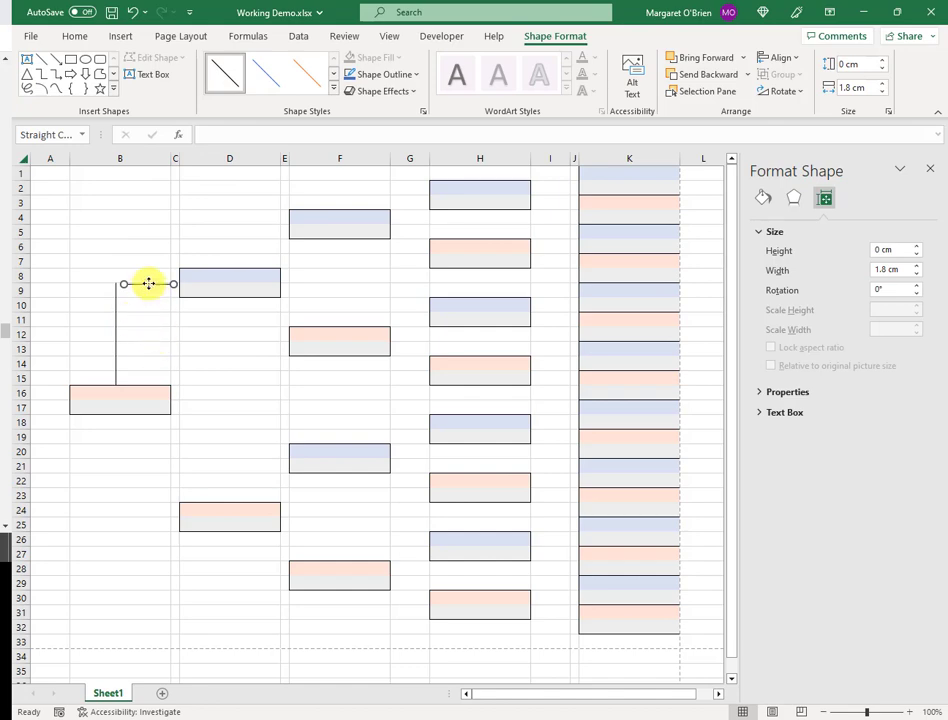
{"action": "key", "text": "Left"}
{"action": "key", "text": "Left"}
{"action": "key", "text": "Left"}
{"action": "key", "text": "Left"}
{"action": "key", "text": "Left"}
{"action": "key", "text": "Left"}
{"action": "key", "text": "Left"}
{"action": "key", "text": "Left"}
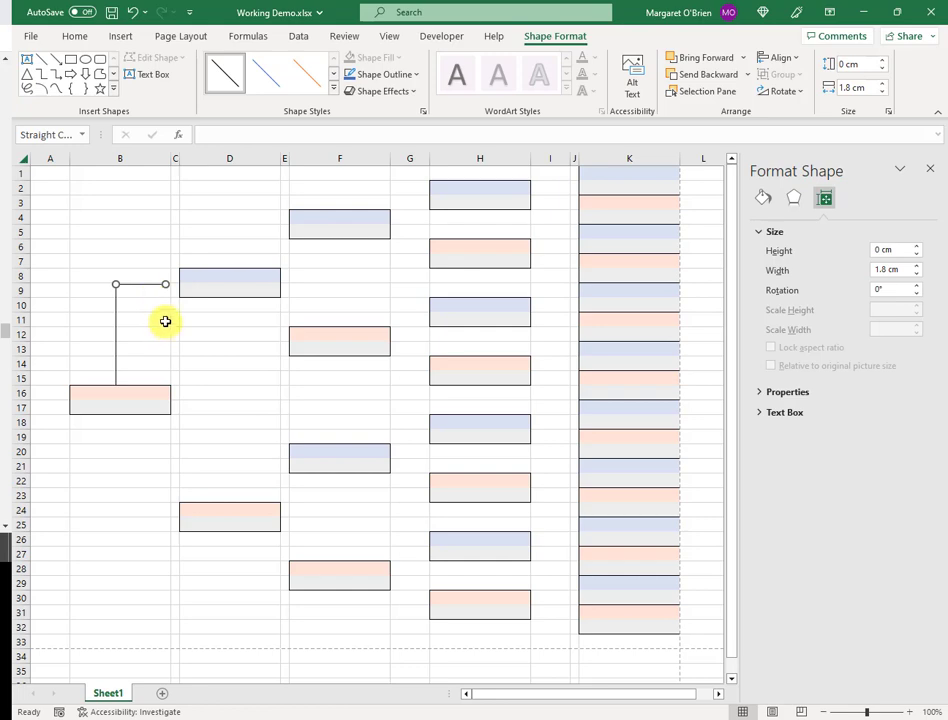
{"action": "left_click", "coordinate": [205, 307]}
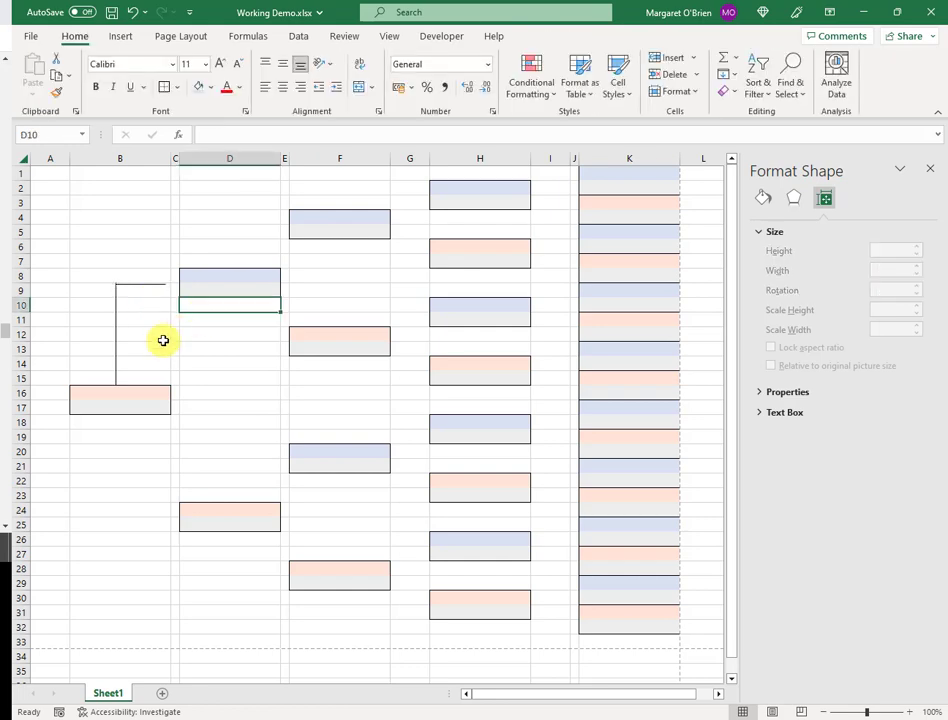
Widen the row-8 horizontal line from 1.8 cm to 2.3 cm so it reaches the D8 box
{"action": "left_click", "coordinate": [132, 285]}
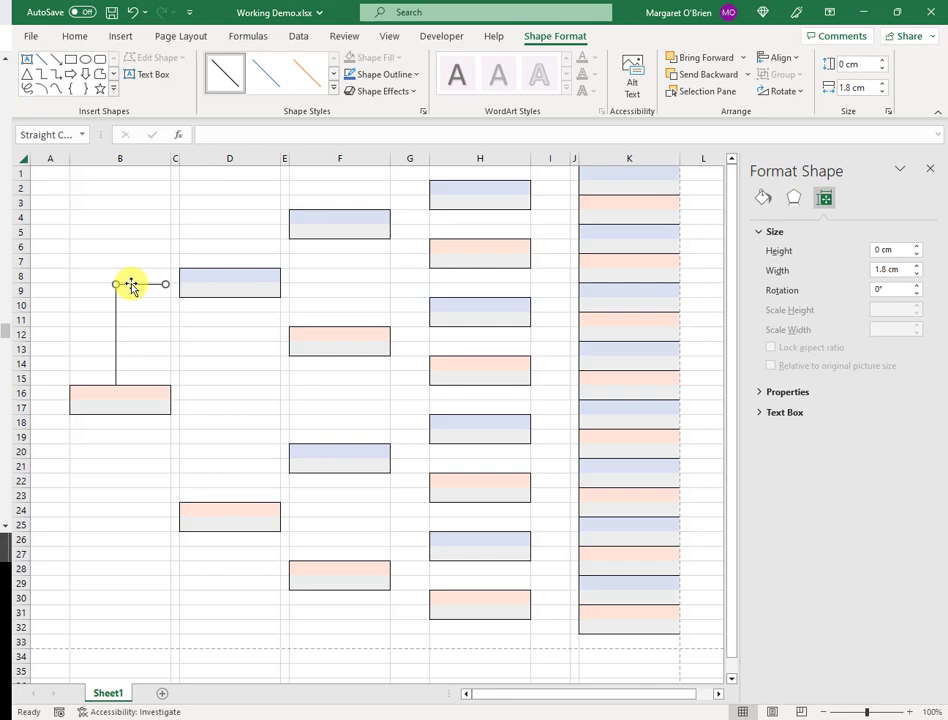
{"action": "left_click", "coordinate": [144, 314]}
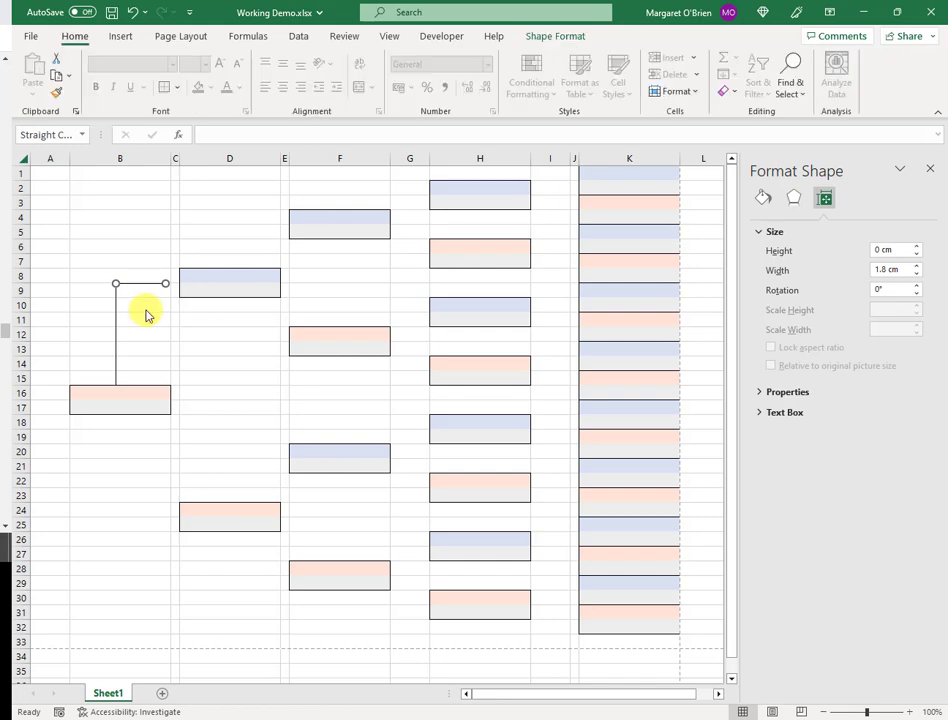
{"action": "left_click", "coordinate": [144, 285]}
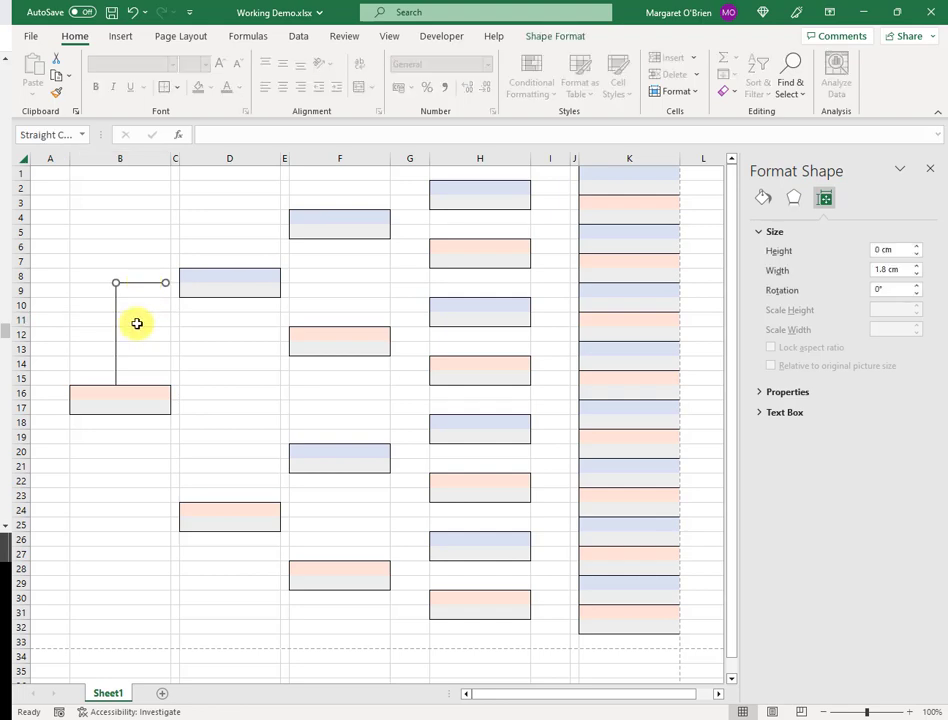
{"action": "left_click", "coordinate": [138, 332]}
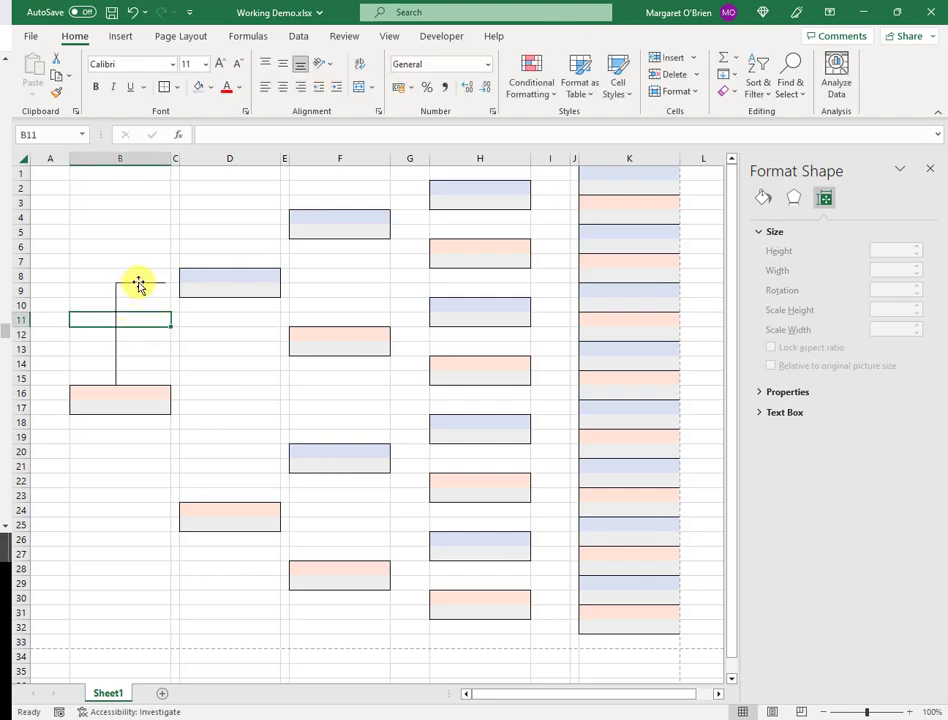
{"action": "left_click", "coordinate": [139, 284]}
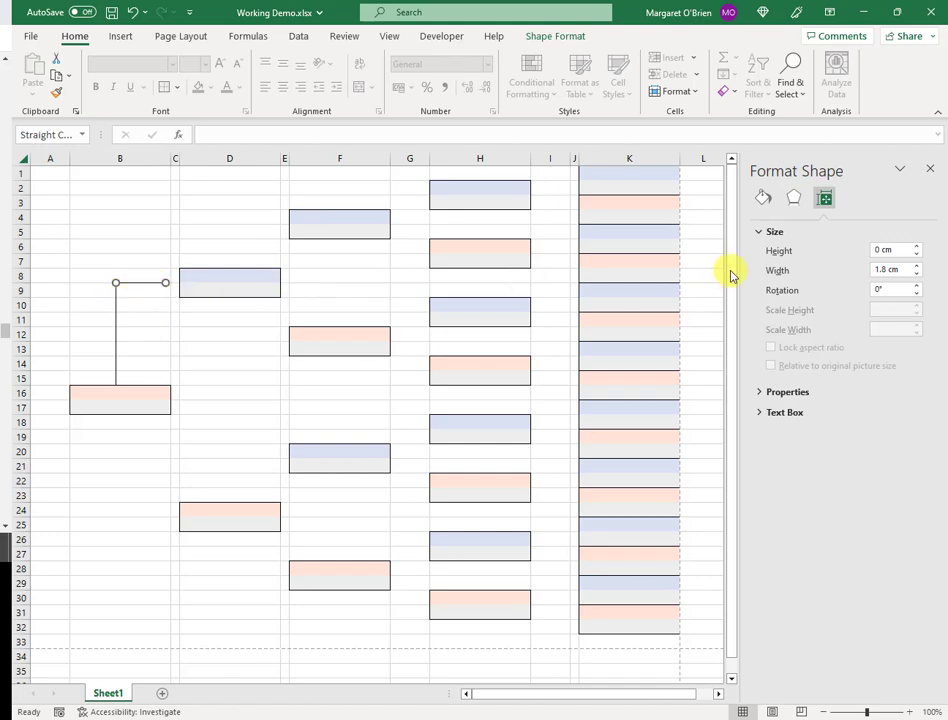
{"action": "left_click", "coordinate": [917, 266]}
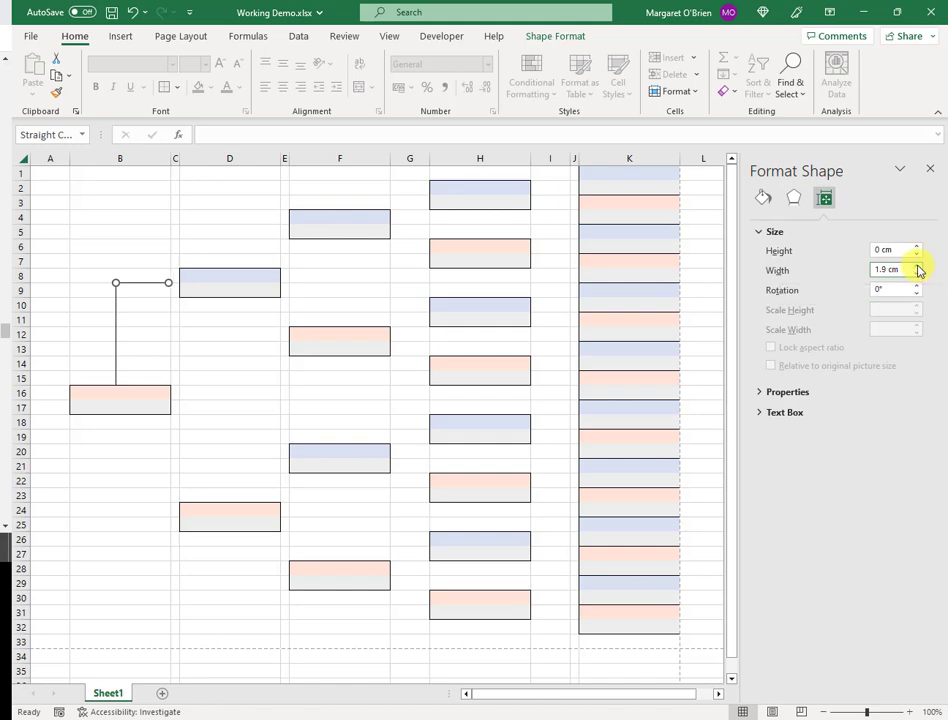
{"action": "left_click", "coordinate": [917, 266]}
{"action": "left_click", "coordinate": [917, 266]}
{"action": "left_click", "coordinate": [917, 266]}
{"action": "left_click", "coordinate": [917, 266]}
{"action": "left_click", "coordinate": [231, 350]}
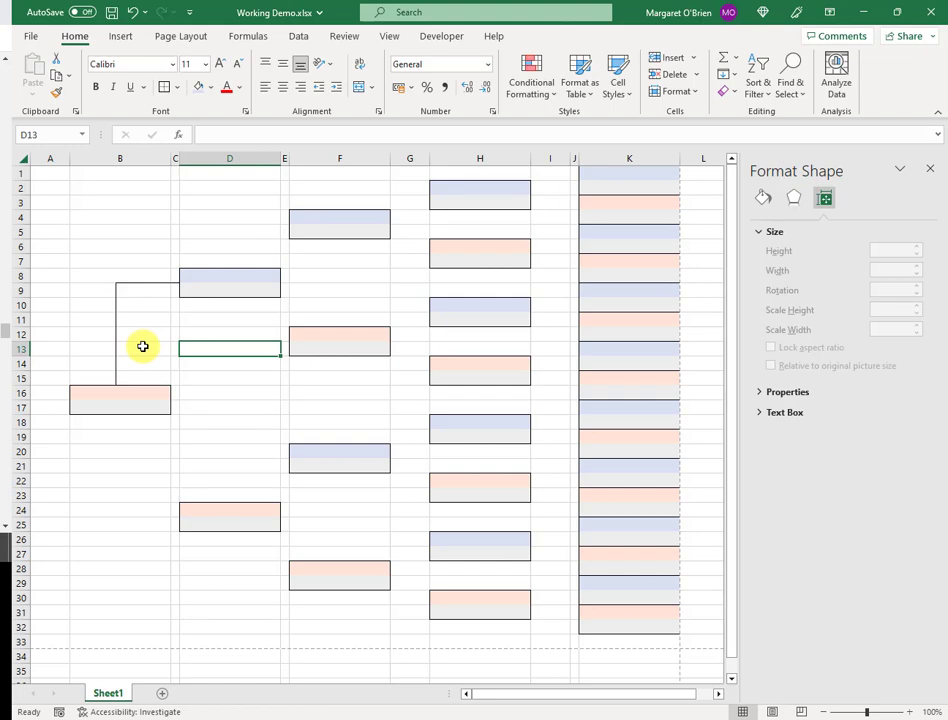
Copy the vertical connector below the B16 box and align it to the box's bottom
{"action": "left_click", "coordinate": [116, 340]}
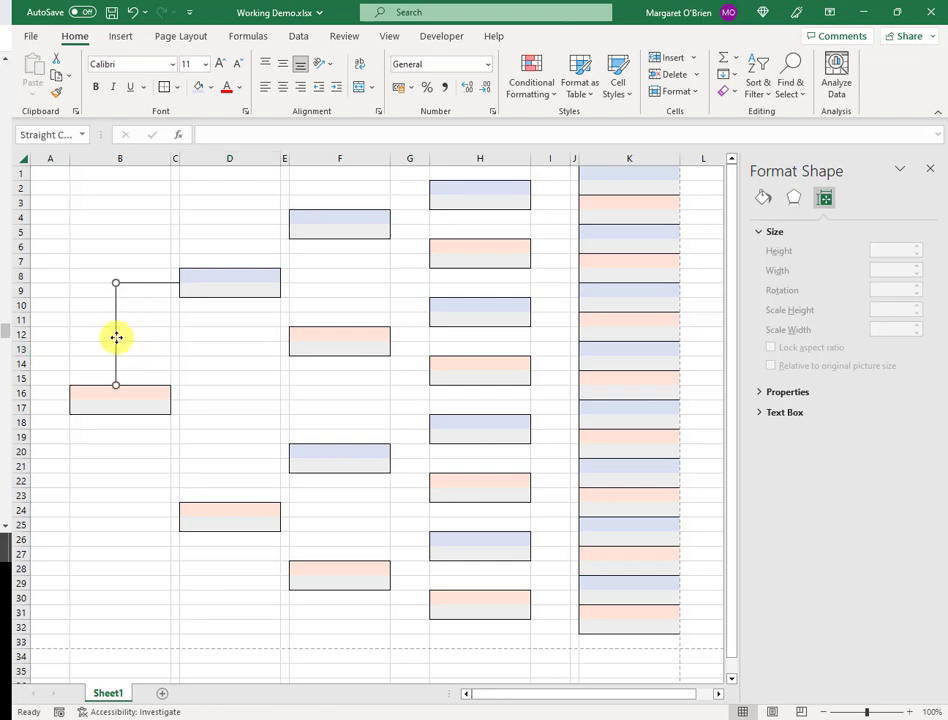
{"action": "key", "text": "ctrl+c"}
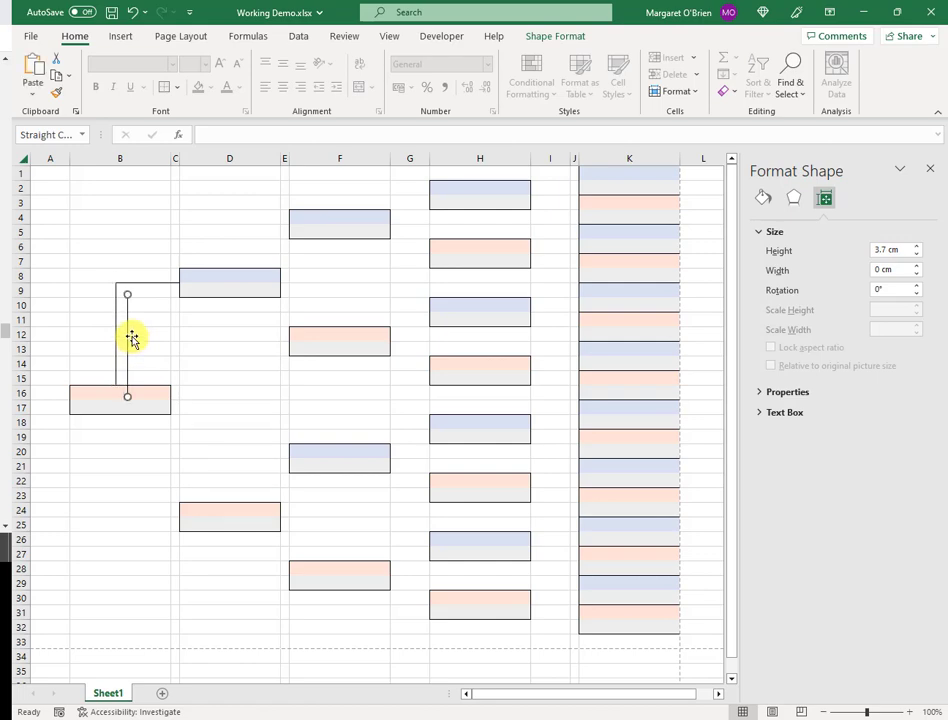
{"action": "left_click_drag", "start_coordinate": [129, 332], "coordinate": [115, 460]}
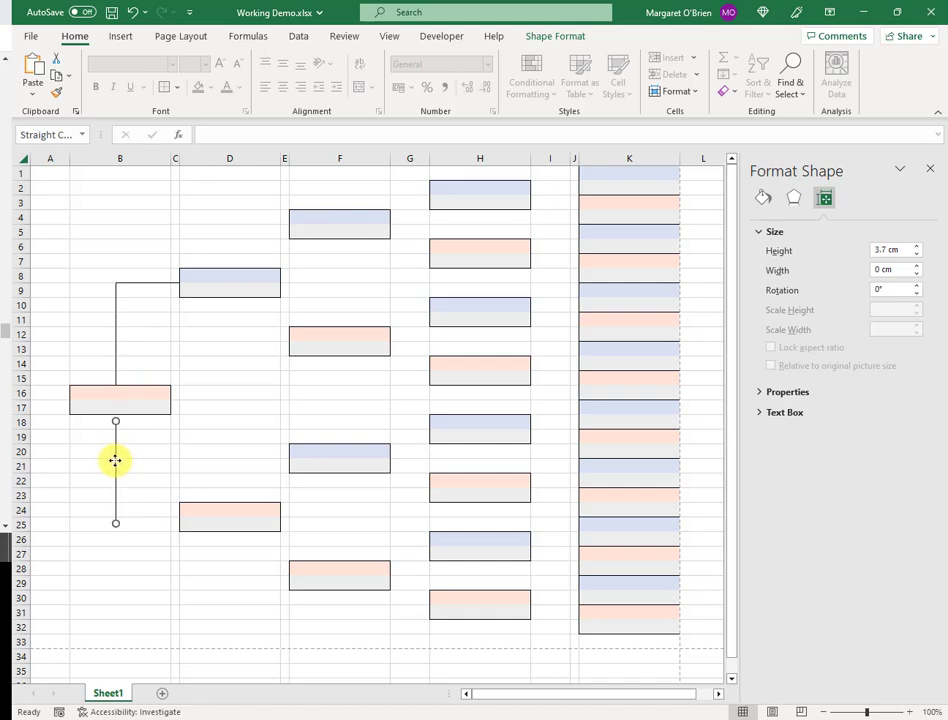
{"action": "key", "text": "Up"}
{"action": "key", "text": "Up"}
{"action": "key", "text": "Up"}
{"action": "key", "text": "Up"}
{"action": "key", "text": "Up"}
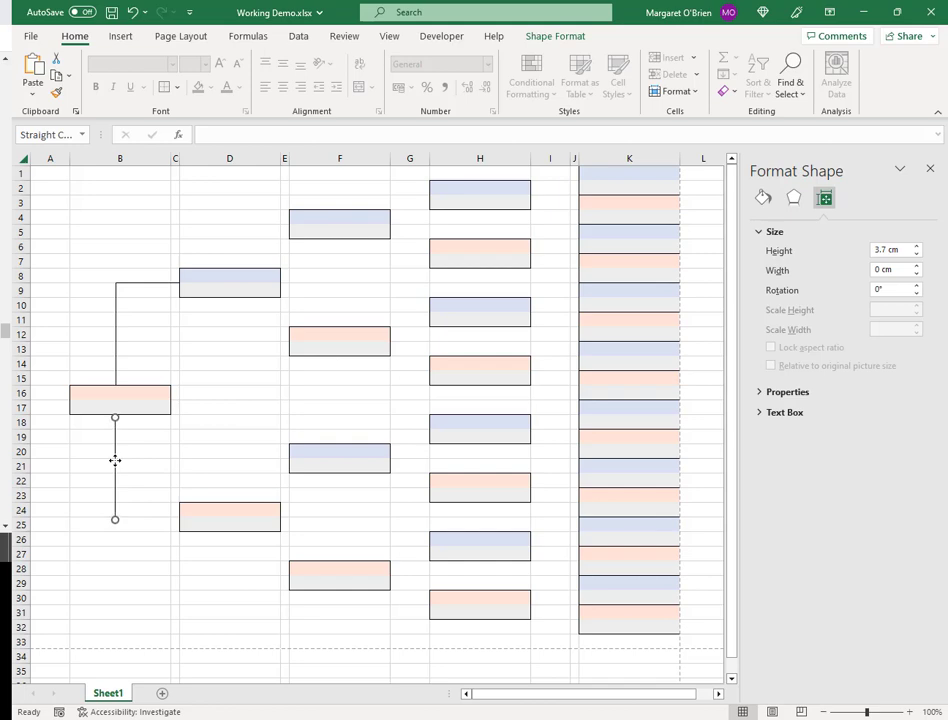
{"action": "left_click", "coordinate": [152, 455]}
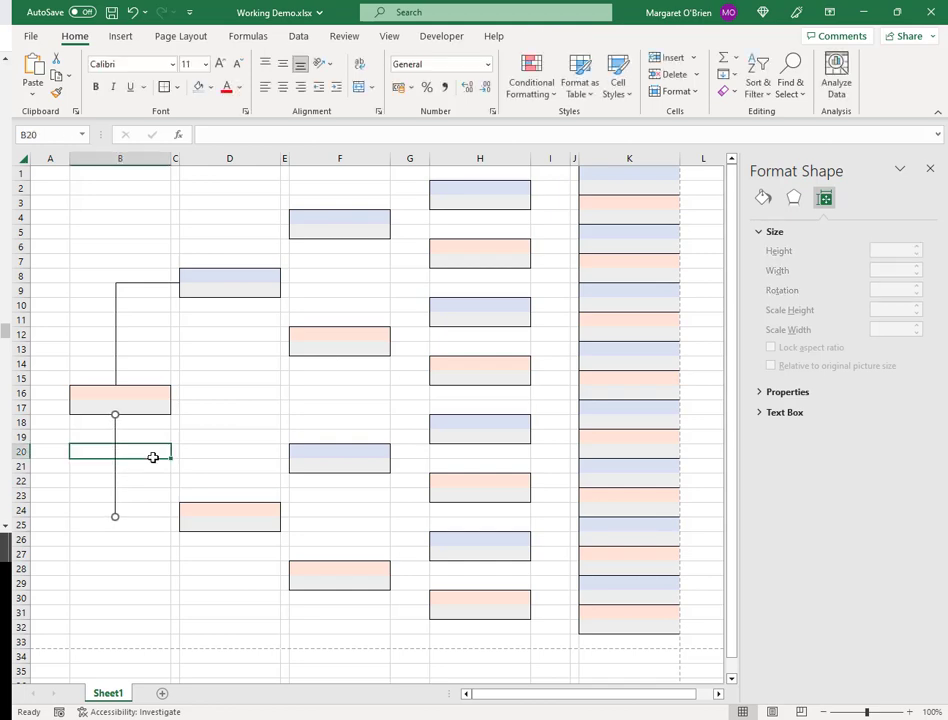
{"action": "left_click", "coordinate": [115, 435]}
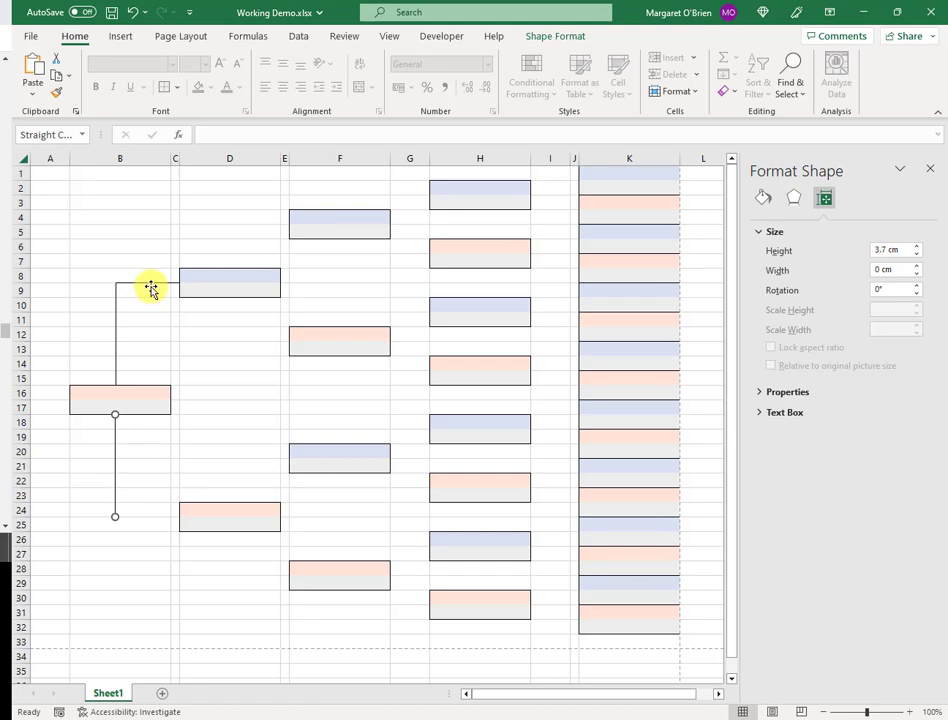
Copy the horizontal line down to row 24 and align the lower elbow's corner
{"action": "left_click", "coordinate": [150, 284]}
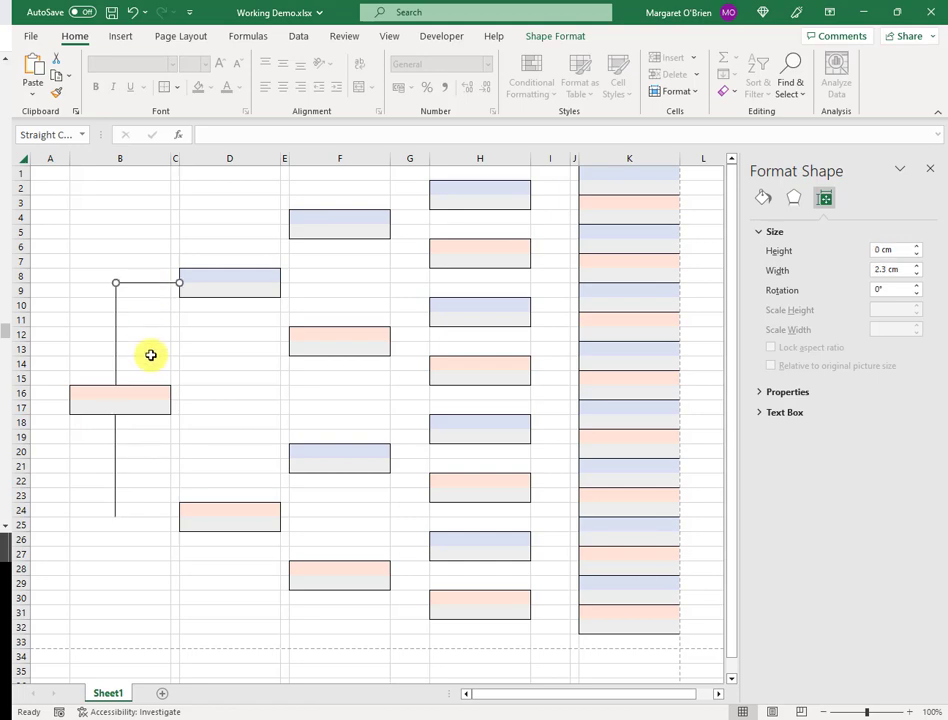
{"action": "left_click_drag", "start_coordinate": [155, 284], "coordinate": [148, 525]}
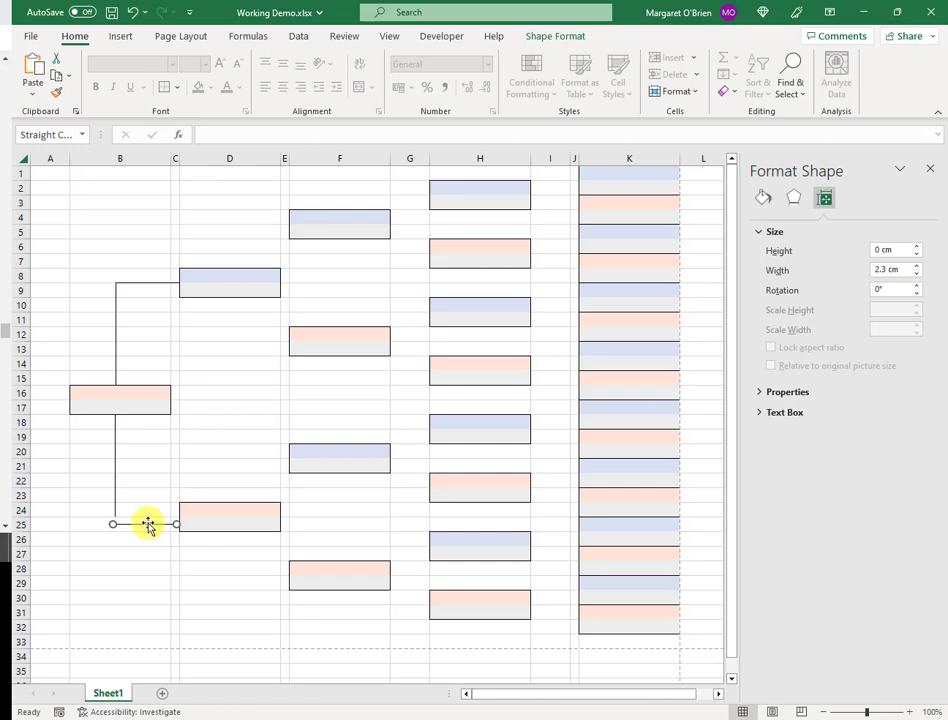
{"action": "key", "text": "Up"}
{"action": "key", "text": "Up"}
{"action": "key", "text": "Up"}
{"action": "key", "text": "Up"}
{"action": "key", "text": "Up"}
{"action": "key", "text": "Escape"}
{"action": "left_click", "coordinate": [115, 474]}
{"action": "key", "text": "Right"}
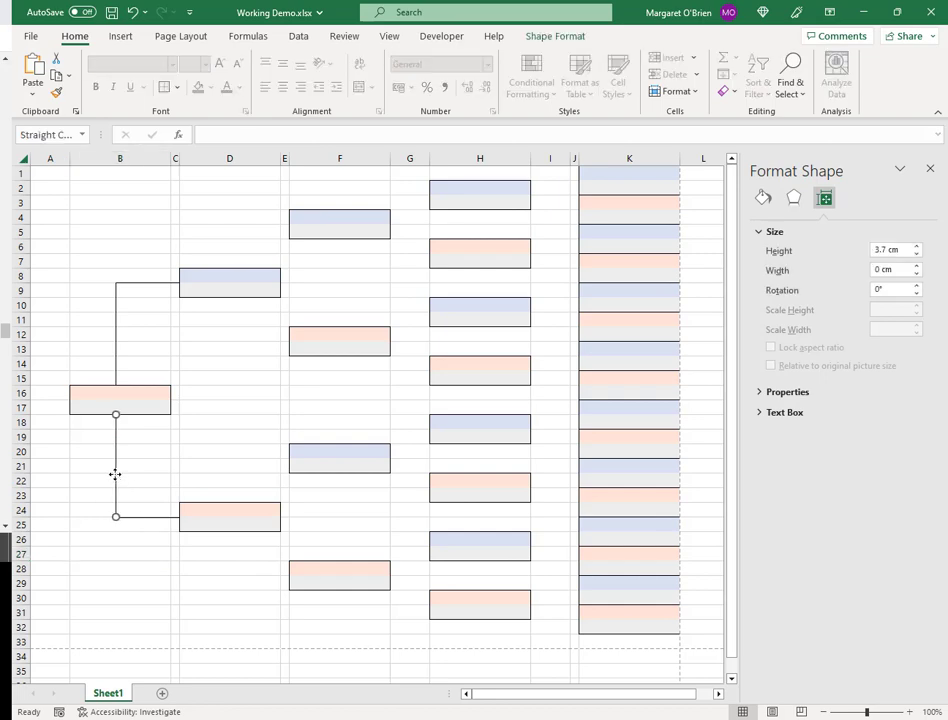
{"action": "left_click", "coordinate": [130, 568]}
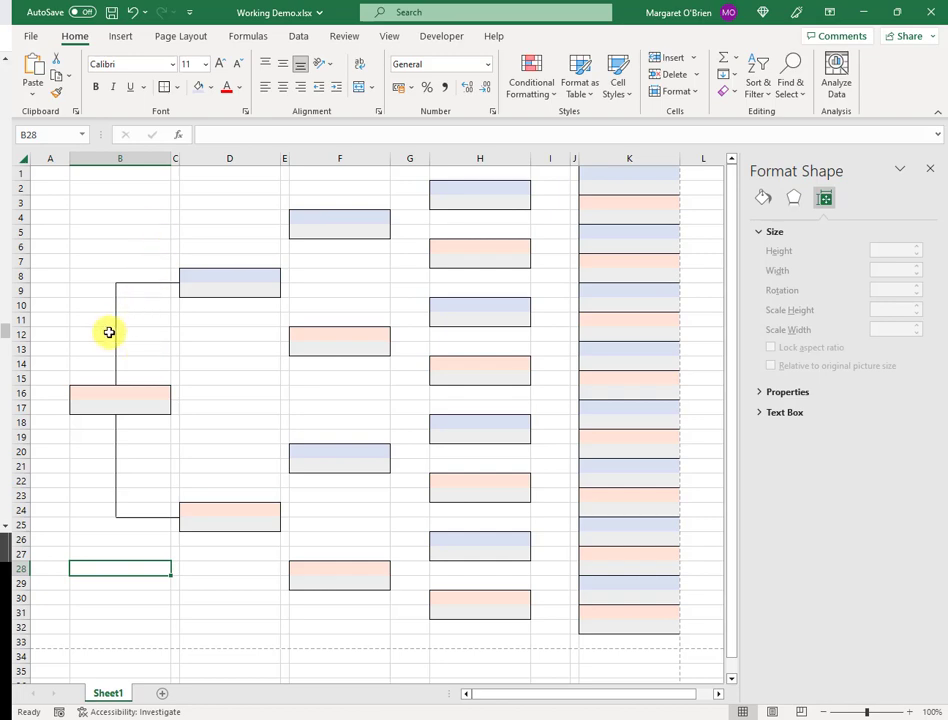
Copy the vertical line above the D8 box and enter 'Longfirstname Longlastname' in D8
{"action": "left_click", "coordinate": [116, 335]}
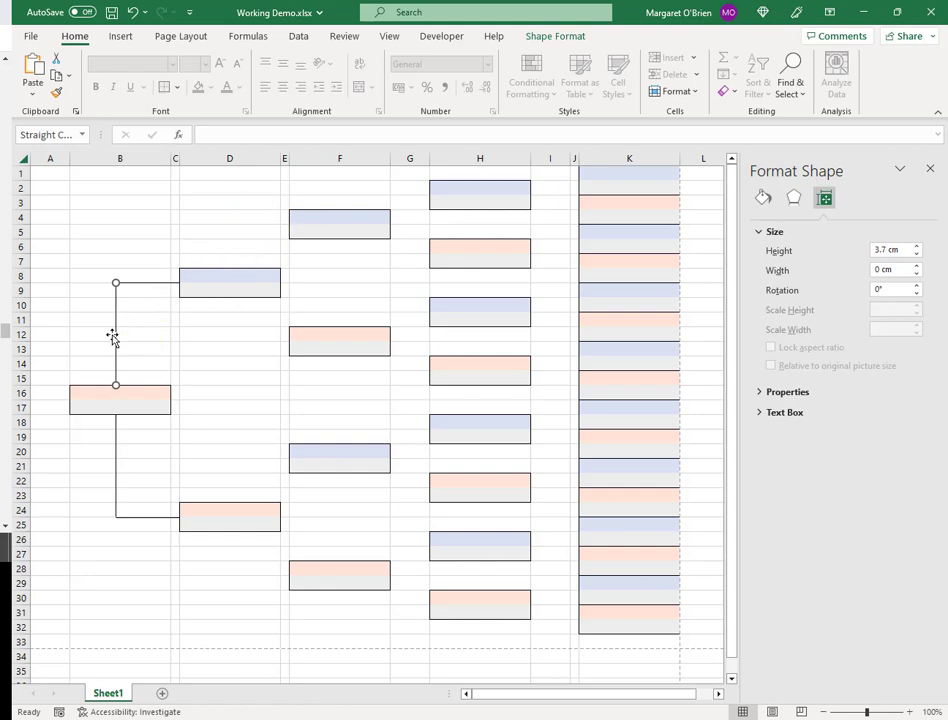
{"action": "left_click_drag", "start_coordinate": [114, 334], "coordinate": [229, 248]}
{"action": "left_click", "coordinate": [235, 271]}
{"action": "type", "text": "Longfirstname Longlastname"}
{"action": "key", "text": "Tab"}
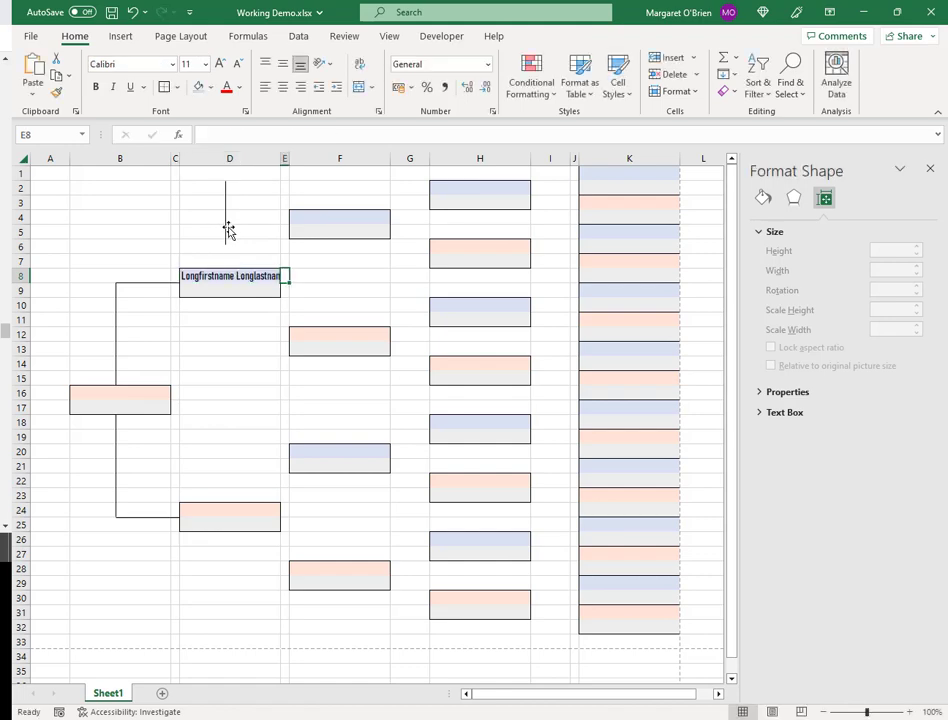
Nudge the column-D vertical line down until it meets the D8 name box
{"action": "left_click", "coordinate": [226, 230]}
{"action": "key", "text": "Right"}
{"action": "key", "text": "Down"}
{"action": "key", "text": "Down"}
{"action": "key", "text": "Down"}
{"action": "key", "text": "Down"}
{"action": "key", "text": "Left"}
{"action": "key", "text": "Down"}
{"action": "key", "text": "Down"}
{"action": "key", "text": "Down"}
{"action": "key", "text": "Down"}
{"action": "key", "text": "Down"}
{"action": "left_click", "coordinate": [226, 238]}
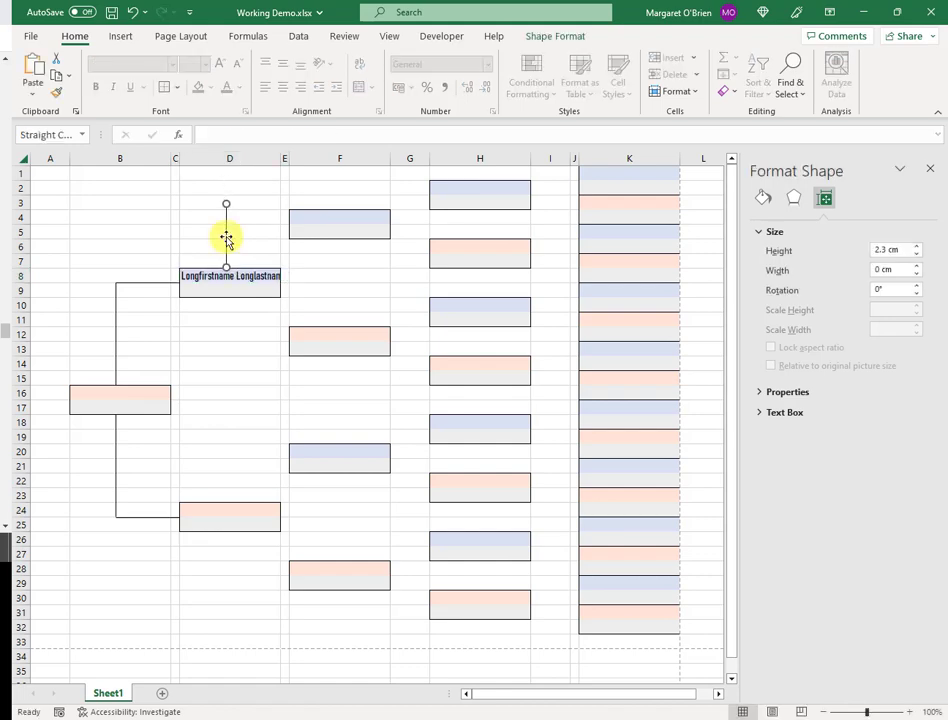
{"action": "key", "text": "Down"}
{"action": "key", "text": "Down"}
{"action": "key", "text": "Down"}
{"action": "key", "text": "Down"}
{"action": "key", "text": "Down"}
{"action": "key", "text": "Down"}
{"action": "key", "text": "Down"}
{"action": "key", "text": "Down"}
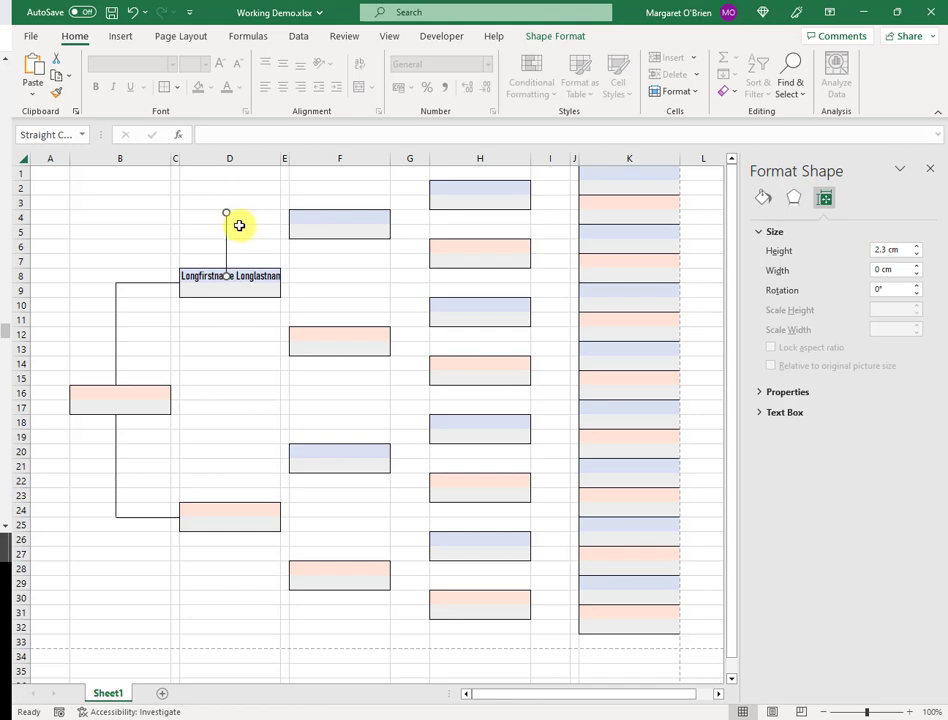
{"action": "key", "text": "Down"}
{"action": "key", "text": "Down"}
{"action": "key", "text": "Down"}
{"action": "key", "text": "Down"}
{"action": "key", "text": "Down"}
{"action": "key", "text": "Down"}
{"action": "key", "text": "Down"}
{"action": "key", "text": "Down"}
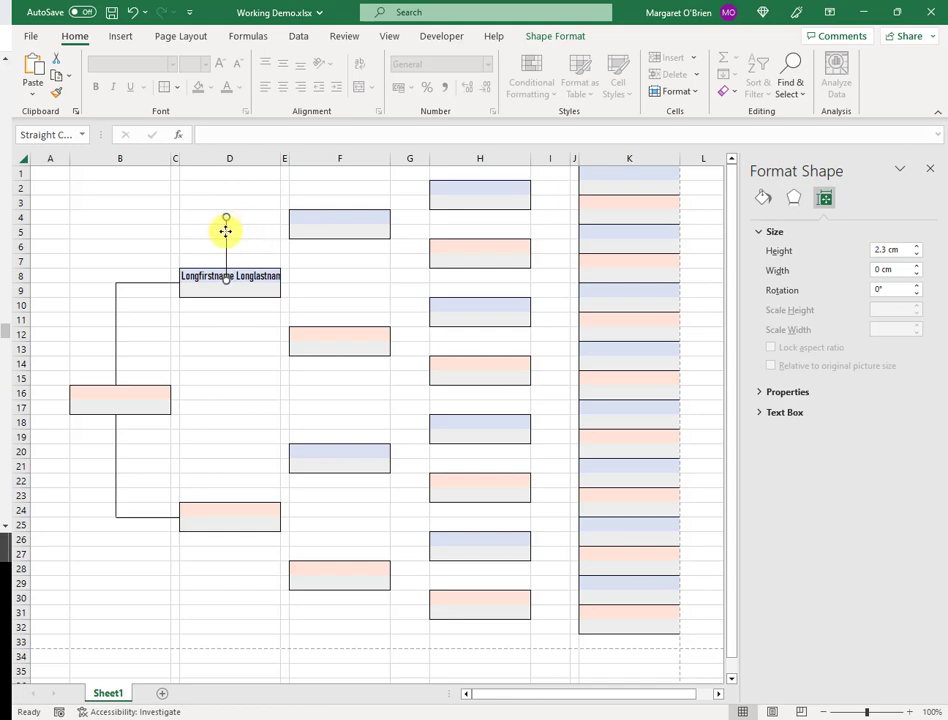
{"action": "key", "text": "Down"}
{"action": "key", "text": "Down"}
{"action": "key", "text": "Down"}
{"action": "key", "text": "Down"}
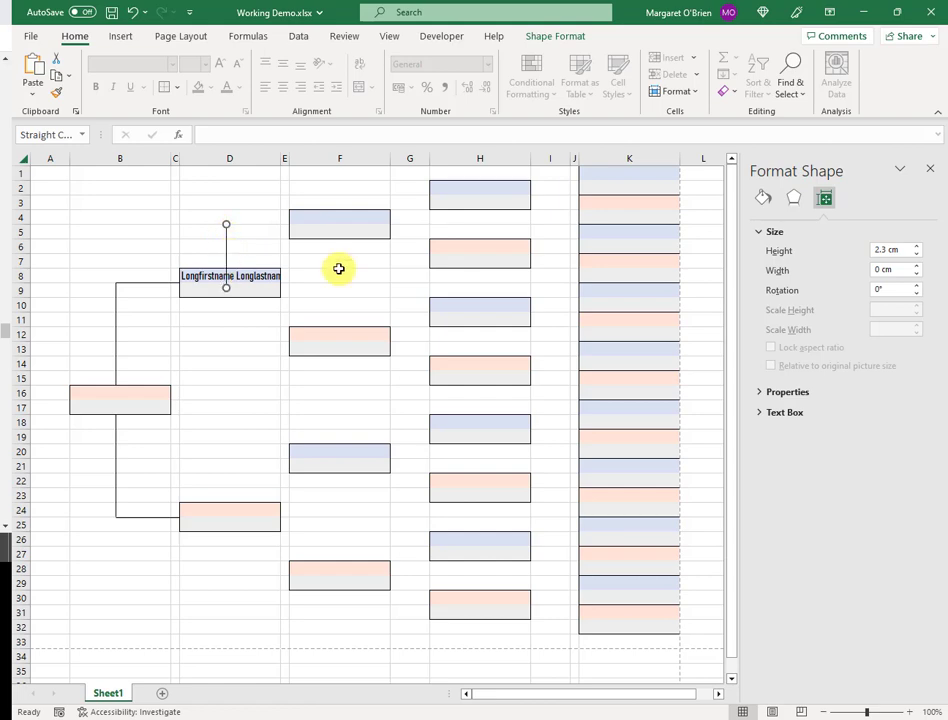
Shorten the column-D line to 1.6 cm and add a horizontal line across to the F4 box
{"action": "left_click", "coordinate": [917, 255]}
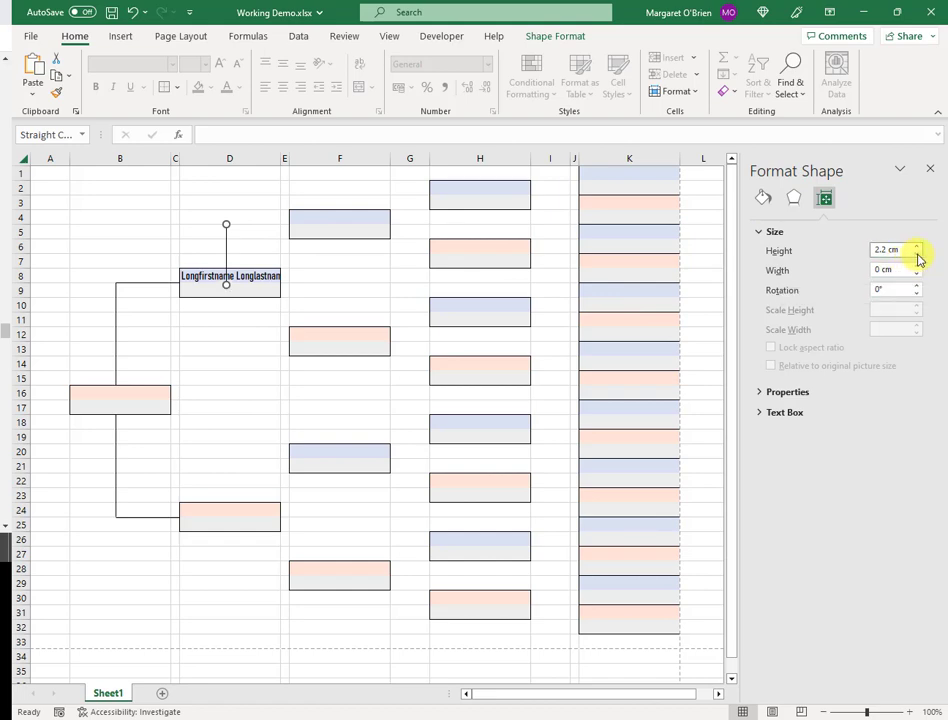
{"action": "left_click", "coordinate": [918, 259]}
{"action": "left_click", "coordinate": [918, 259]}
{"action": "left_click", "coordinate": [918, 259]}
{"action": "left_click", "coordinate": [918, 259]}
{"action": "left_click", "coordinate": [918, 259]}
{"action": "left_click", "coordinate": [918, 259]}
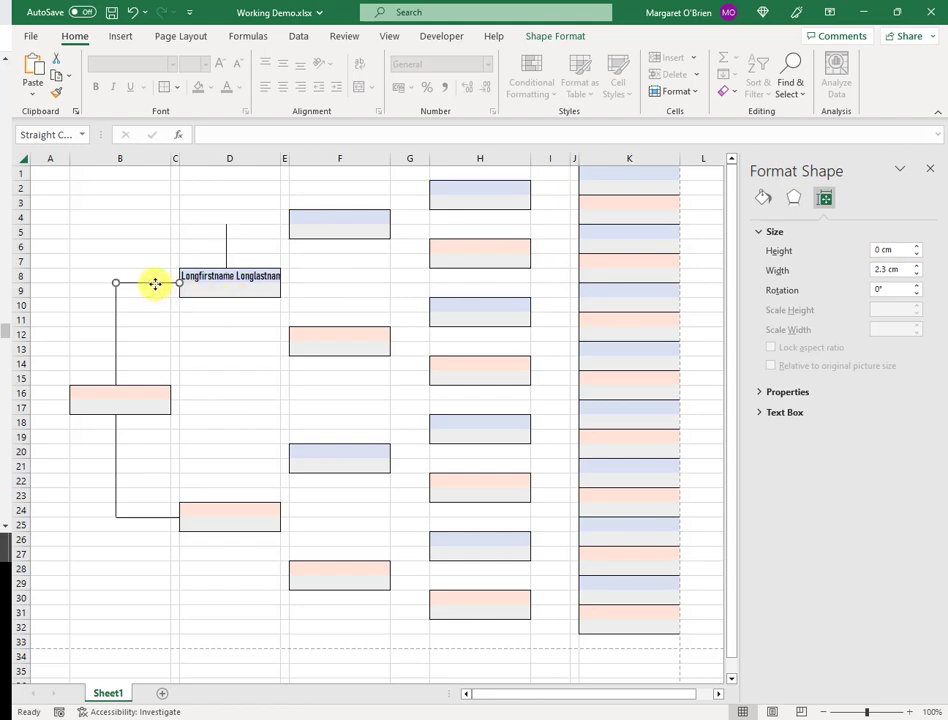
{"action": "left_click_drag", "start_coordinate": [155, 284], "coordinate": [257, 227]}
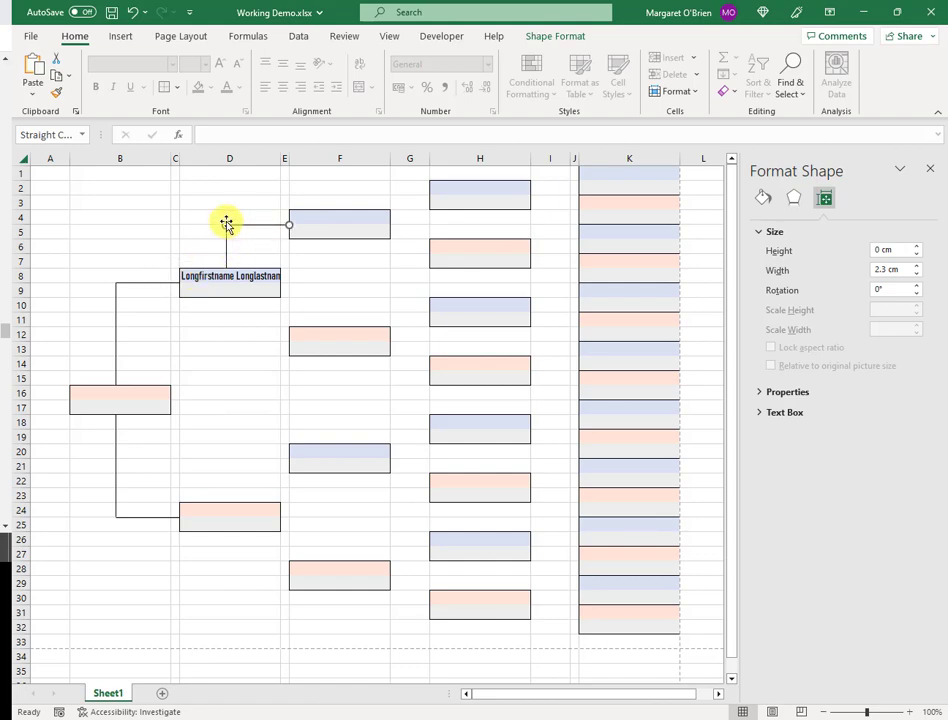
{"action": "left_click", "coordinate": [236, 334]}
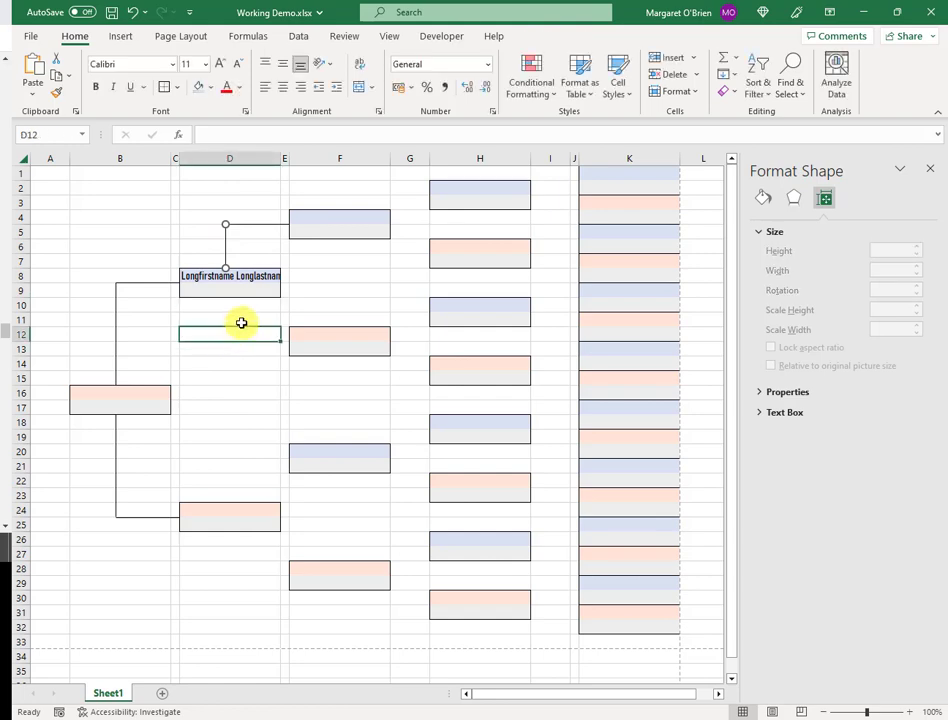
Copy the connector range D4:E7 and paste it at D20 to link the D24 box to F20
{"action": "left_click", "coordinate": [239, 216]}
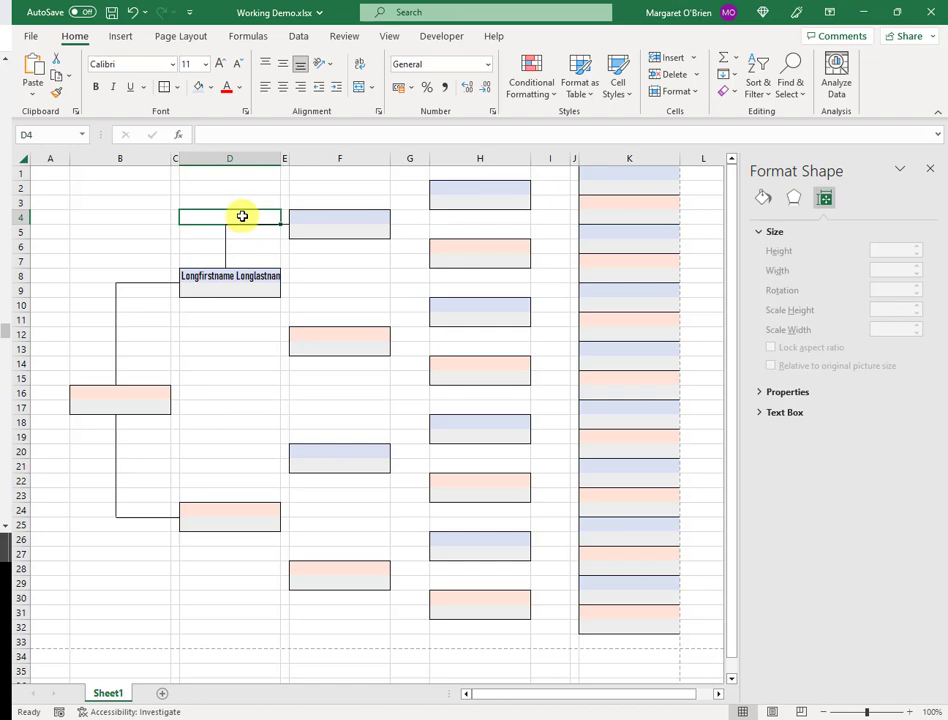
{"action": "key", "text": "shift+Right"}
{"action": "key", "text": "shift+Down"}
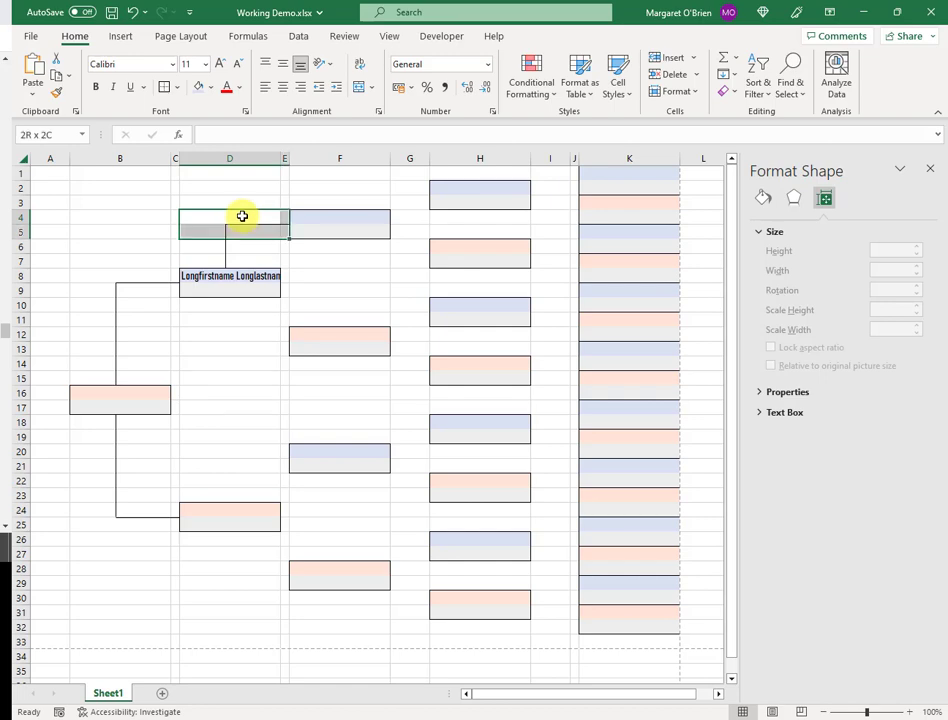
{"action": "key", "text": "shift+Down"}
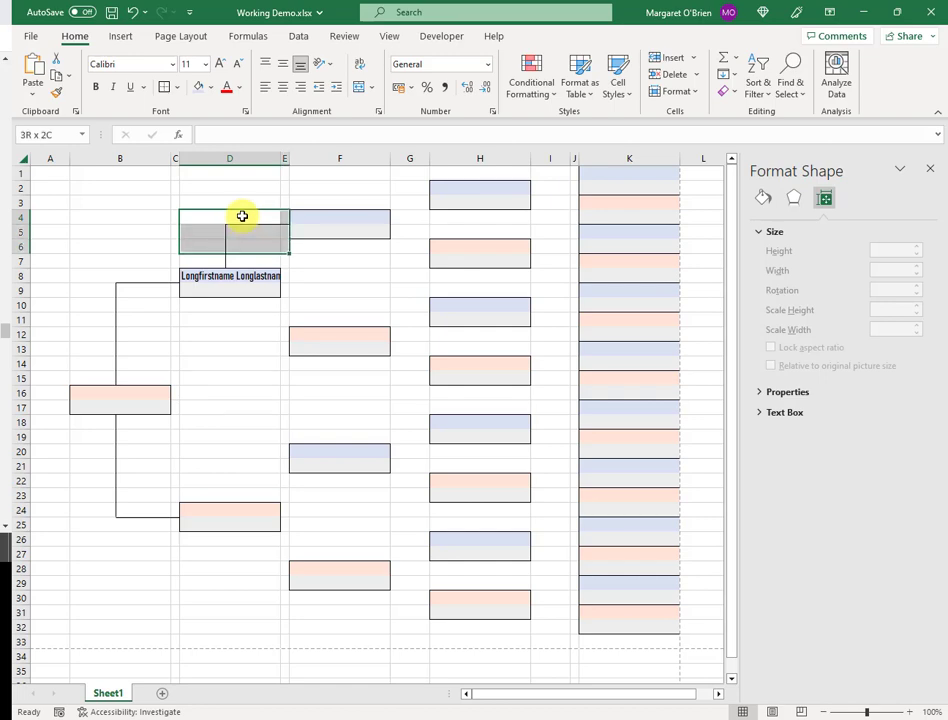
{"action": "key", "text": "shift+Down"}
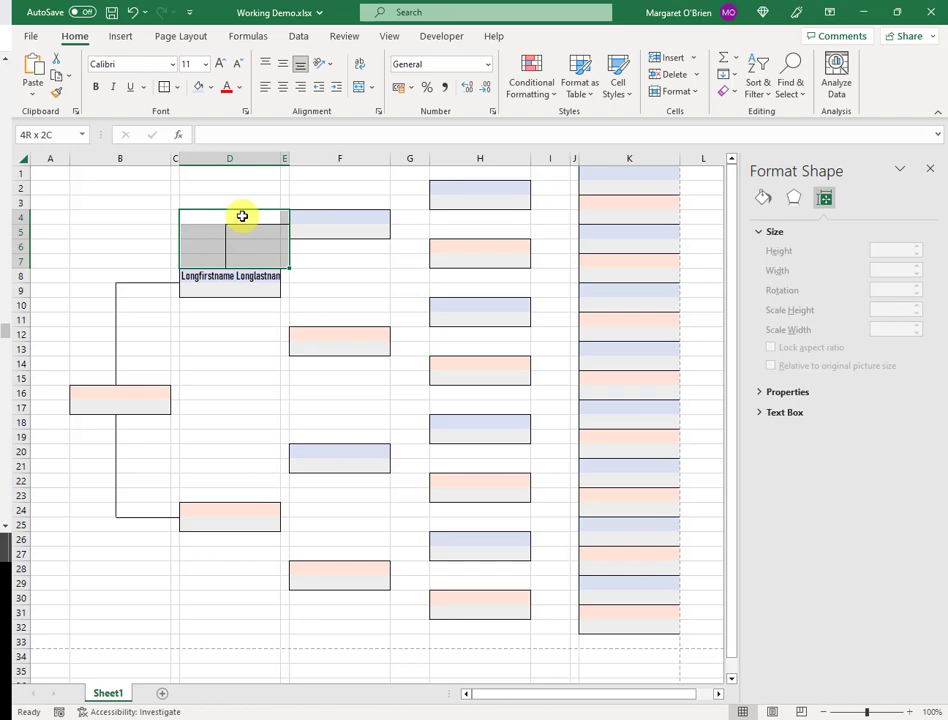
{"action": "key", "text": "ctrl+c"}
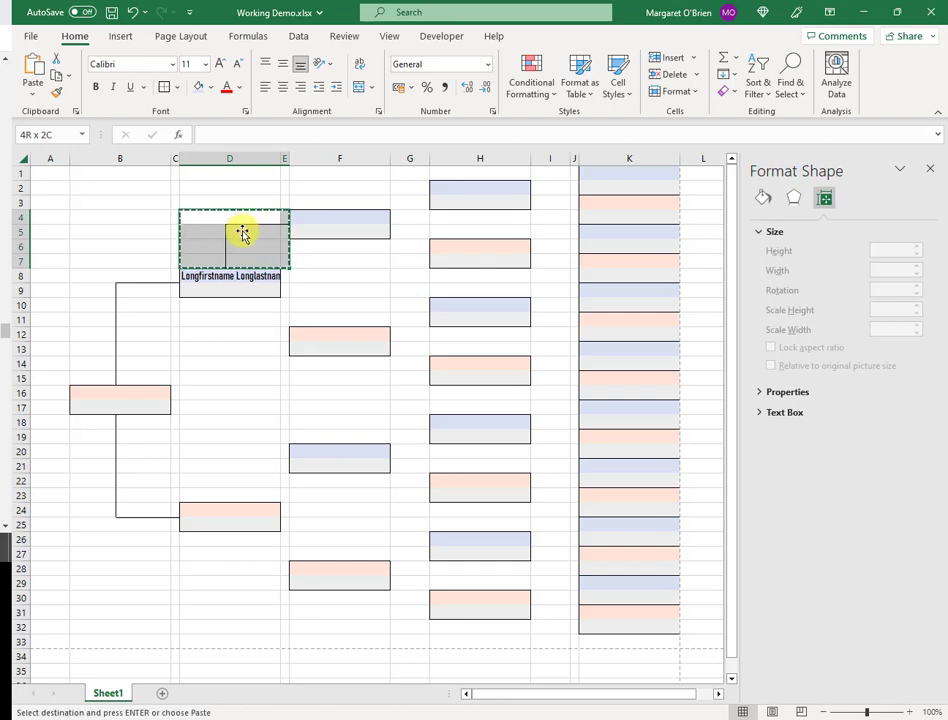
{"action": "left_click", "coordinate": [254, 453]}
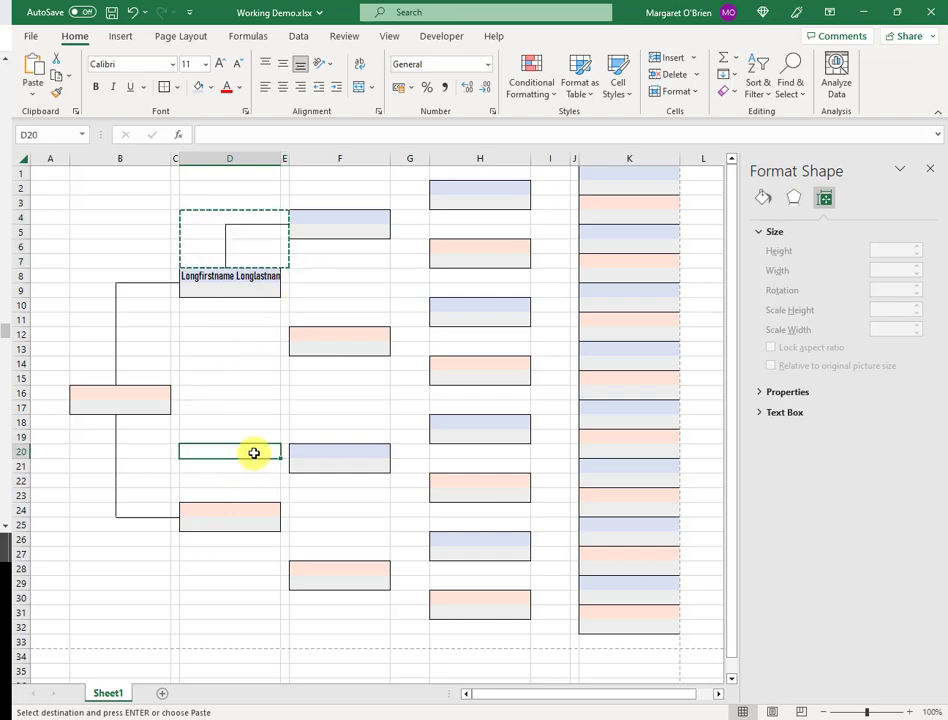
{"action": "key", "text": "ctrl+v"}
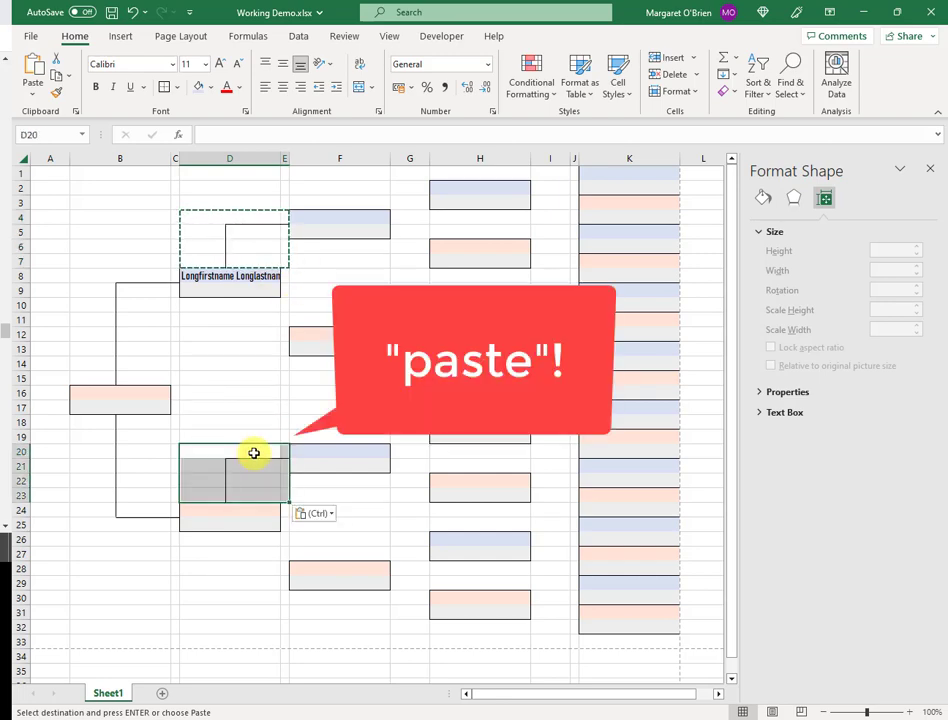
{"action": "left_click", "coordinate": [253, 589]}
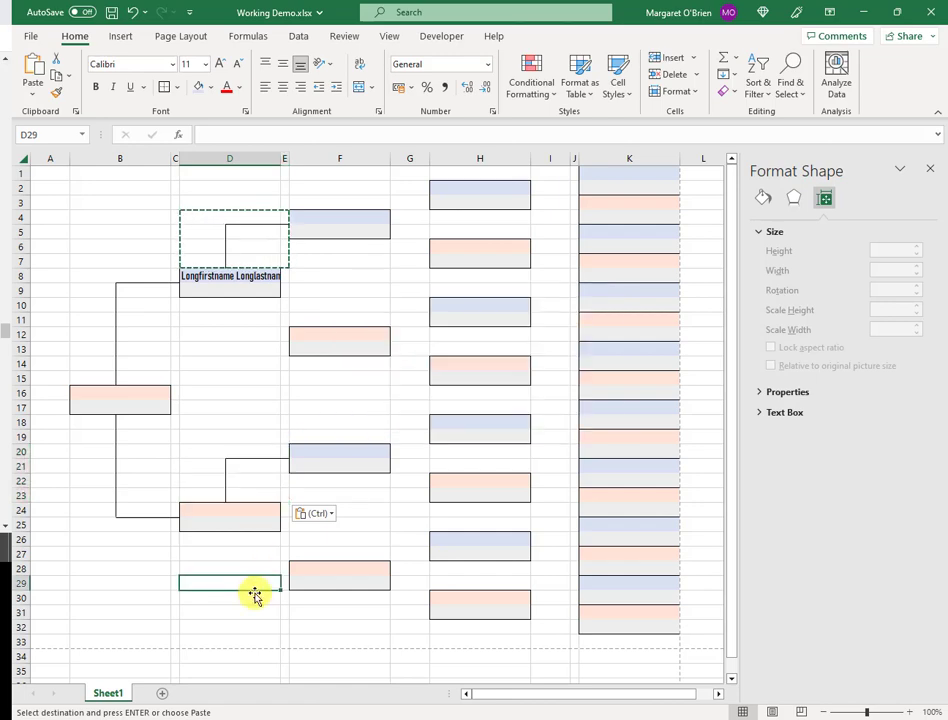
{"action": "left_click", "coordinate": [245, 310]}
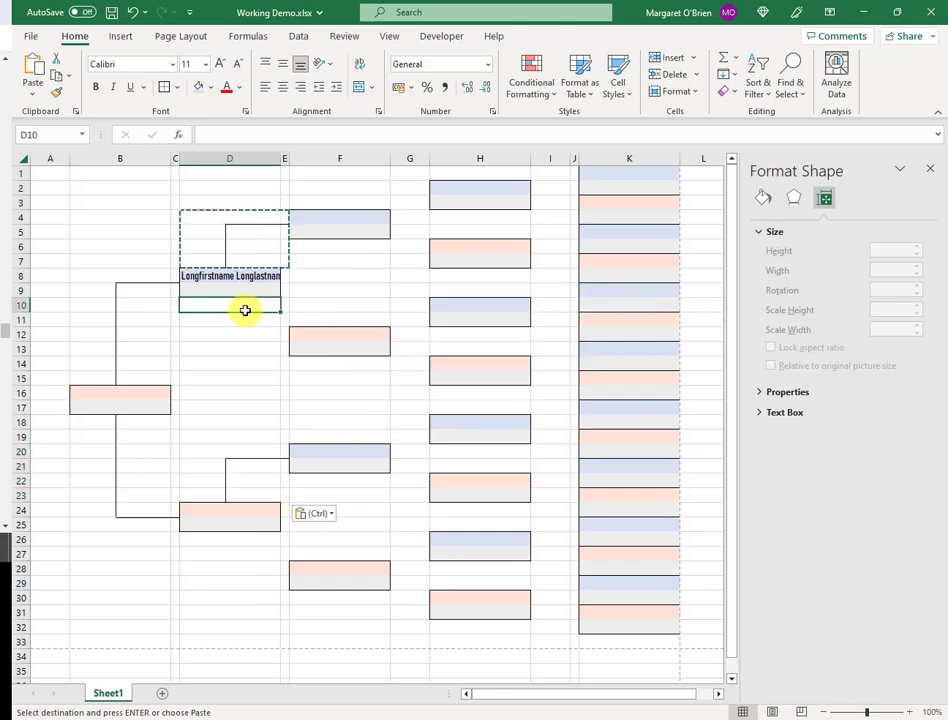
{"action": "key", "text": "Escape"}
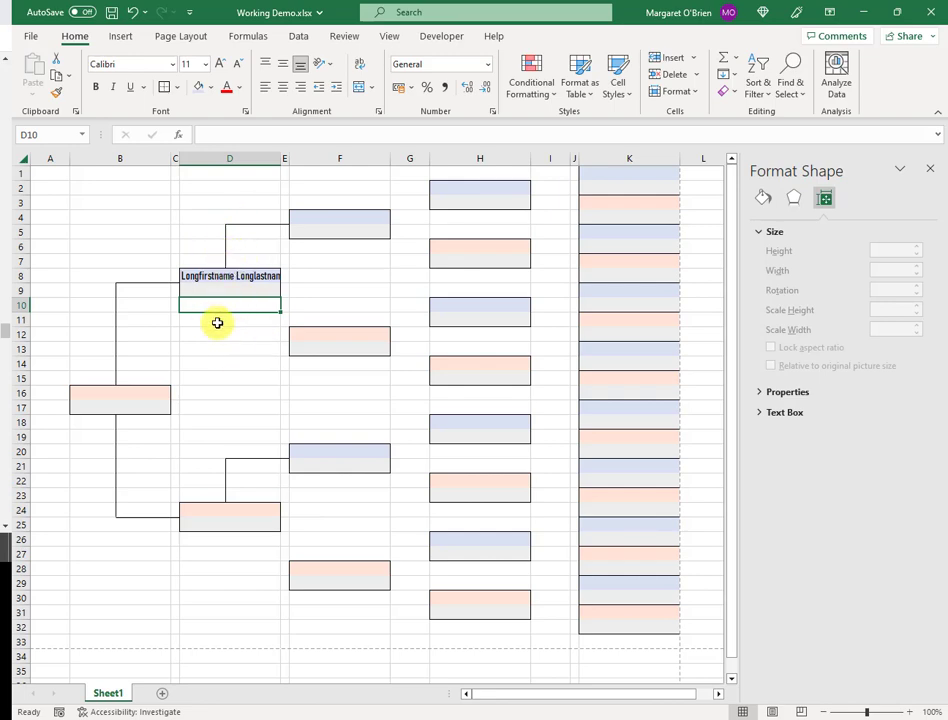
Ctrl-drag copies of the vertical and horizontal lines below D8 to link it down to the orange F12 box
{"action": "left_click", "coordinate": [226, 250]}
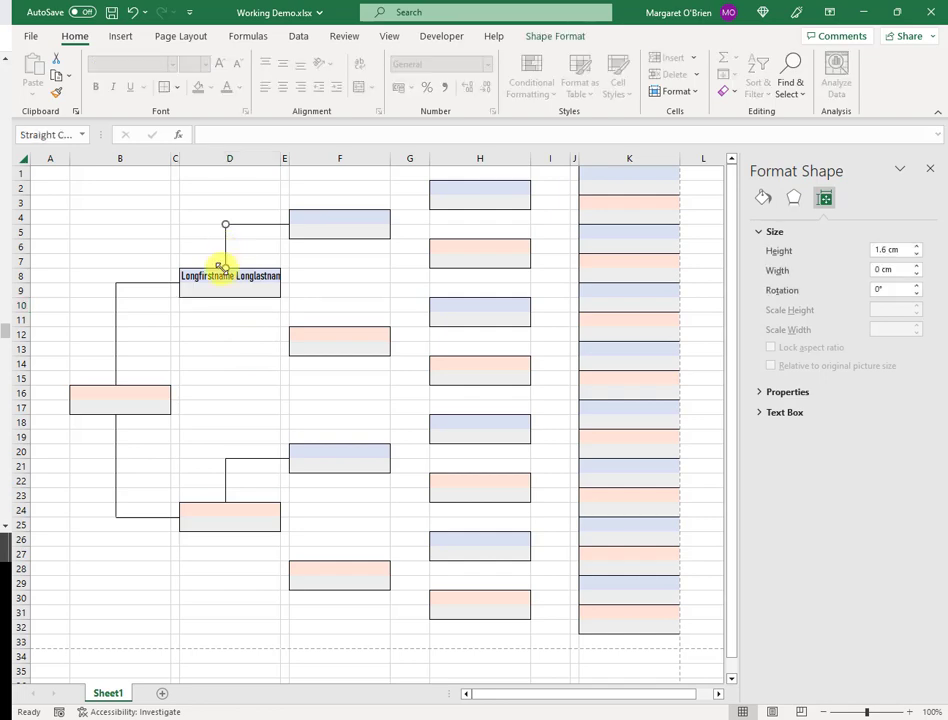
{"action": "left_click_drag", "start_coordinate": [220, 264], "coordinate": [229, 316]}
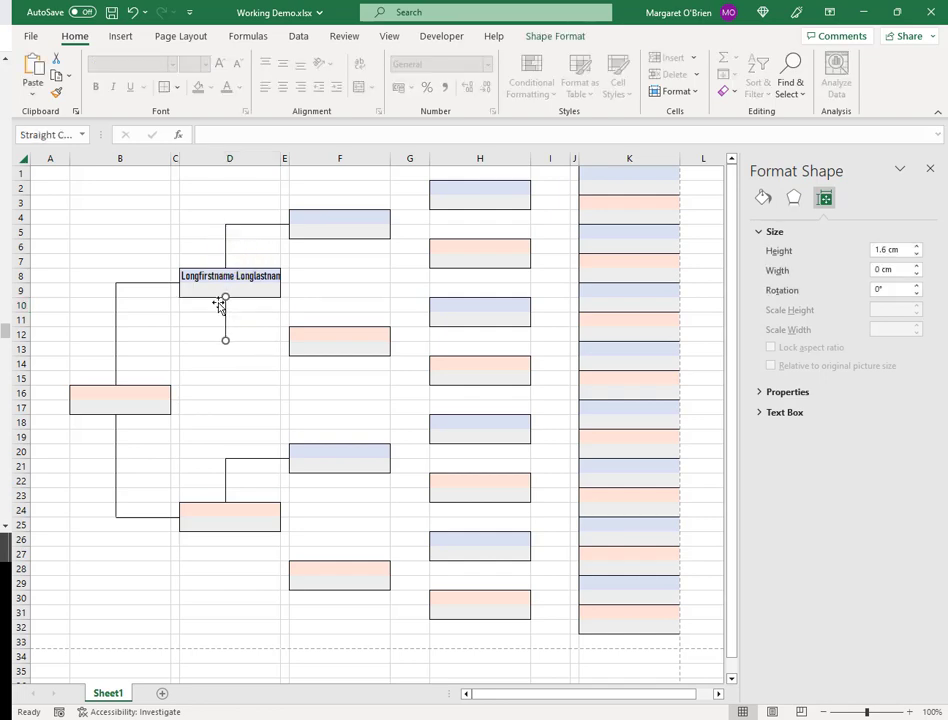
{"action": "left_click", "coordinate": [256, 226]}
{"action": "left_click_drag", "start_coordinate": [256, 226], "coordinate": [253, 341]}
{"action": "left_click", "coordinate": [251, 364]}
Copy the D10:E13 connector cells and paste them at D26 to link D24 down to F28
{"action": "left_click", "coordinate": [209, 307]}
{"action": "left_click_drag", "start_coordinate": [269, 311], "coordinate": [271, 351]}
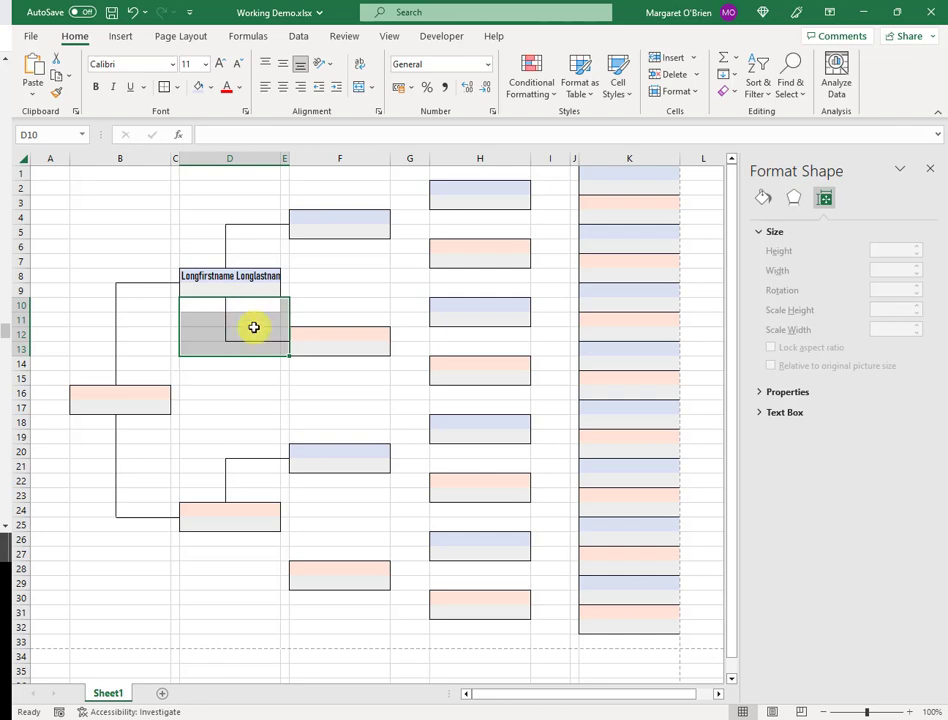
{"action": "key", "text": "ctrl+c"}
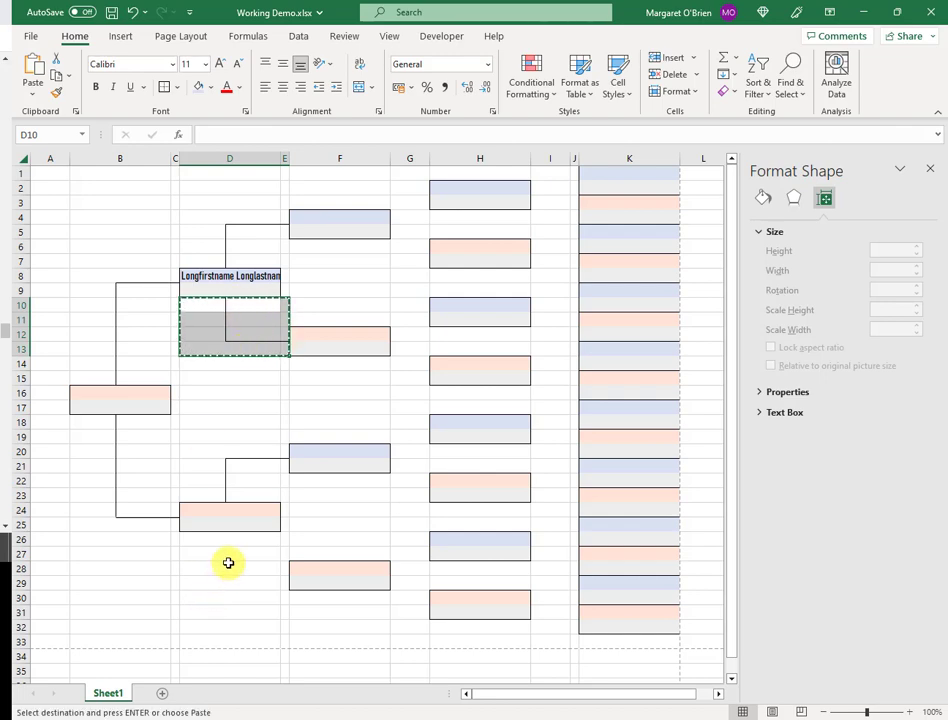
{"action": "left_click", "coordinate": [236, 540]}
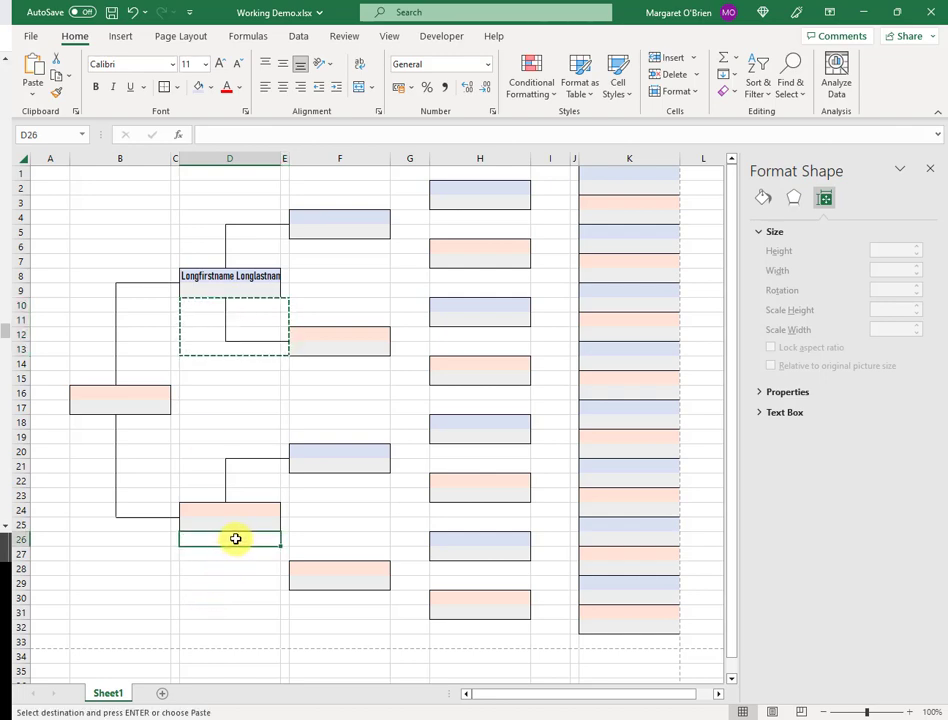
{"action": "key", "text": "ctrl+v"}
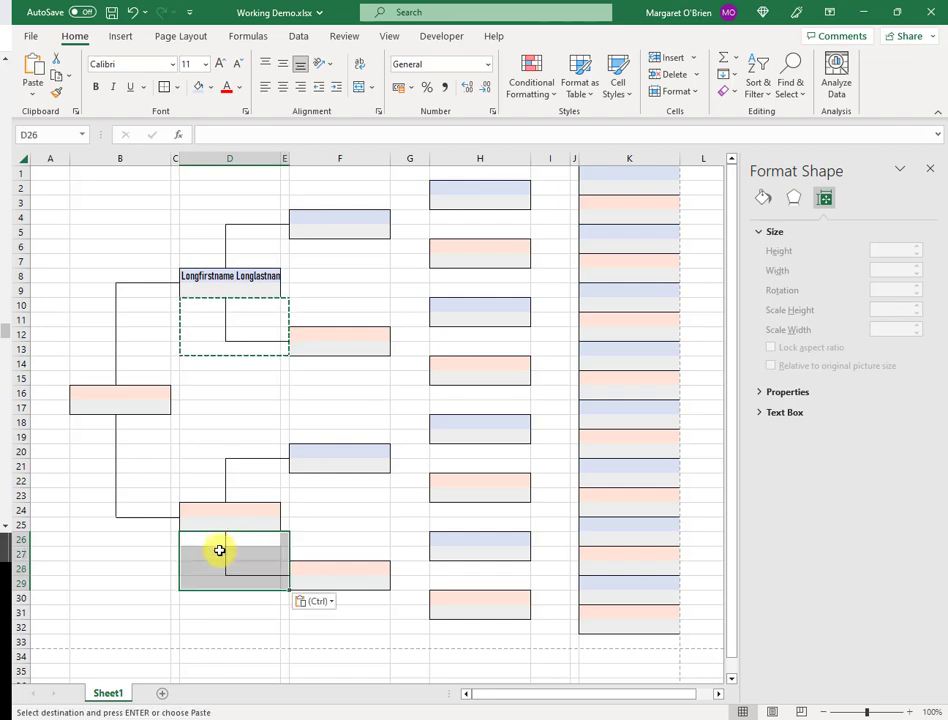
{"action": "left_click", "coordinate": [300, 656]}
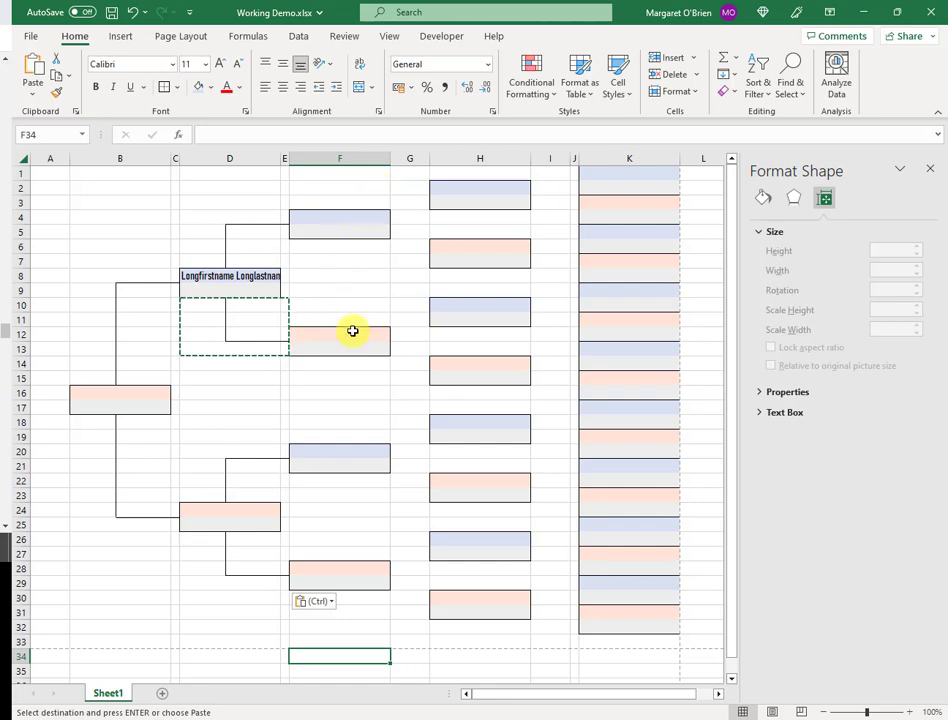
Add a 0.5 cm vertical stub above F4 and copy D8's placeholder name into the F4 box
{"action": "left_click", "coordinate": [226, 248]}
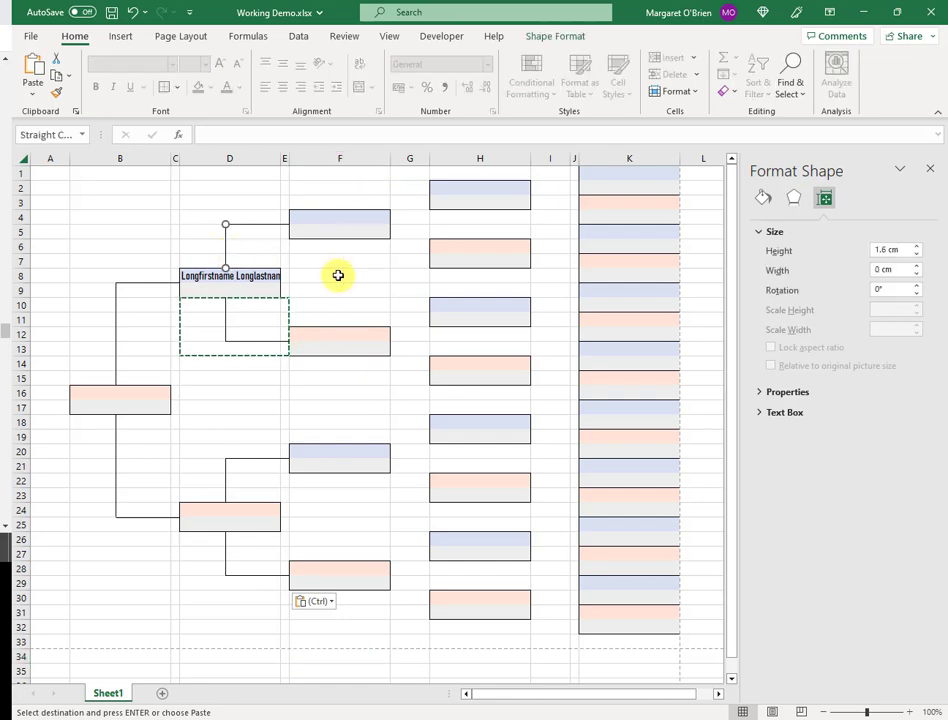
{"action": "key", "text": "ctrl+c"}
{"action": "key", "text": "ctrl+v"}
{"action": "left_click_drag", "start_coordinate": [237, 261], "coordinate": [337, 216]}
{"action": "left_click", "coordinate": [256, 275]}
{"action": "key", "text": "ctrl+c"}
{"action": "left_click", "coordinate": [322, 217]}
{"action": "key", "text": "ctrl+v"}
{"action": "left_click", "coordinate": [336, 193]}
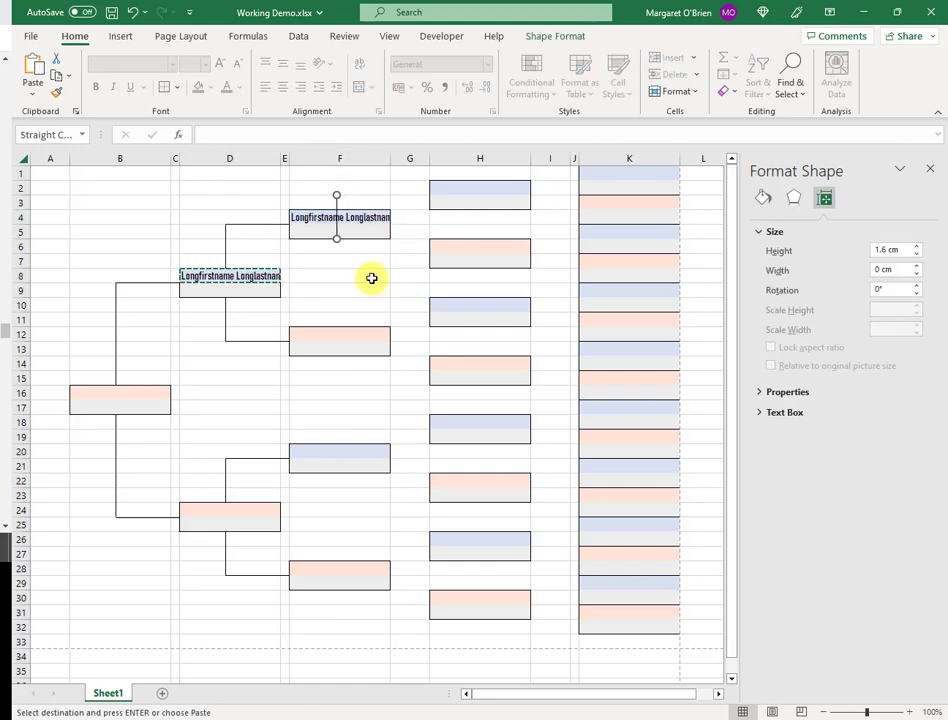
{"action": "left_click", "coordinate": [917, 255]}
Add a 2.5 cm horizontal line from the F4 stub across toward the H2 box
{"action": "left_click", "coordinate": [338, 204]}
{"action": "left_click", "coordinate": [256, 225]}
{"action": "key", "text": "ctrl+c"}
{"action": "key", "text": "ctrl+v"}
{"action": "left_click_drag", "start_coordinate": [265, 237], "coordinate": [365, 196]}
{"action": "key", "text": "Left"}
{"action": "key", "text": "Left"}
{"action": "left_click", "coordinate": [386, 275]}
{"action": "left_click", "coordinate": [365, 196]}
{"action": "left_click", "coordinate": [917, 266]}
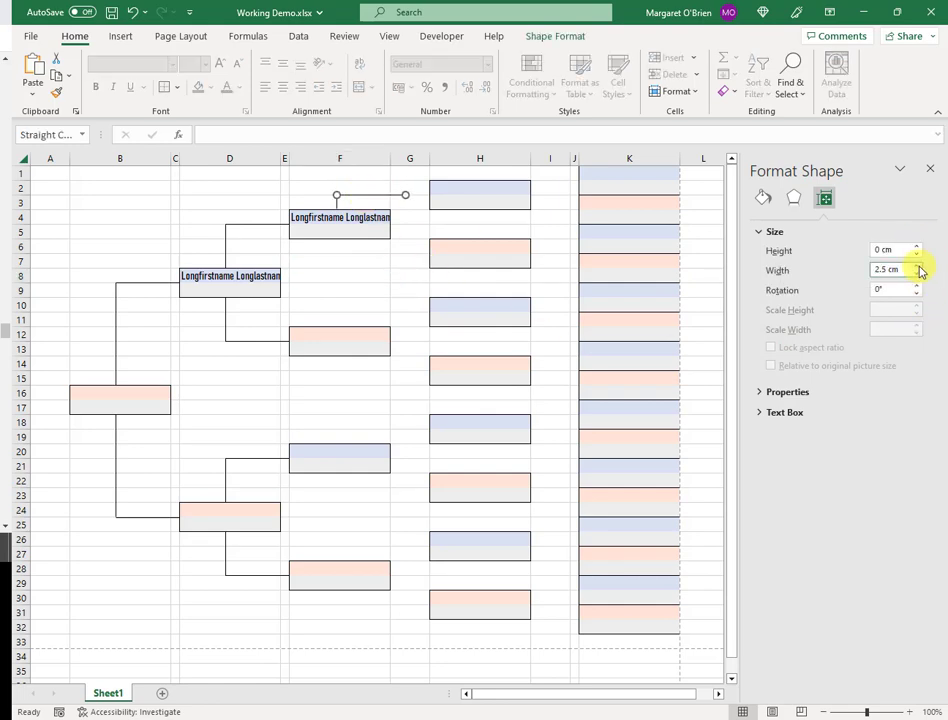
{"action": "key", "text": "Escape"}
{"action": "left_click", "coordinate": [339, 183]}
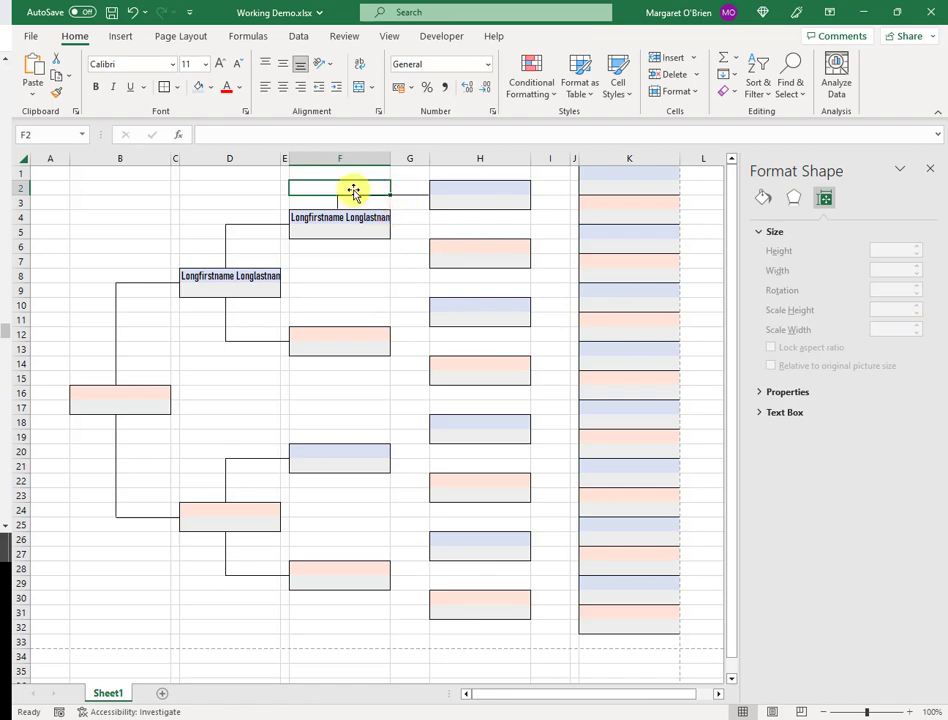
Copy the upper F-to-H bracket connector cells and paste them at F10, F18 and F26
{"action": "left_click_drag", "start_coordinate": [353, 191], "coordinate": [407, 188]}
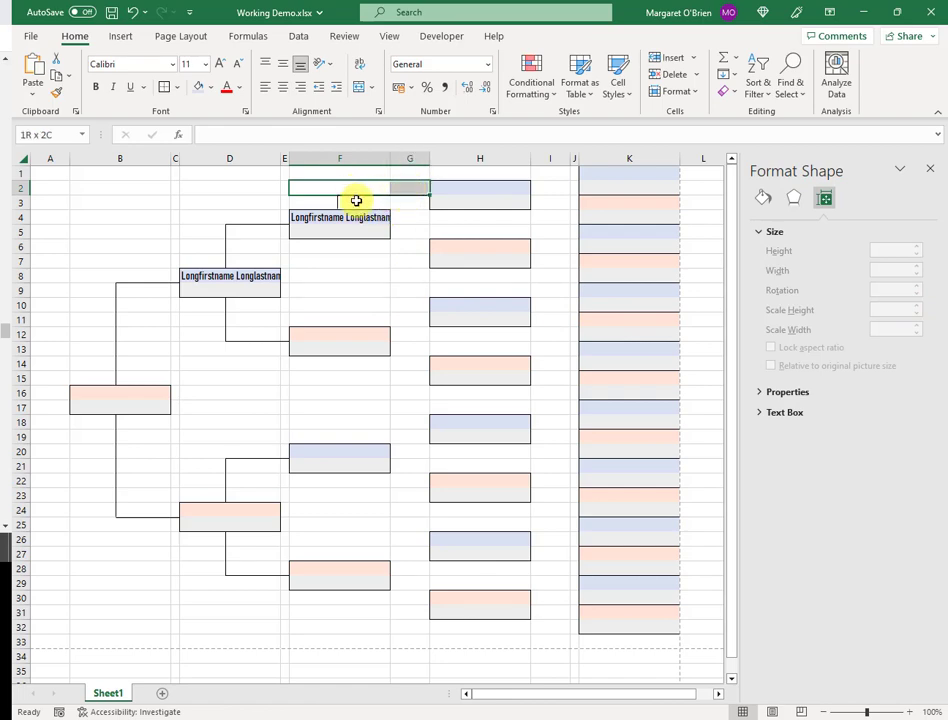
{"action": "left_click_drag", "start_coordinate": [356, 201], "coordinate": [400, 204]}
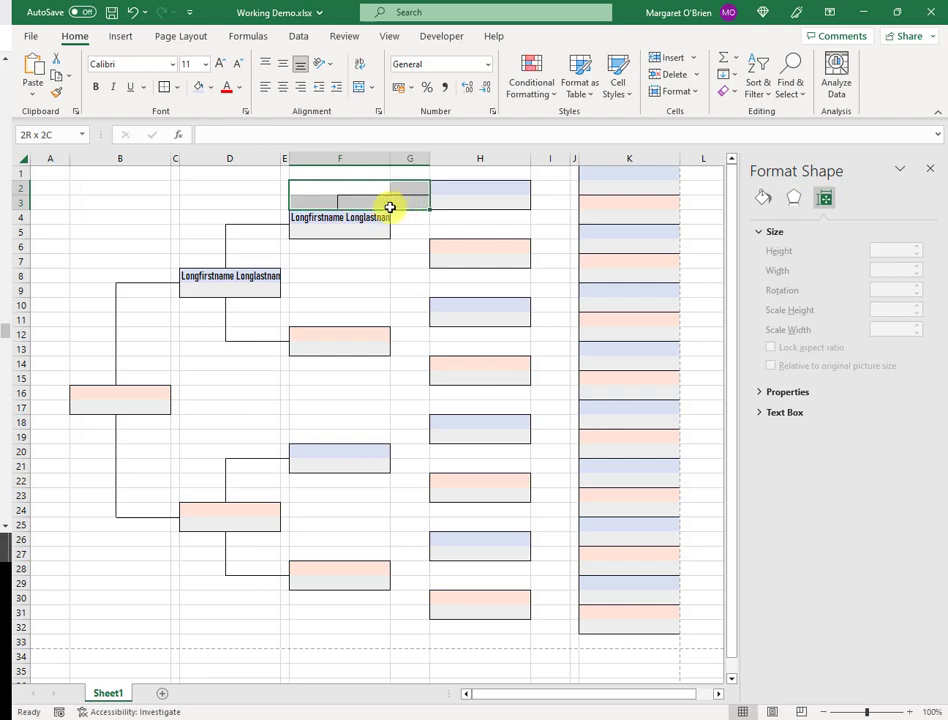
{"action": "key", "text": "ctrl+c"}
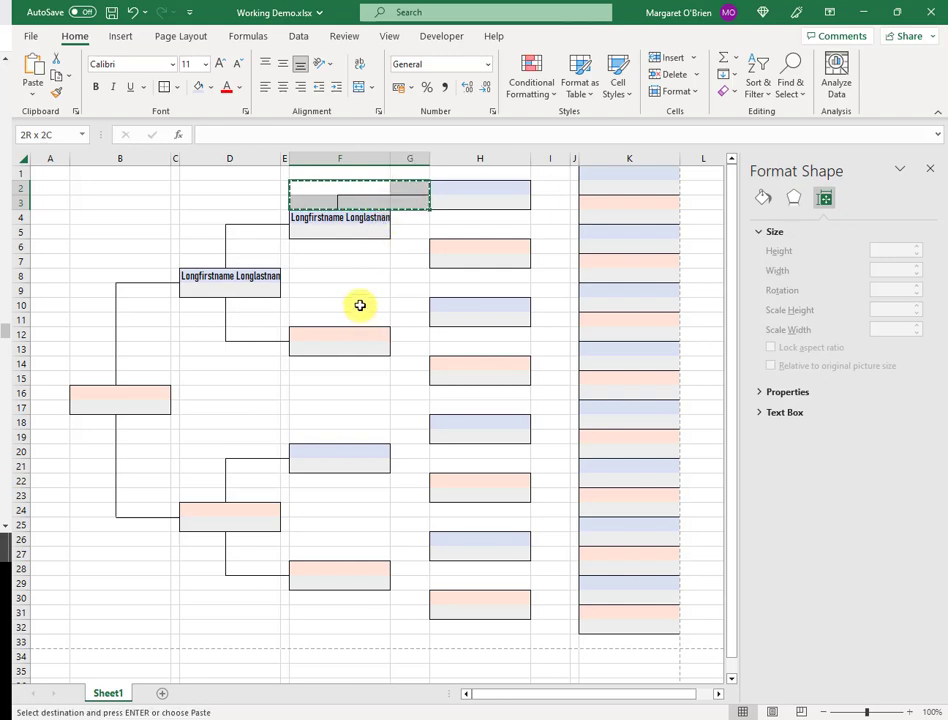
{"action": "left_click", "coordinate": [360, 305]}
{"action": "key", "text": "ctrl+v"}
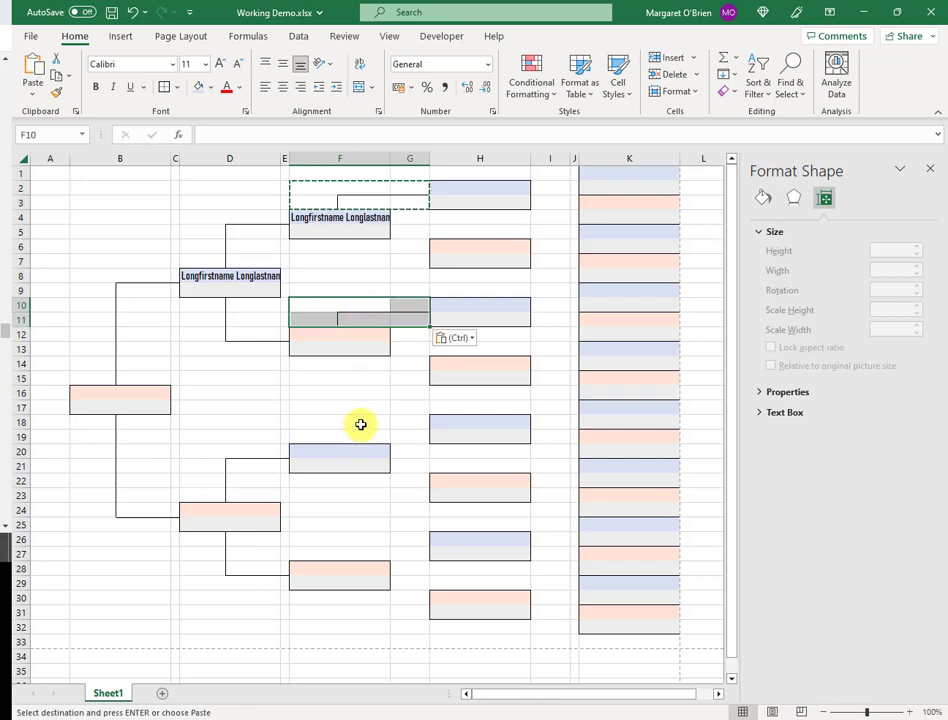
{"action": "left_click", "coordinate": [361, 424]}
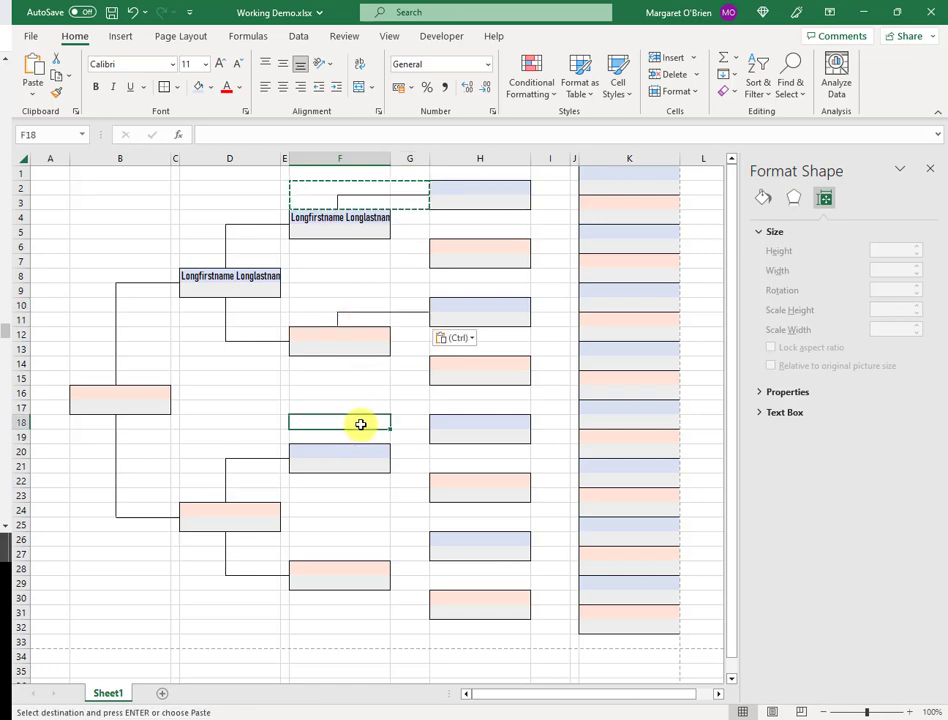
{"action": "key", "text": "ctrl+v"}
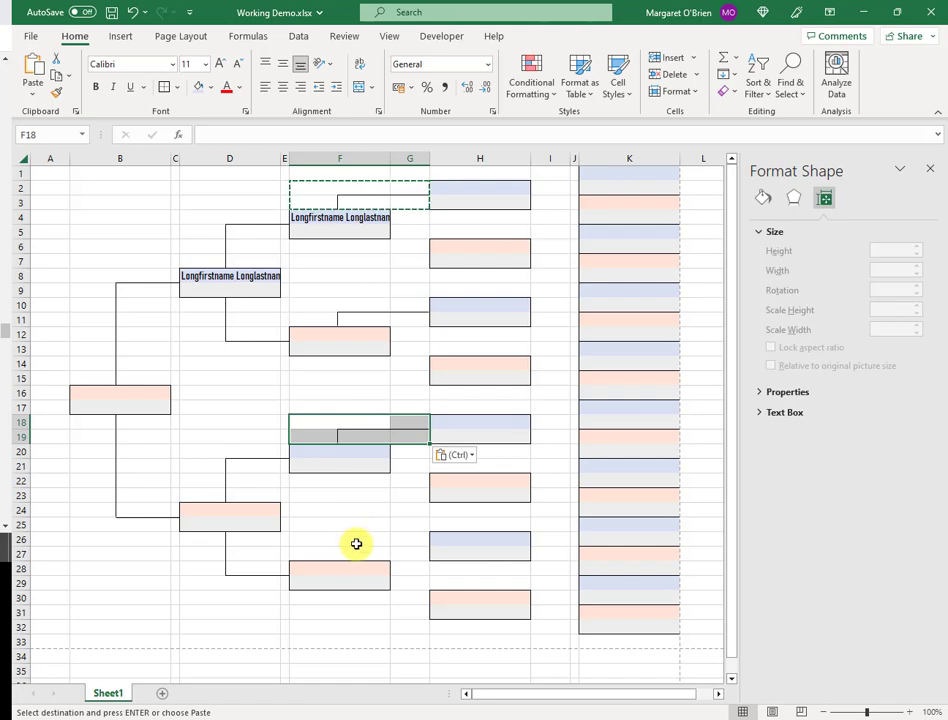
{"action": "left_click", "coordinate": [357, 543]}
{"action": "key", "text": "ctrl+v"}
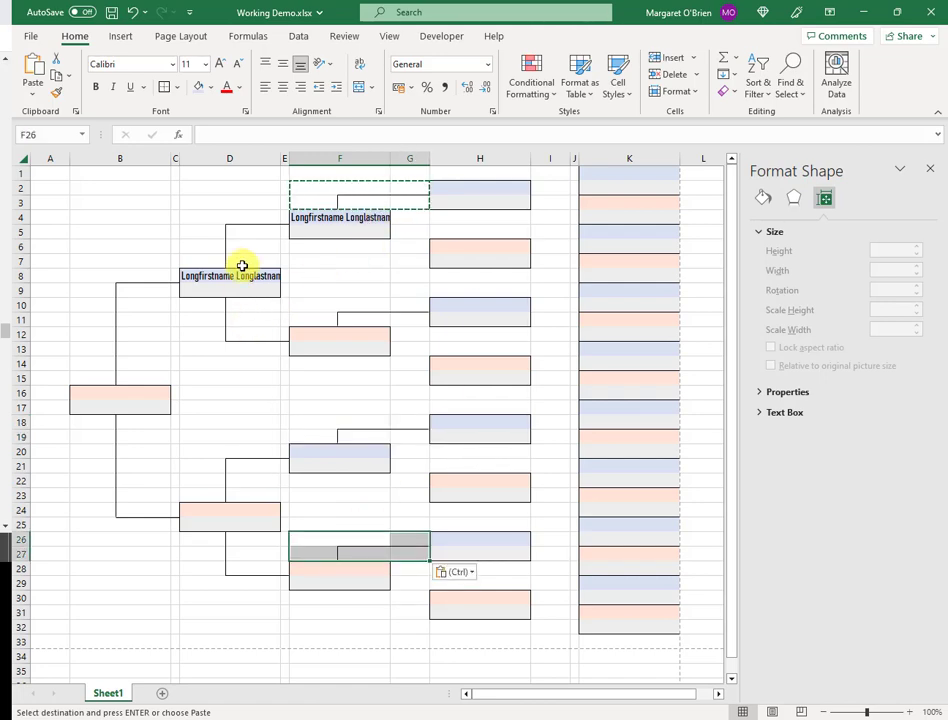
Duplicate the short stub below the top F box and run a horizontal connector down to the orange H6 box
{"action": "left_click", "coordinate": [350, 262]}
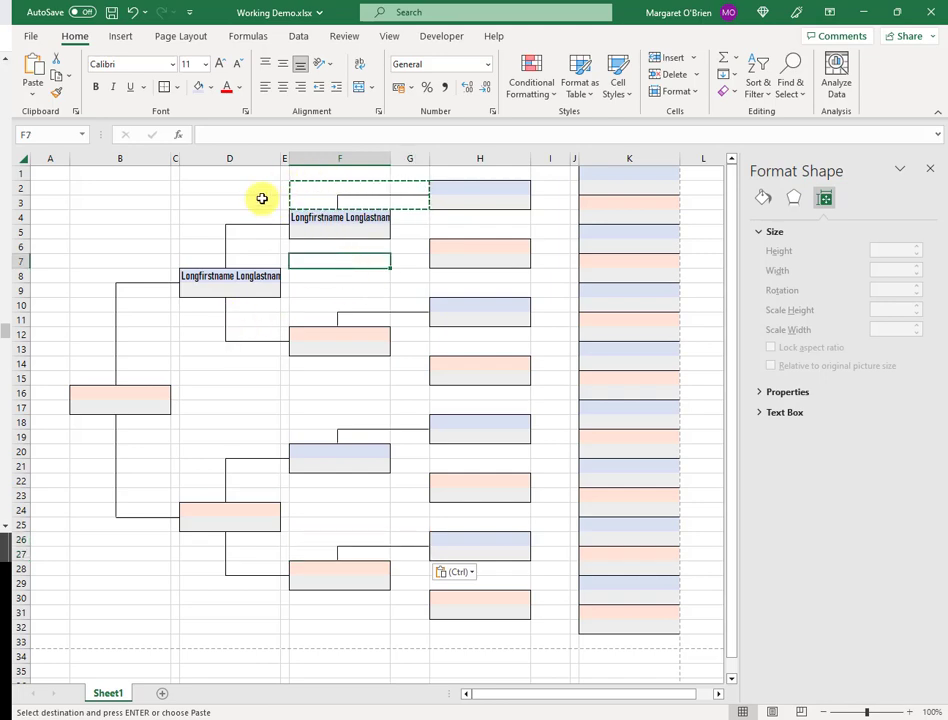
{"action": "left_click", "coordinate": [256, 190]}
{"action": "key", "text": "Escape"}
{"action": "left_click", "coordinate": [337, 203]}
{"action": "key", "text": "ctrl+c"}
{"action": "key", "text": "ctrl+v"}
{"action": "left_click_drag", "start_coordinate": [350, 216], "coordinate": [336, 246]}
{"action": "left_click", "coordinate": [378, 247]}
{"action": "left_click", "coordinate": [391, 195]}
{"action": "key", "text": "ctrl+c"}
{"action": "key", "text": "ctrl+v"}
{"action": "left_click_drag", "start_coordinate": [401, 204], "coordinate": [392, 255]}
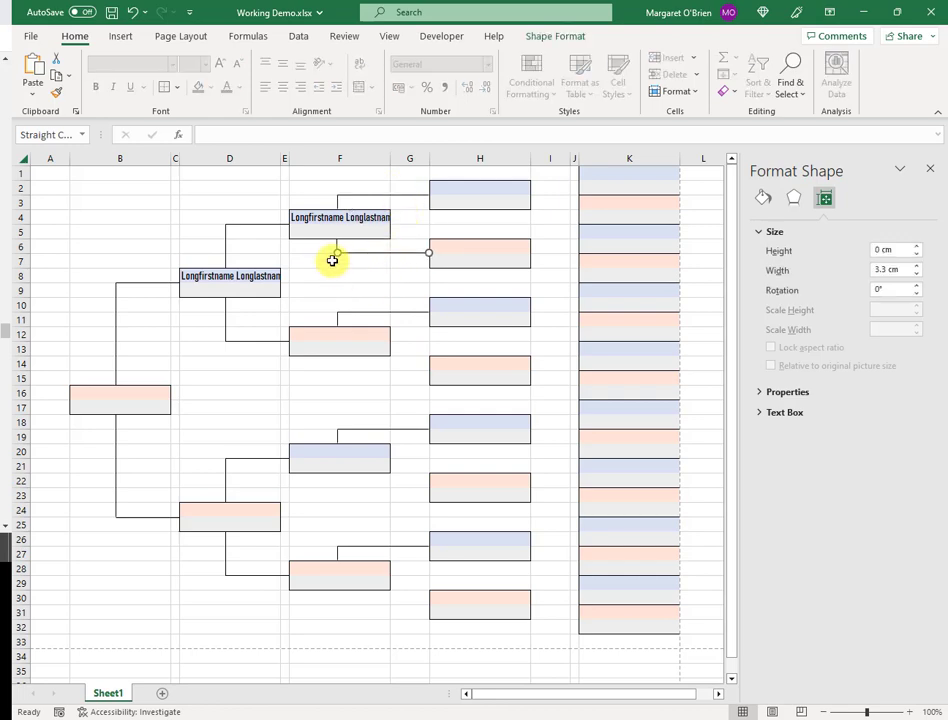
Copy the F6:G7 lower connector block and paste it at rows 14, 22 and 30
{"action": "left_click", "coordinate": [349, 248]}
{"action": "left_click_drag", "start_coordinate": [349, 248], "coordinate": [414, 264]}
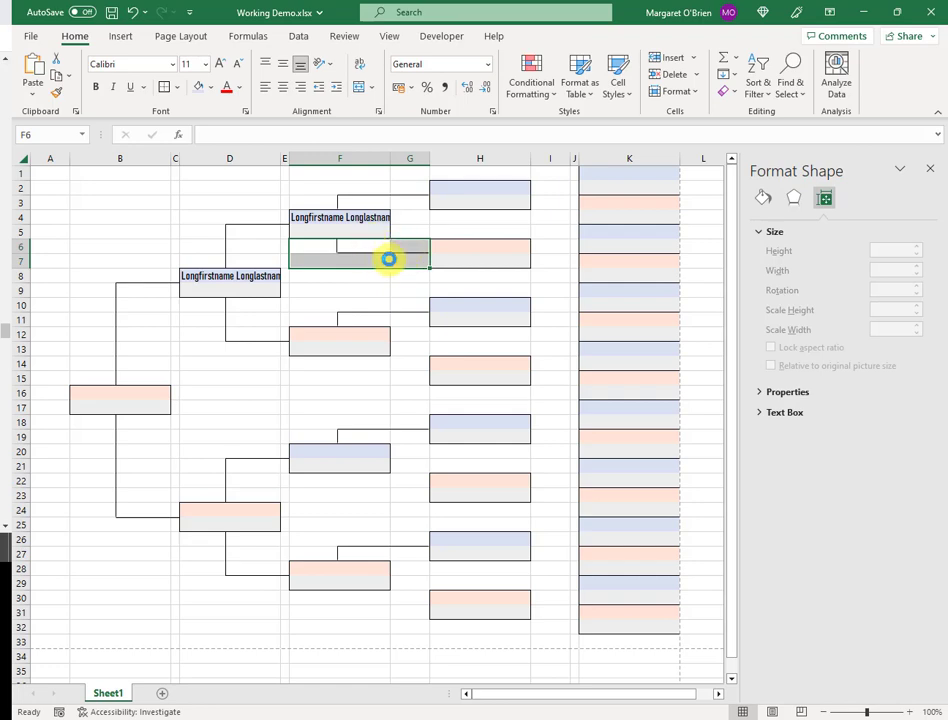
{"action": "key", "text": "ctrl+c"}
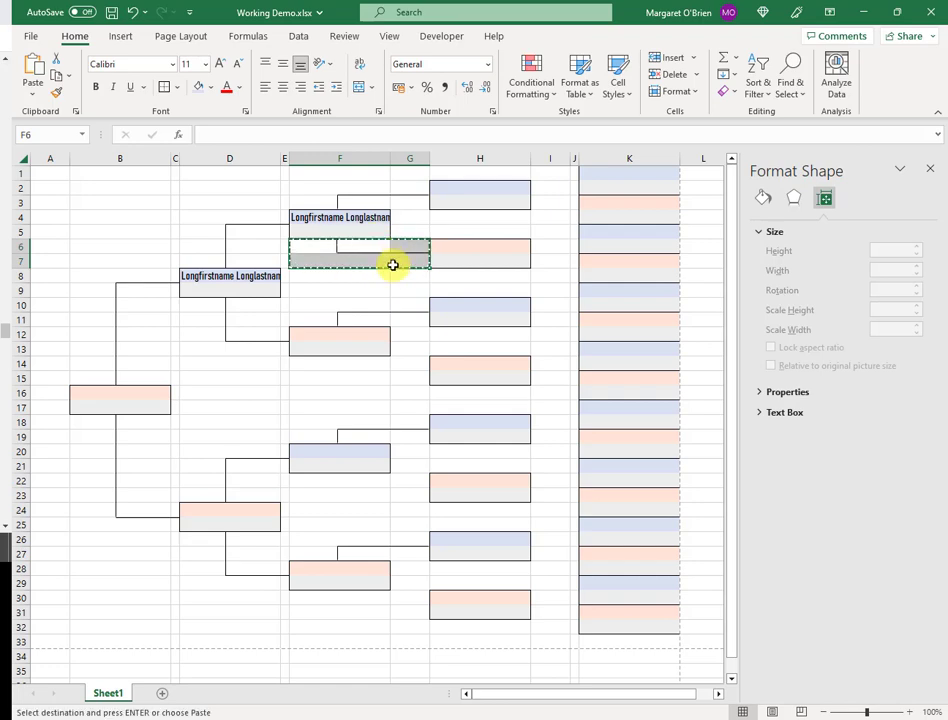
{"action": "left_click", "coordinate": [371, 369]}
{"action": "key", "text": "ctrl+v"}
{"action": "left_click", "coordinate": [364, 485]}
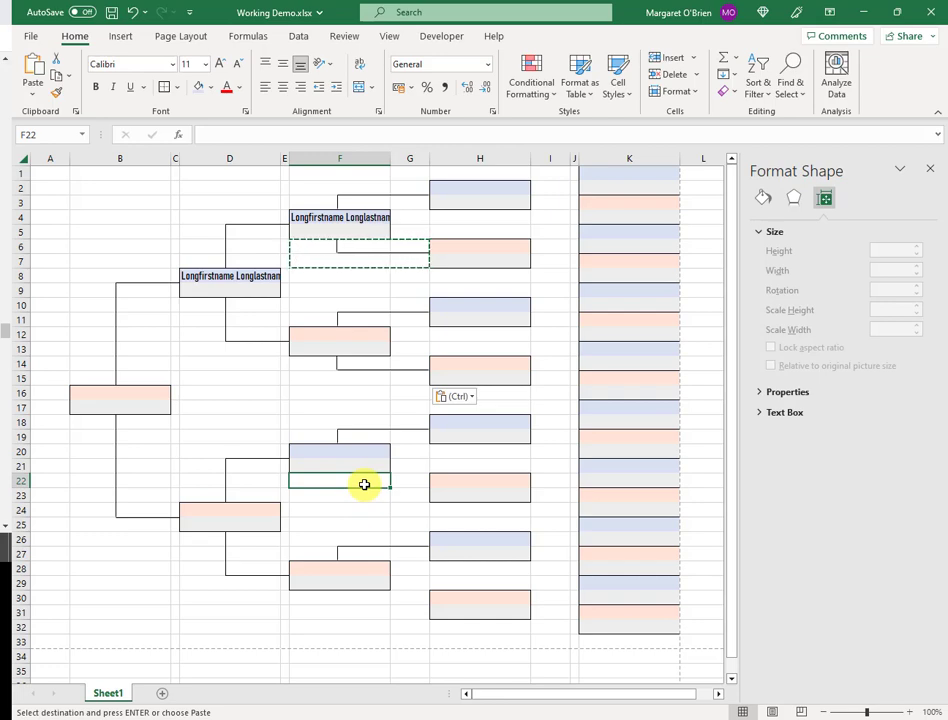
{"action": "key", "text": "ctrl+v"}
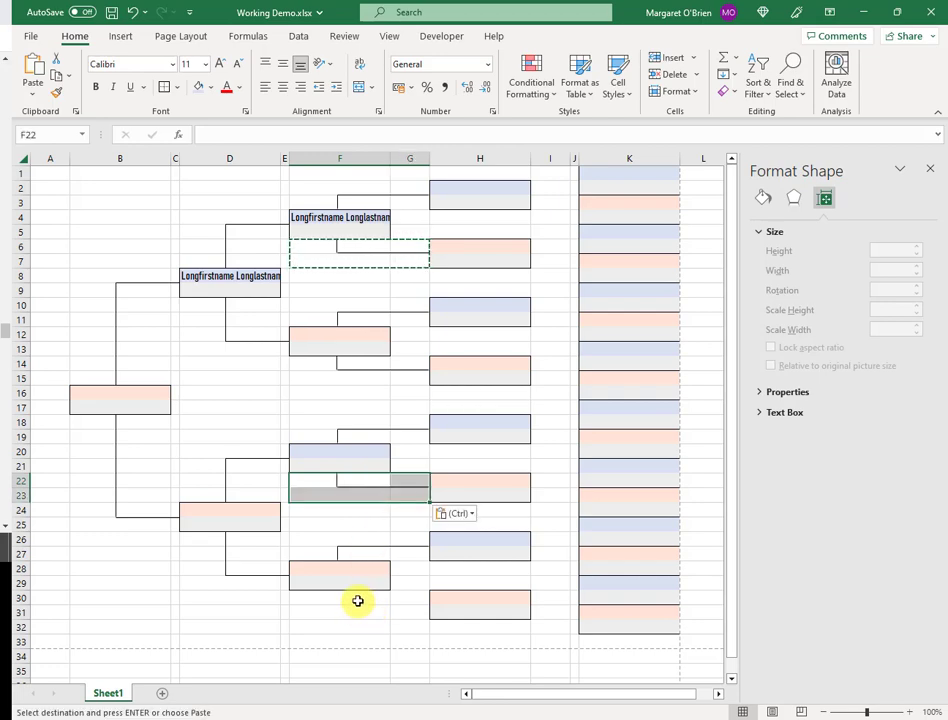
{"action": "left_click", "coordinate": [357, 601]}
{"action": "key", "text": "ctrl+z"}
{"action": "left_click", "coordinate": [370, 290]}
{"action": "key", "text": "Escape"}
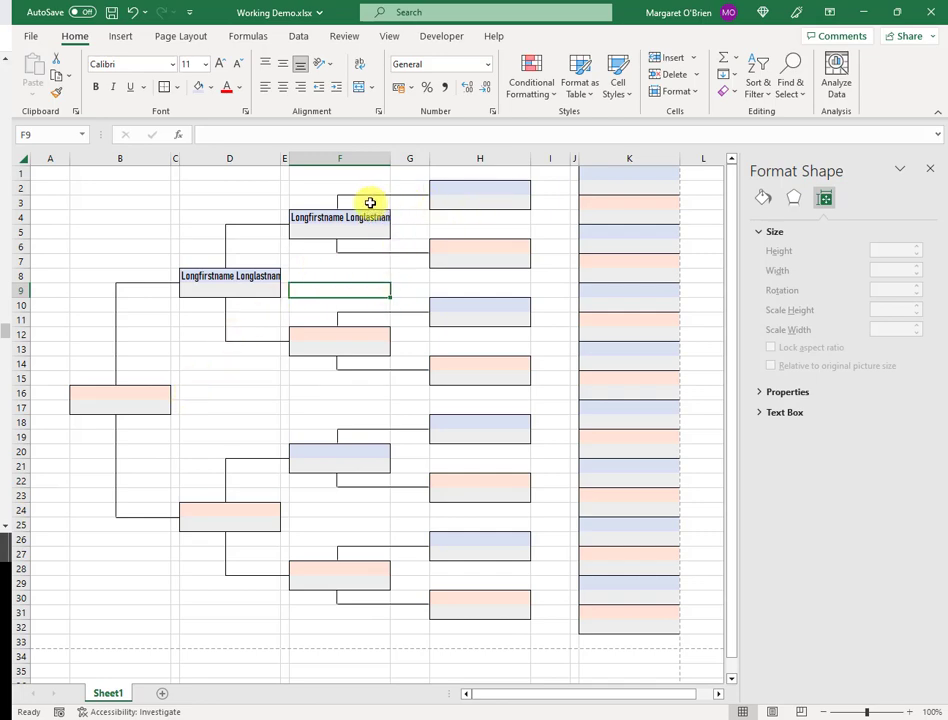
Move a connector stub above the H2 box and copy F4's placeholder name into H2
{"action": "left_click", "coordinate": [338, 200]}
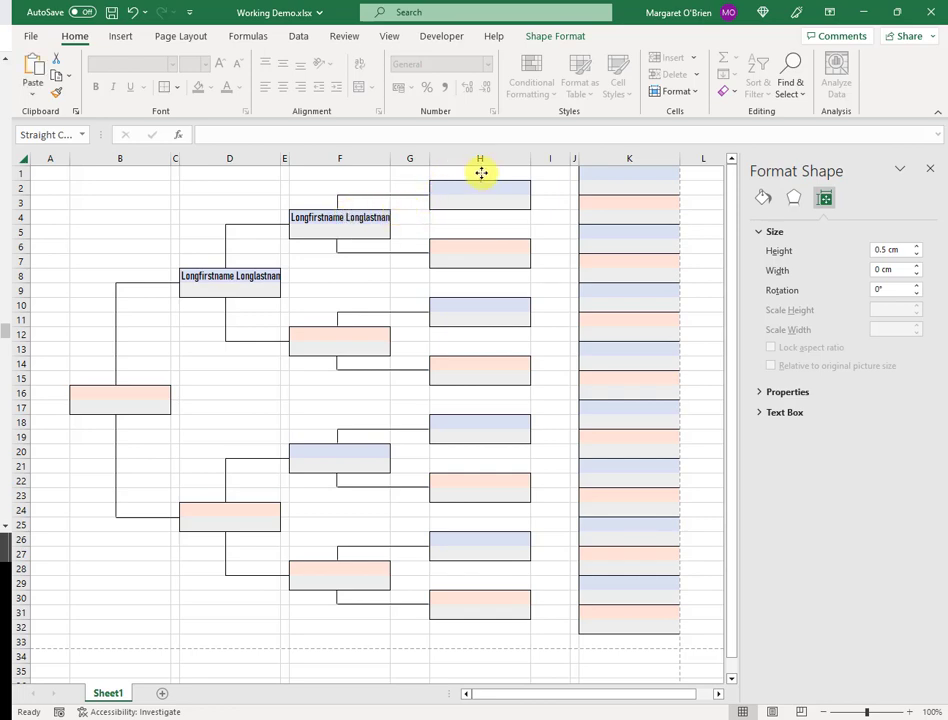
{"action": "left_click_drag", "start_coordinate": [480, 174], "coordinate": [479, 174]}
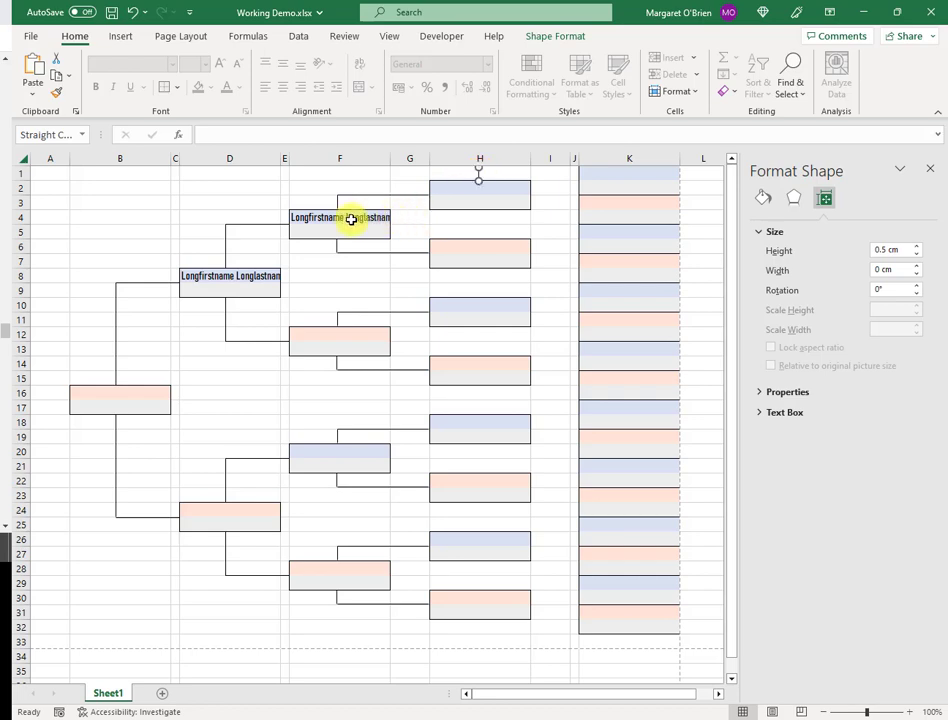
{"action": "left_click", "coordinate": [351, 219]}
{"action": "key", "text": "ctrl+c"}
{"action": "left_click", "coordinate": [508, 187]}
{"action": "key", "text": "ctrl+v"}
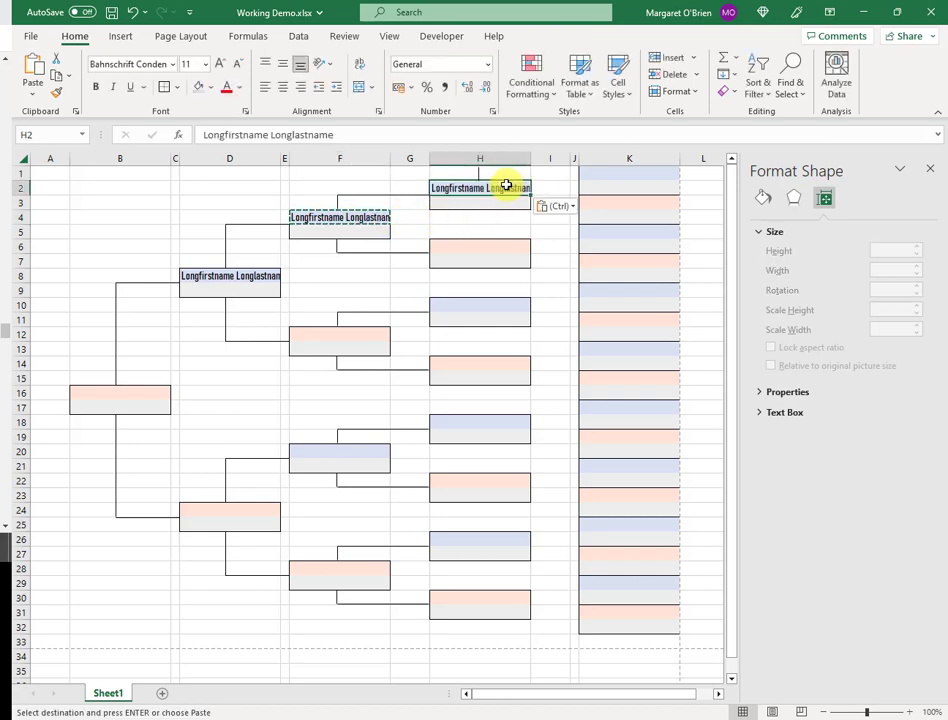
Shorten the stub above H2 to a height of 0.25 cm
{"action": "left_click", "coordinate": [479, 174]}
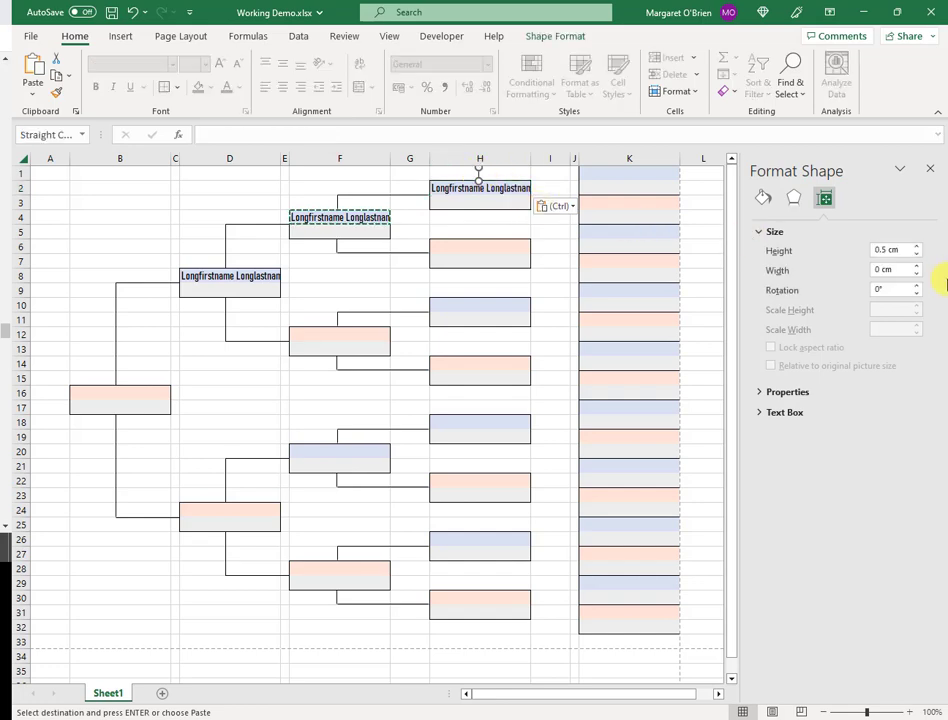
{"action": "left_click", "coordinate": [918, 255]}
{"action": "left_click", "coordinate": [918, 255]}
{"action": "left_click", "coordinate": [918, 255]}
{"action": "double_click", "coordinate": [886, 250]}
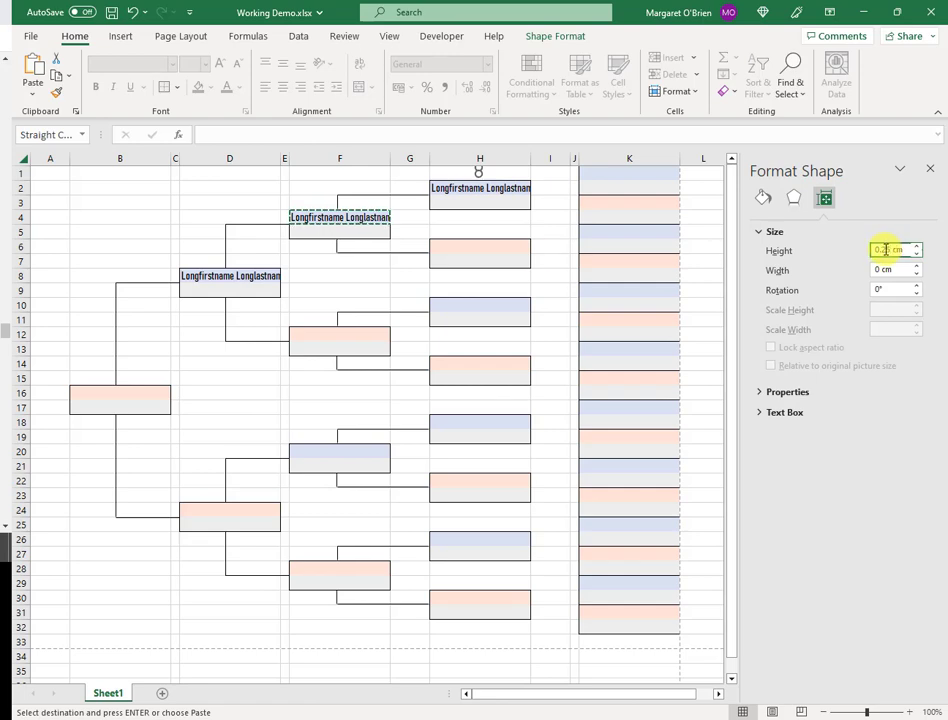
{"action": "left_click", "coordinate": [542, 228]}
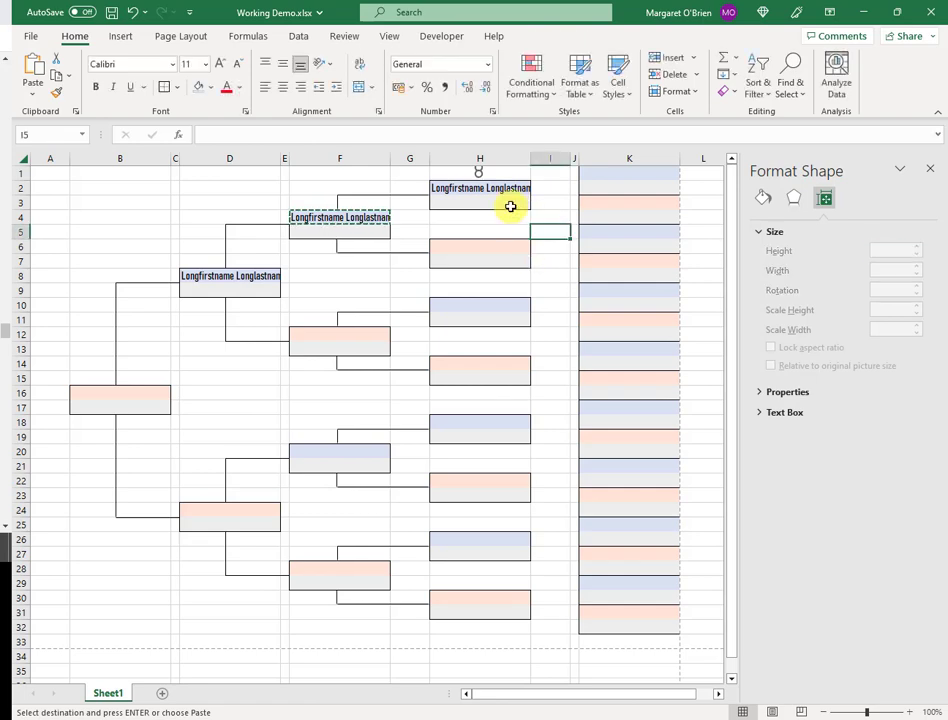
{"action": "left_click", "coordinate": [477, 172]}
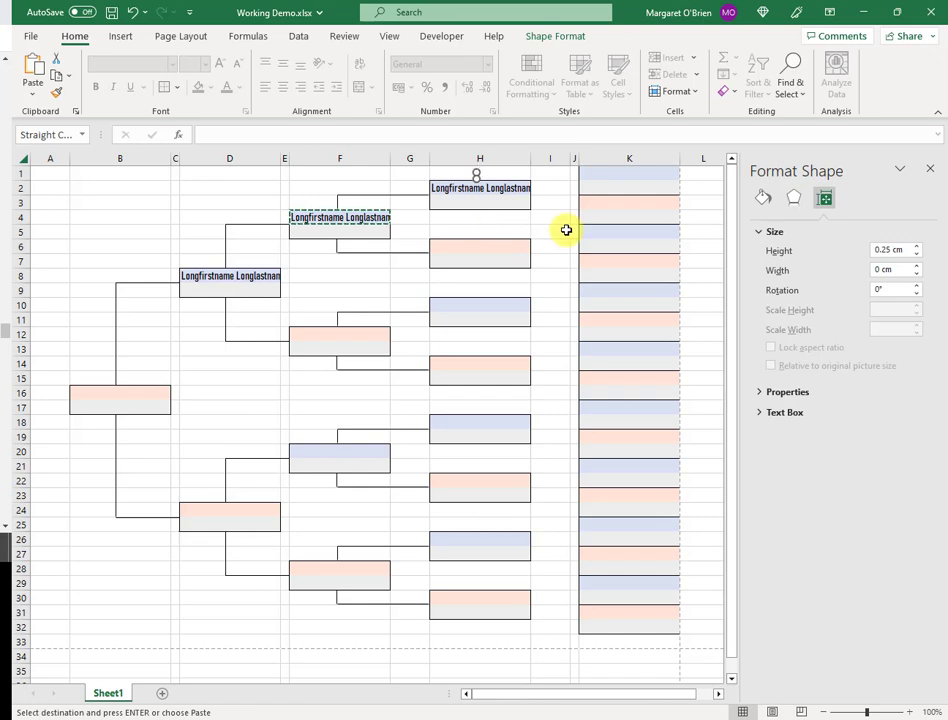
{"action": "left_click", "coordinate": [518, 228]}
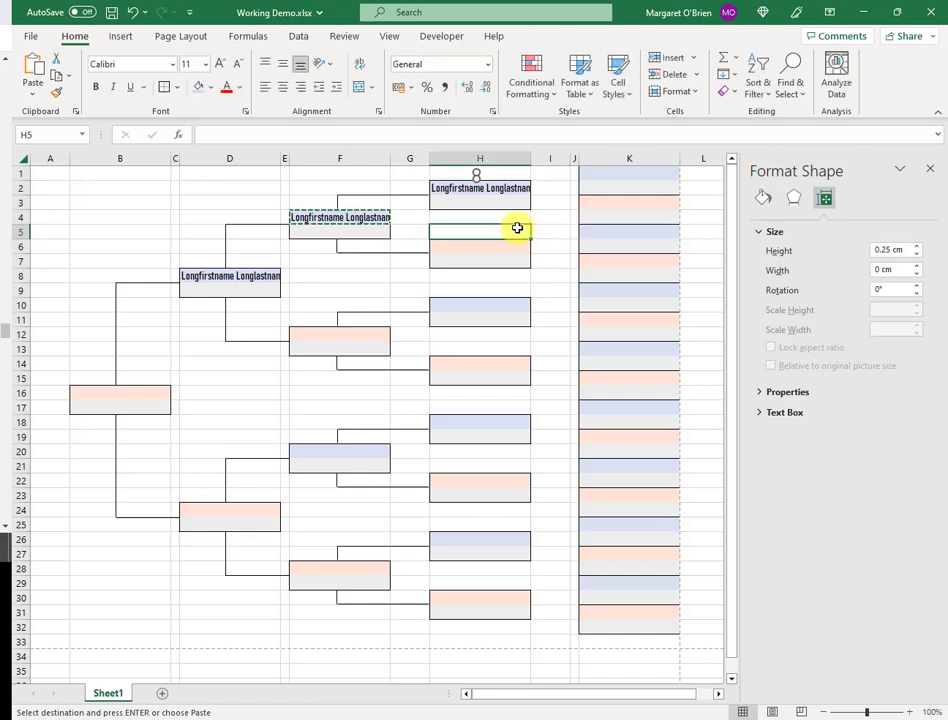
{"action": "left_click", "coordinate": [476, 176]}
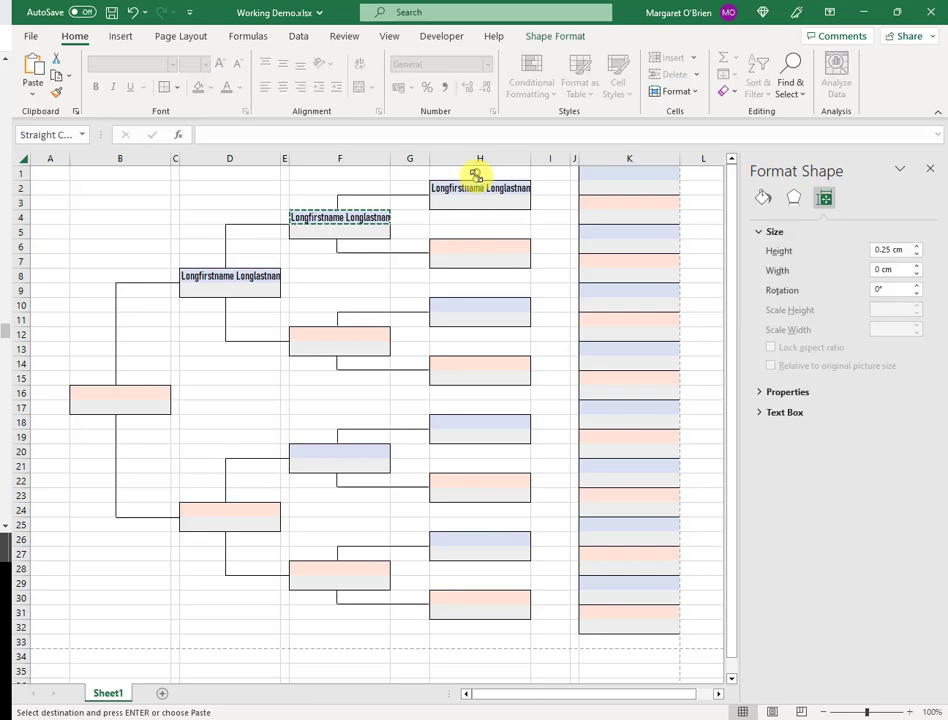
Duplicate the F-to-H connector above the top H box and widen it to 3.7 cm toward column K
{"action": "left_click", "coordinate": [497, 226]}
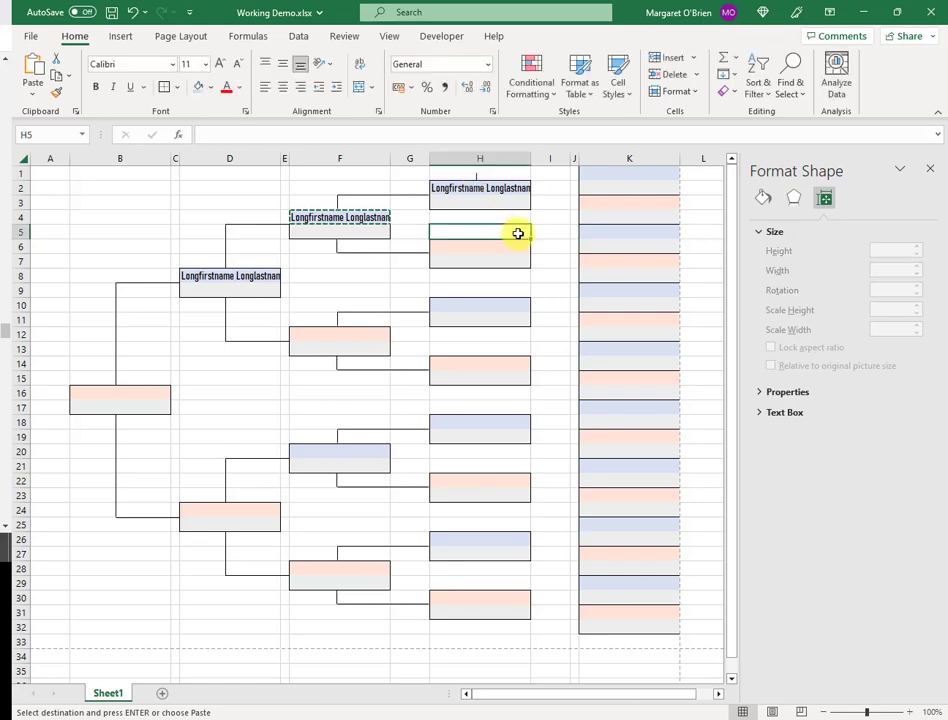
{"action": "left_click", "coordinate": [381, 195]}
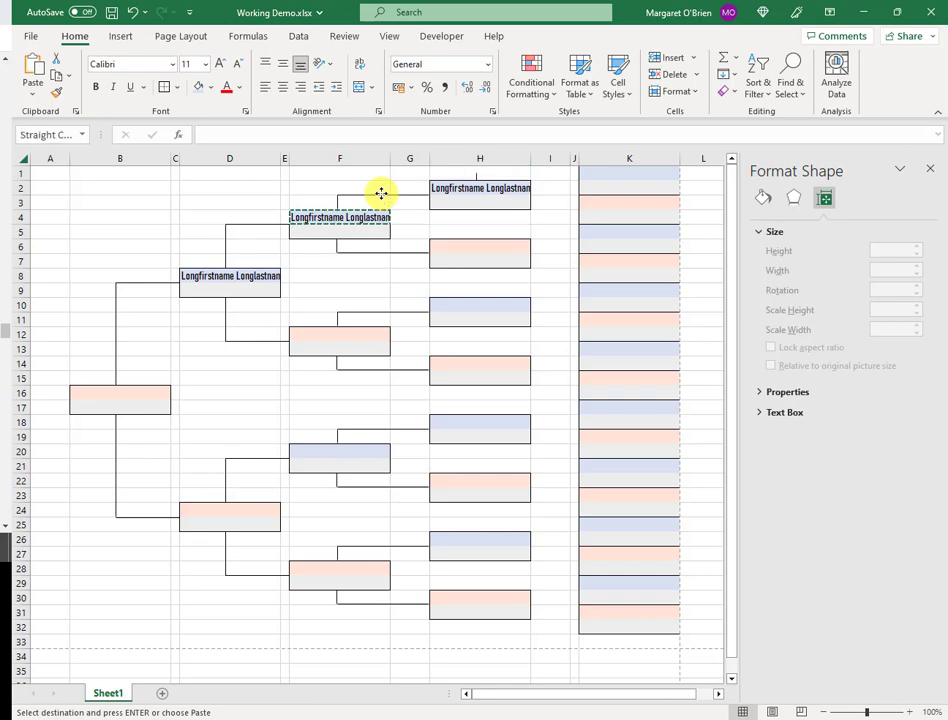
{"action": "key", "text": "Escape"}
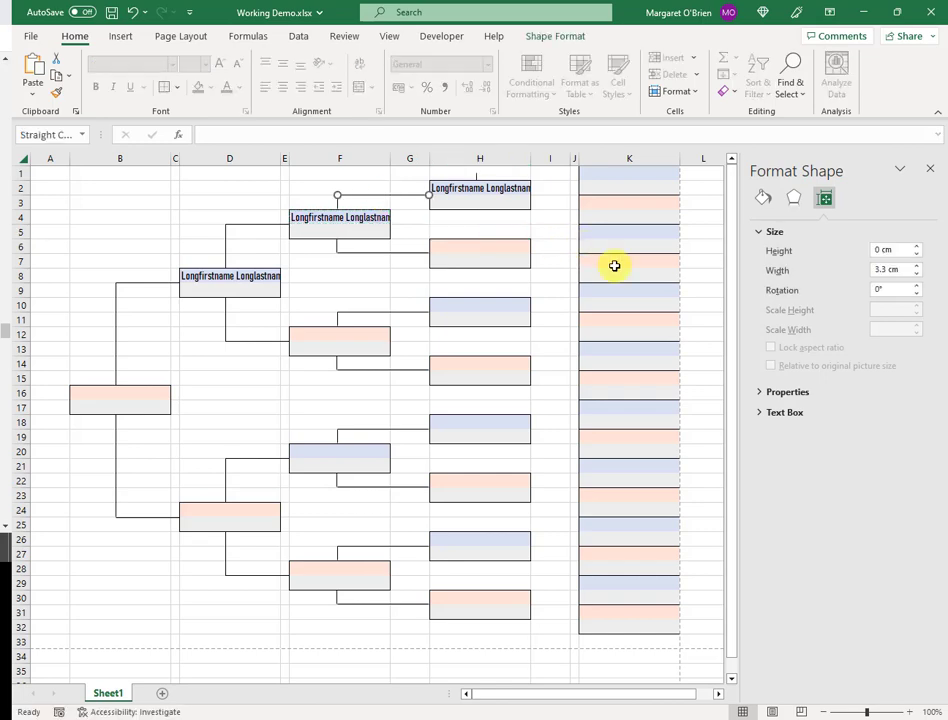
{"action": "left_click_drag", "start_coordinate": [381, 196], "coordinate": [544, 174]}
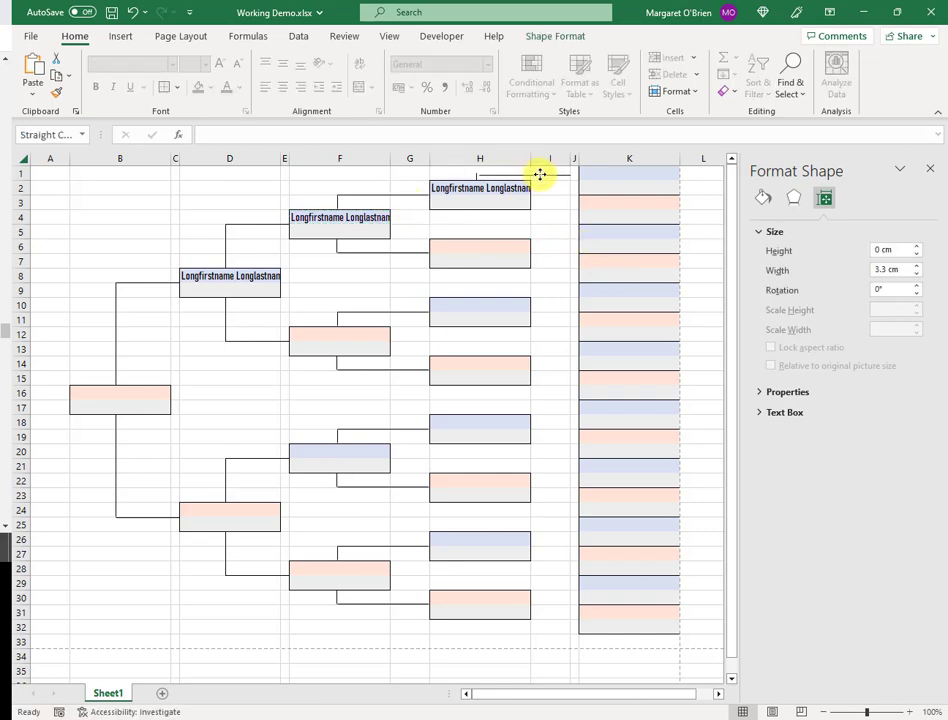
{"action": "key", "text": "Escape"}
{"action": "left_click", "coordinate": [509, 174]}
{"action": "key", "text": "Escape"}
{"action": "left_click", "coordinate": [513, 173]}
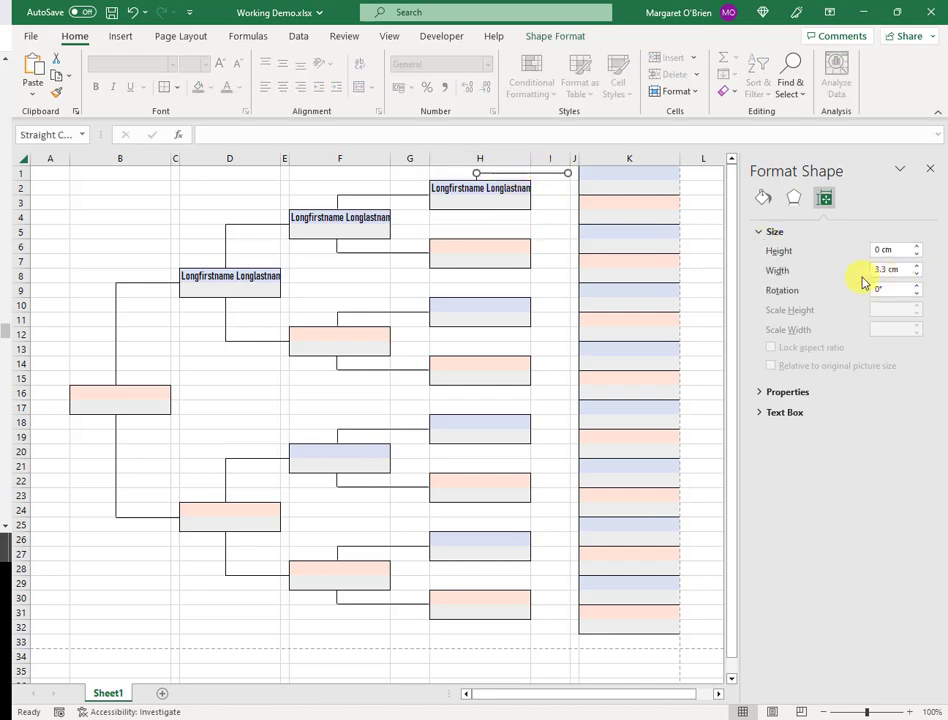
{"action": "left_click", "coordinate": [917, 266]}
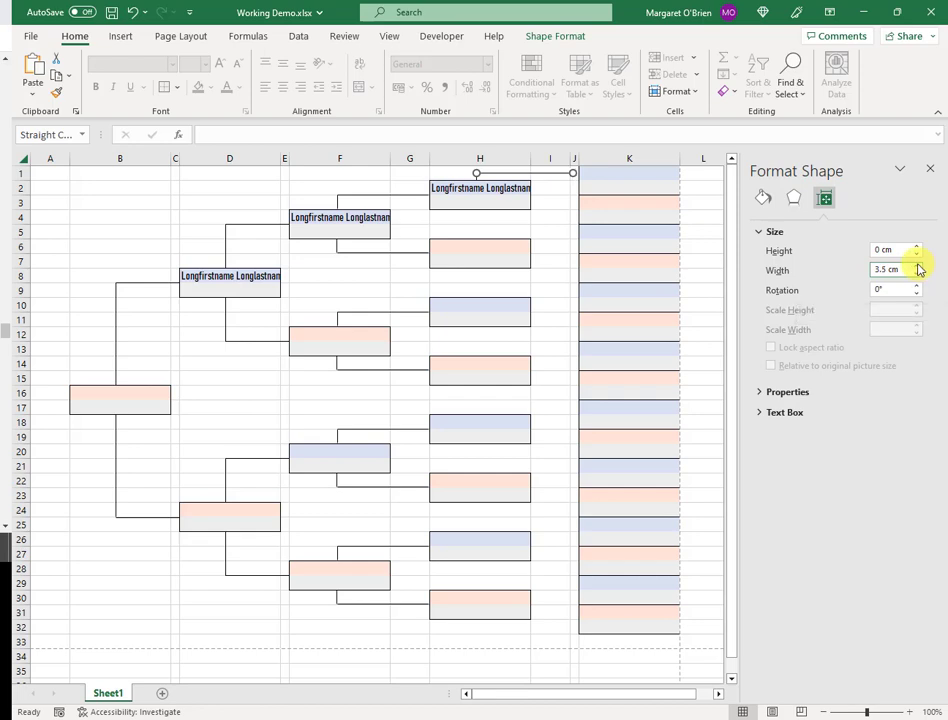
{"action": "left_click", "coordinate": [550, 248]}
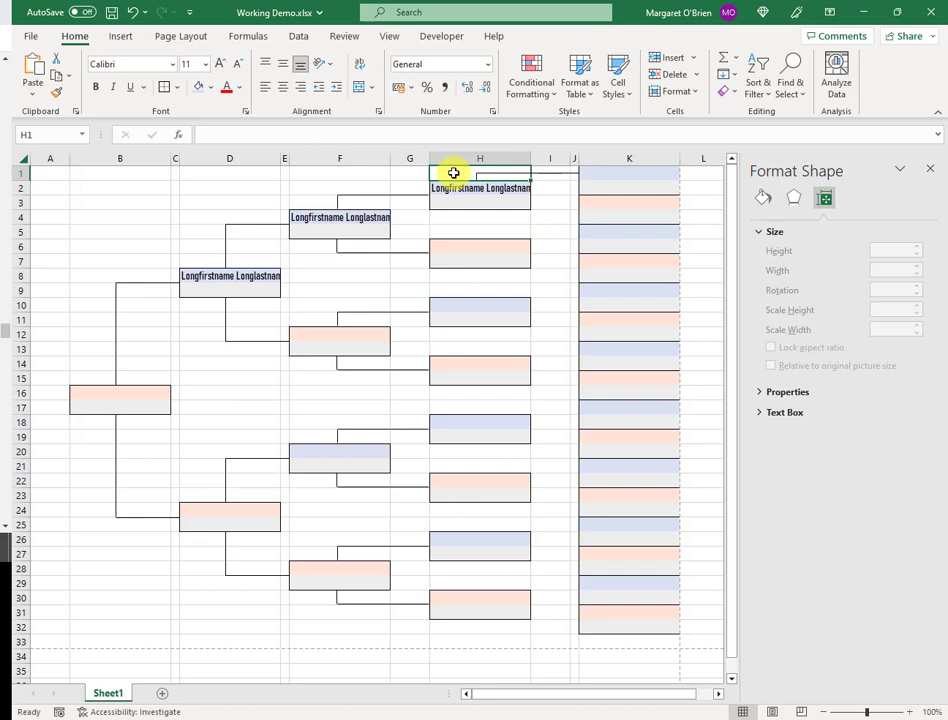
Copy the H1:I1 connector cells and paste them at rows 5, 9, 13, 17, 21, 25 and 29
{"action": "key", "text": "shift+Right"}
{"action": "key", "text": "ctrl+c"}
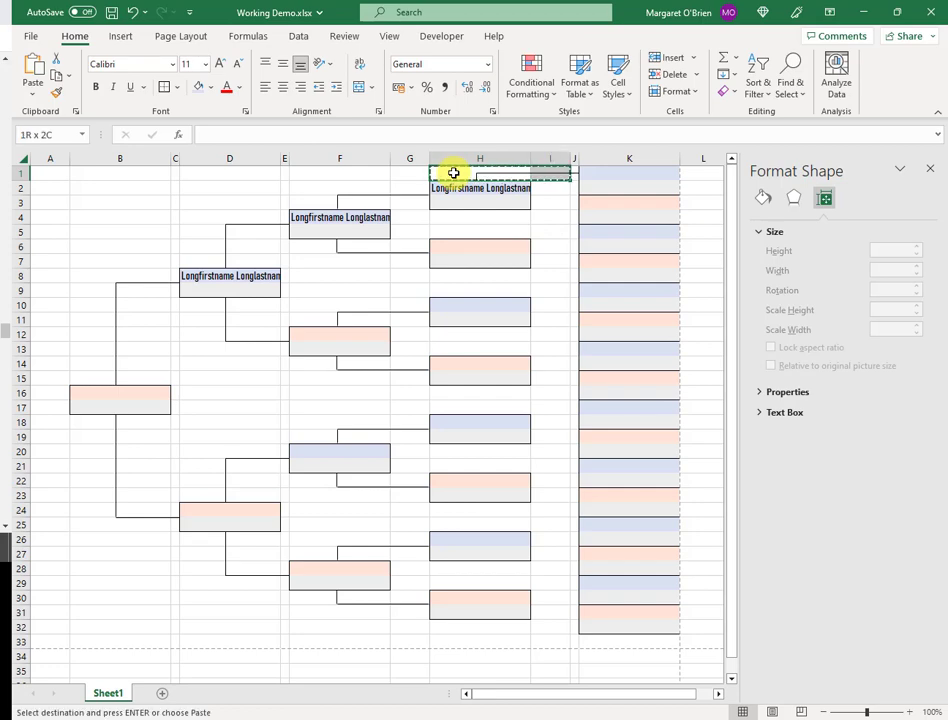
{"action": "left_click", "coordinate": [510, 231]}
{"action": "key", "text": "ctrl+v"}
{"action": "left_click", "coordinate": [493, 290]}
{"action": "key", "text": "ctrl+v"}
{"action": "left_click", "coordinate": [491, 347]}
{"action": "key", "text": "ctrl+v"}
{"action": "left_click", "coordinate": [492, 407]}
{"action": "key", "text": "ctrl+v"}
{"action": "left_click", "coordinate": [493, 466]}
{"action": "key", "text": "ctrl+v"}
{"action": "left_click", "coordinate": [501, 525]}
{"action": "key", "text": "ctrl+v"}
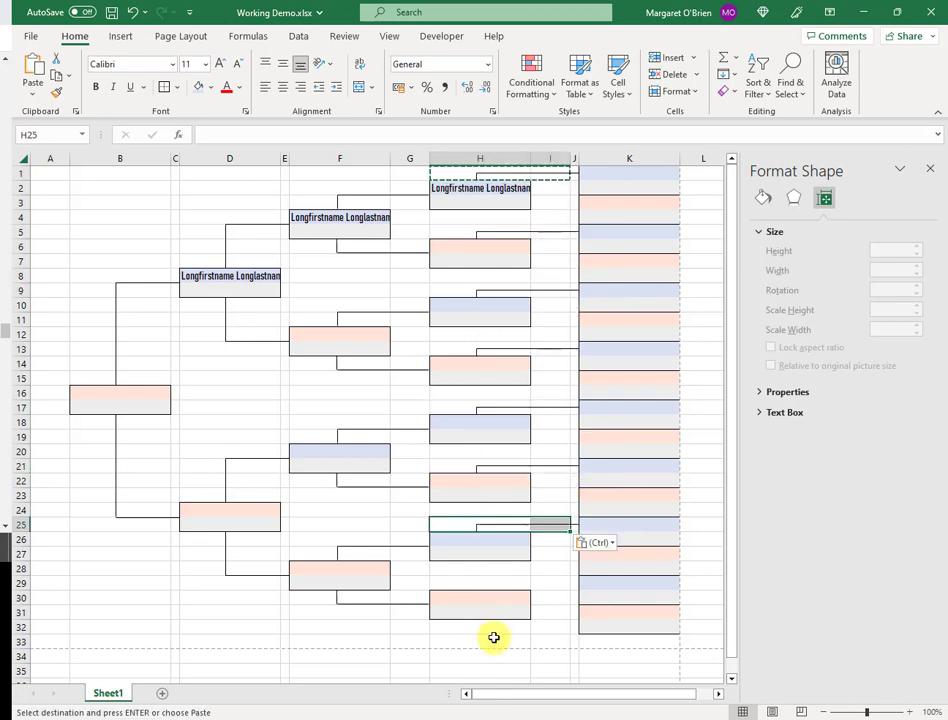
{"action": "left_click", "coordinate": [503, 584]}
{"action": "key", "text": "ctrl+v"}
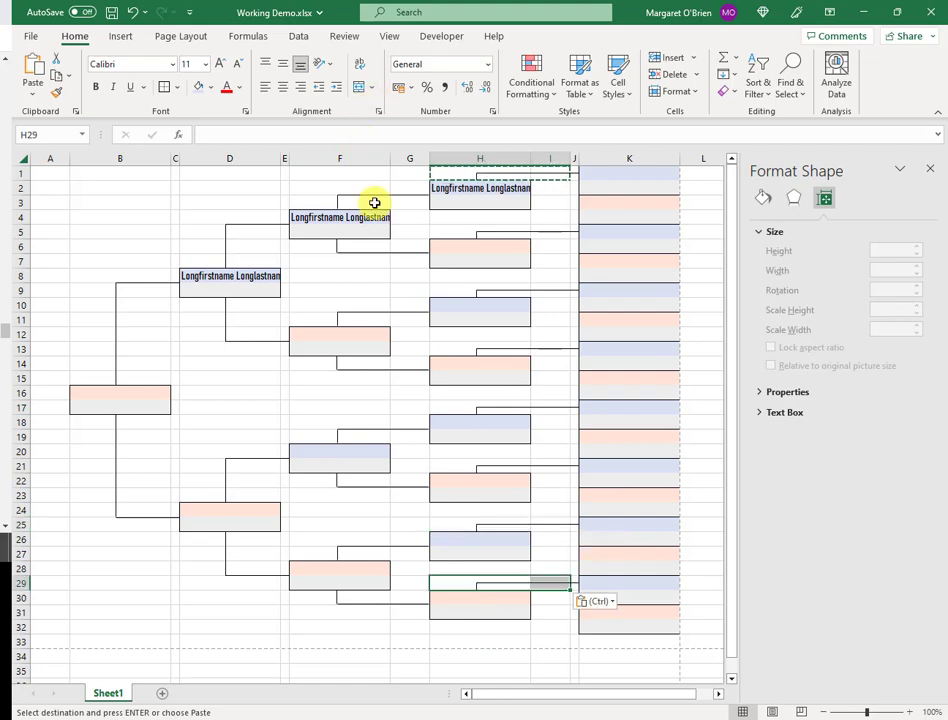
{"action": "left_click", "coordinate": [461, 220]}
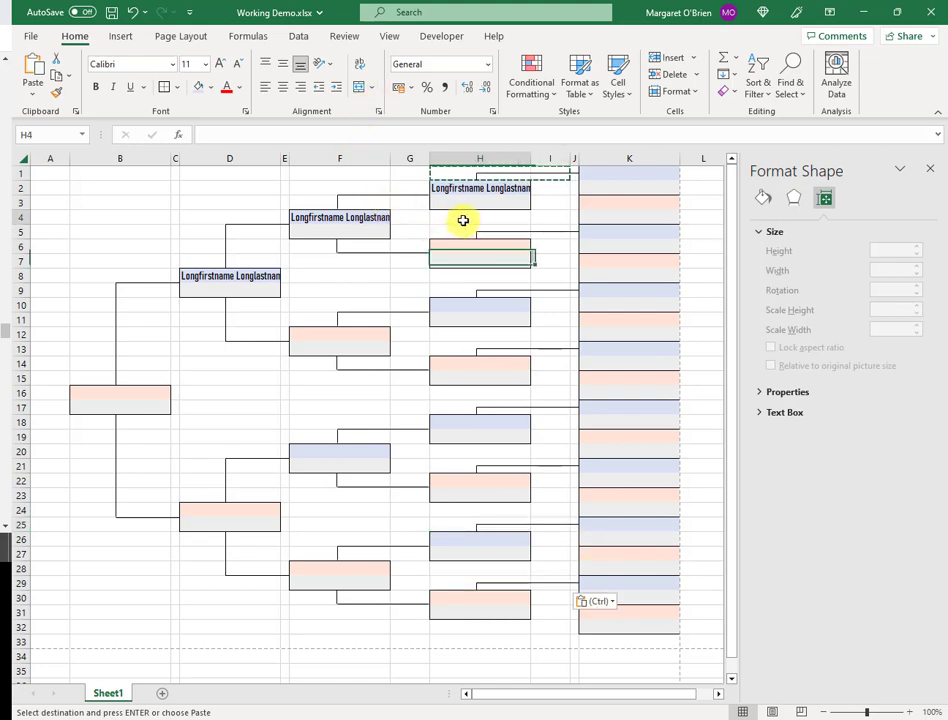
Nudge the short and long connectors under the top H box down into row 4
{"action": "key", "text": "Escape"}
{"action": "left_click", "coordinate": [477, 185]}
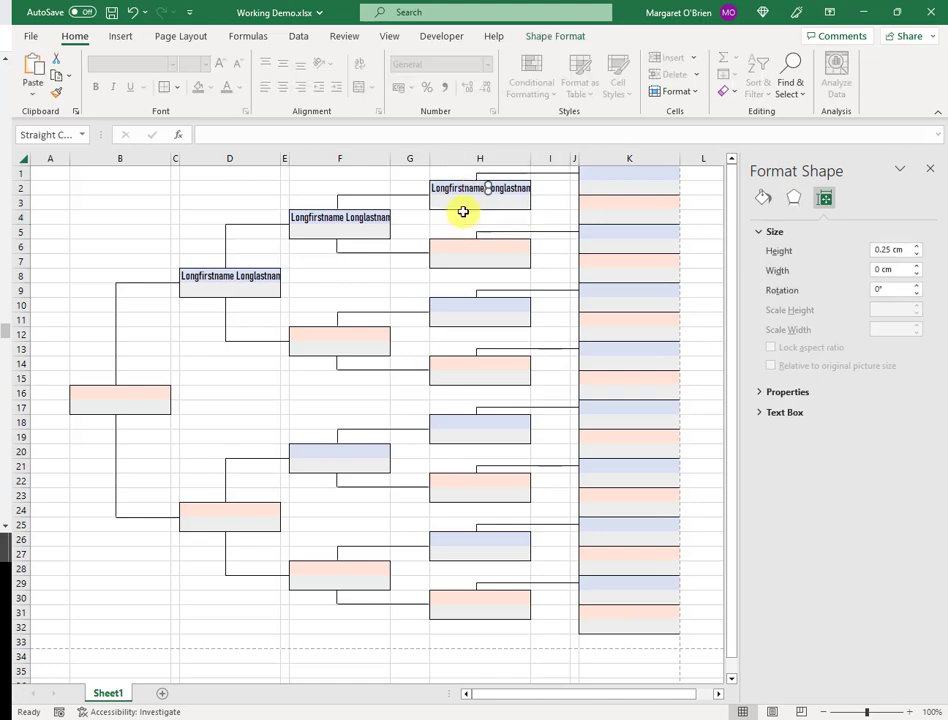
{"action": "key", "text": "Down"}
{"action": "key", "text": "Down"}
{"action": "key", "text": "Down"}
{"action": "key", "text": "Down"}
{"action": "key", "text": "Down"}
{"action": "key", "text": "Left"}
{"action": "key", "text": "Left"}
{"action": "key", "text": "Left"}
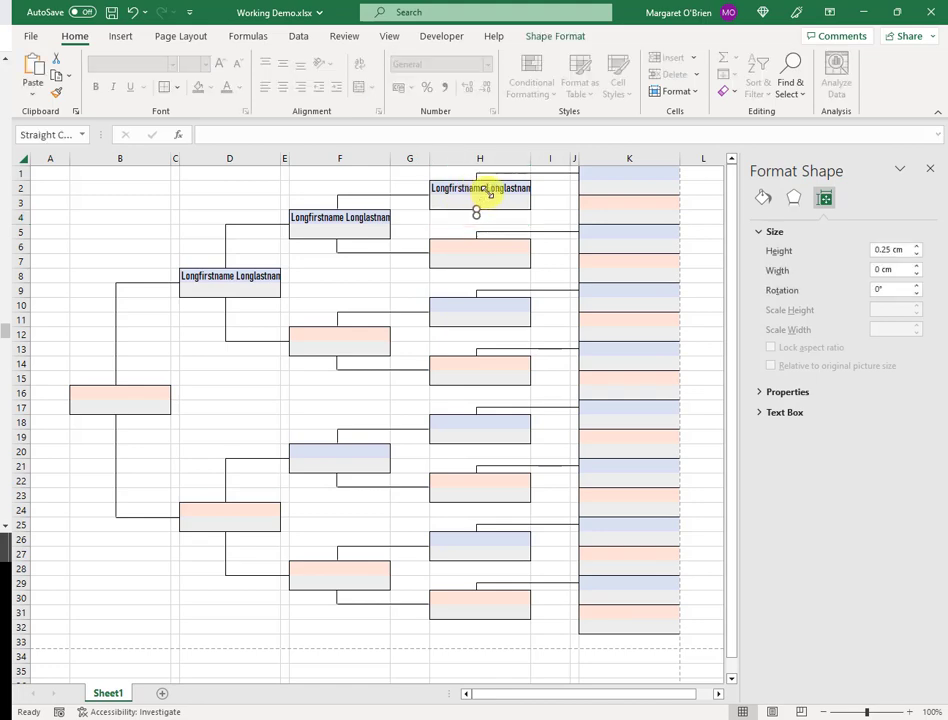
{"action": "left_click", "coordinate": [502, 223]}
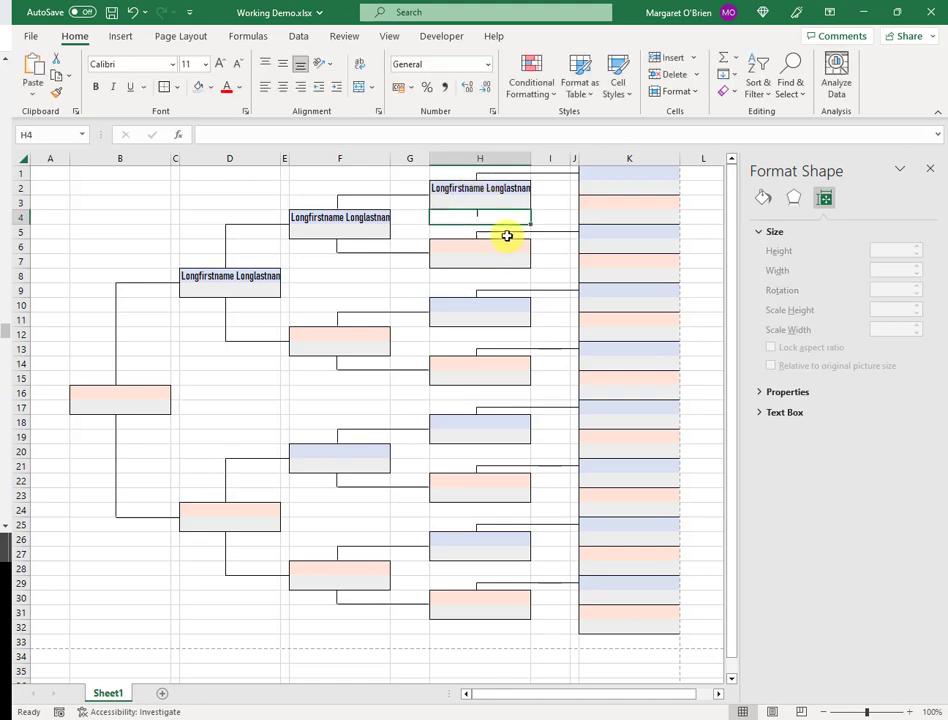
{"action": "left_click", "coordinate": [515, 176]}
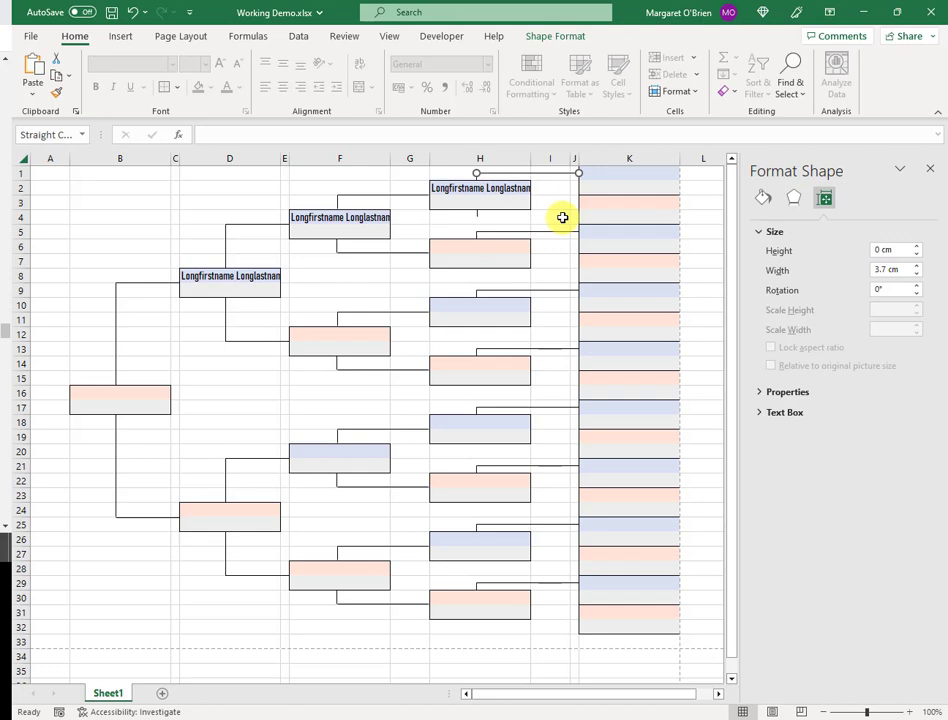
{"action": "key", "text": "Down"}
{"action": "key", "text": "Down"}
{"action": "key", "text": "Down"}
{"action": "key", "text": "Down"}
{"action": "key", "text": "Down"}
{"action": "key", "text": "Down"}
{"action": "key", "text": "Down"}
{"action": "key", "text": "Down"}
{"action": "key", "text": "Down"}
{"action": "key", "text": "Down"}
{"action": "key", "text": "Down"}
{"action": "key", "text": "Down"}
{"action": "key", "text": "Down"}
{"action": "key", "text": "Down"}
{"action": "left_click", "coordinate": [460, 227]}
{"action": "left_click", "coordinate": [508, 214]}
{"action": "left_click", "coordinate": [525, 224]}
{"action": "left_click", "coordinate": [479, 216]}
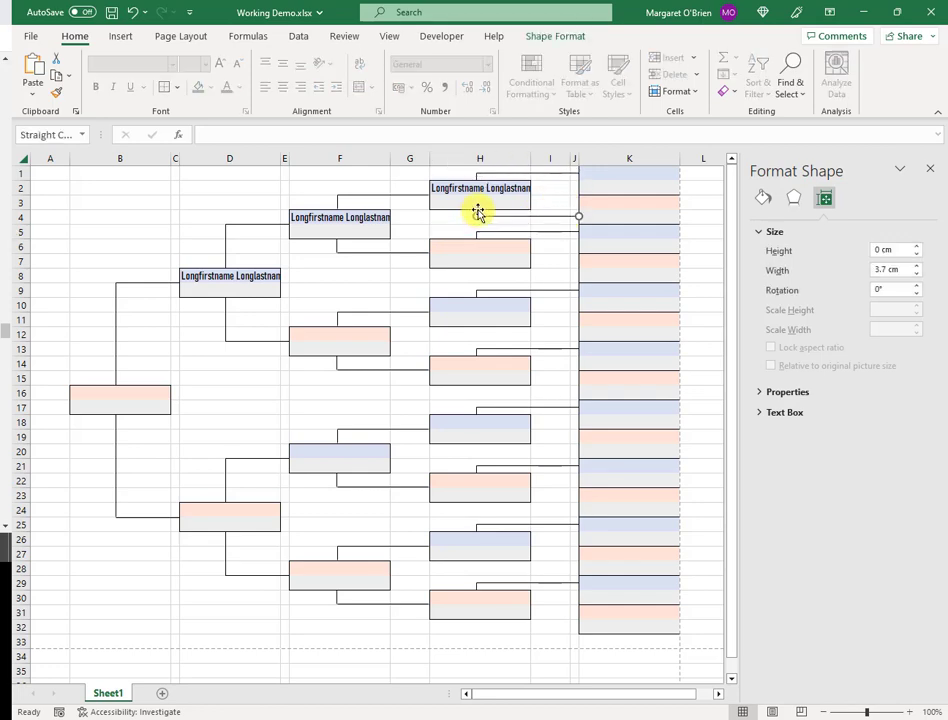
{"action": "left_click", "coordinate": [477, 213]}
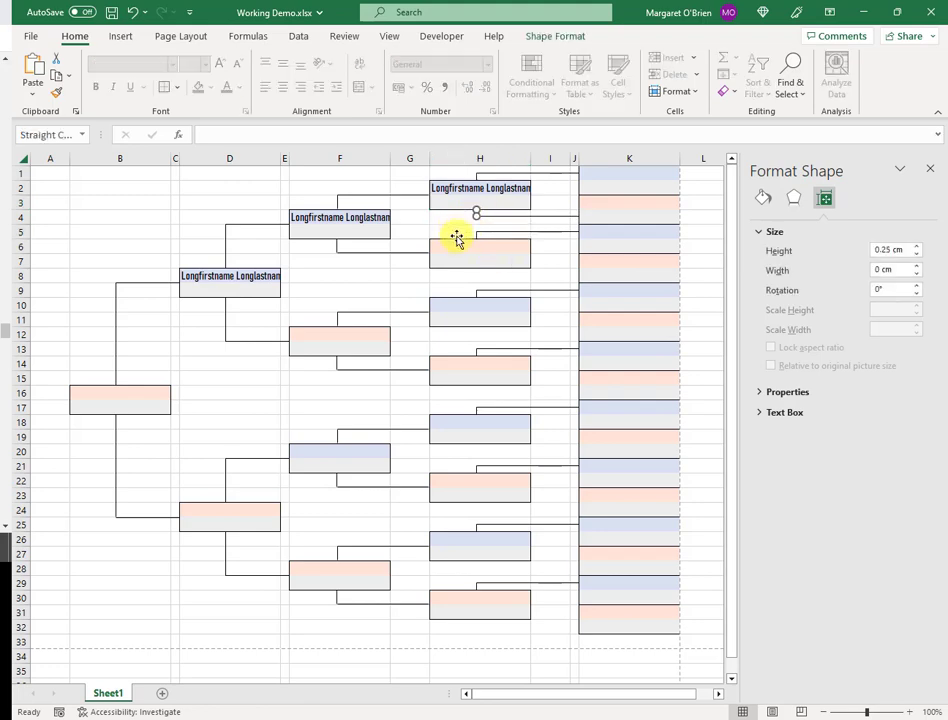
{"action": "left_click", "coordinate": [456, 235]}
Copy the H4:I4 connector cells and paste them at H8, H12, H16, H20, H24, H28 and H32
{"action": "left_click", "coordinate": [460, 220]}
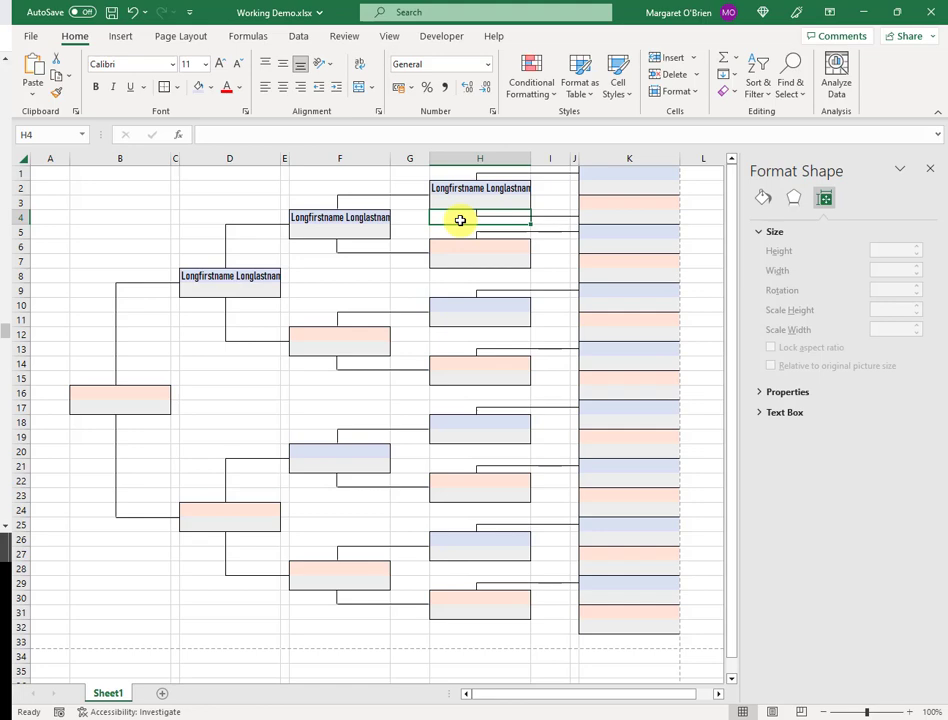
{"action": "key", "text": "shift+Right"}
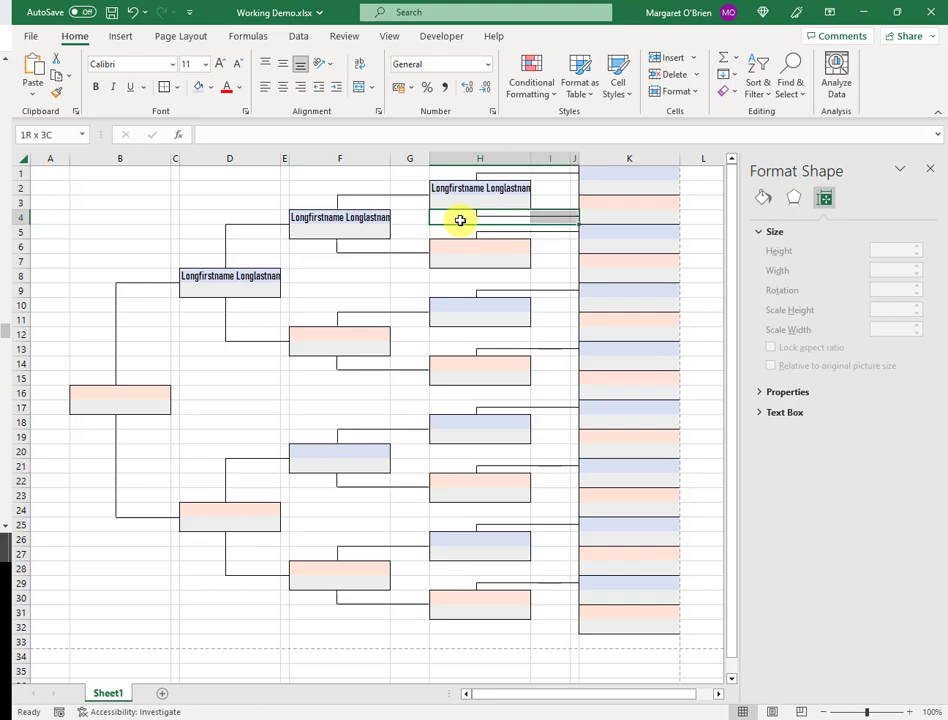
{"action": "key", "text": "ctrl+c"}
{"action": "left_click", "coordinate": [503, 276]}
{"action": "key", "text": "ctrl+v"}
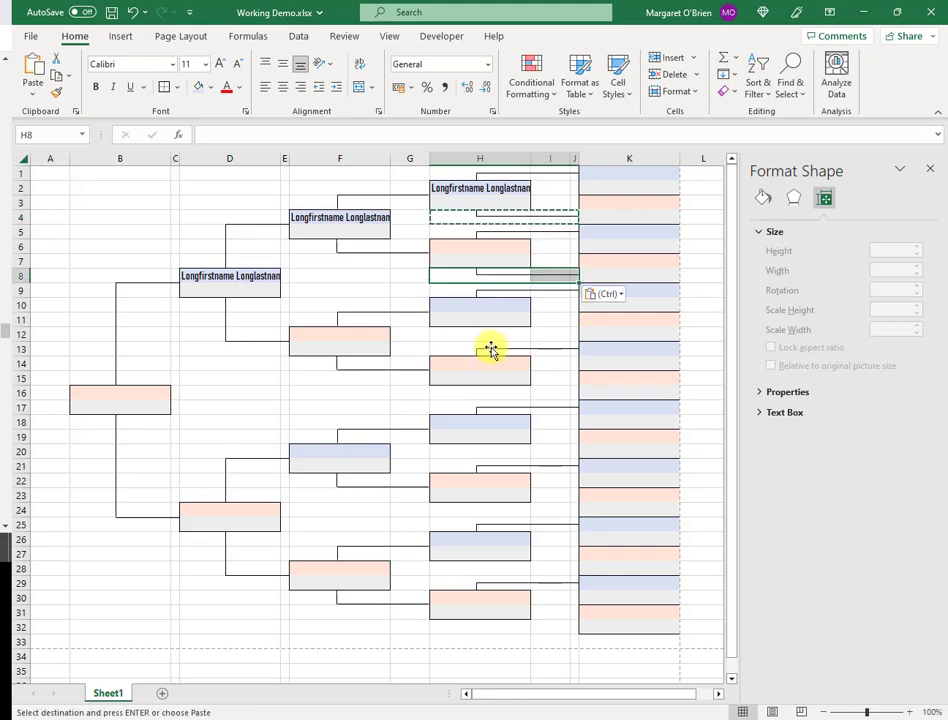
{"action": "left_click", "coordinate": [493, 334]}
{"action": "key", "text": "ctrl+v"}
{"action": "left_click", "coordinate": [492, 393]}
{"action": "key", "text": "ctrl+v"}
{"action": "left_click", "coordinate": [493, 452]}
{"action": "key", "text": "ctrl+v"}
{"action": "left_click", "coordinate": [490, 510]}
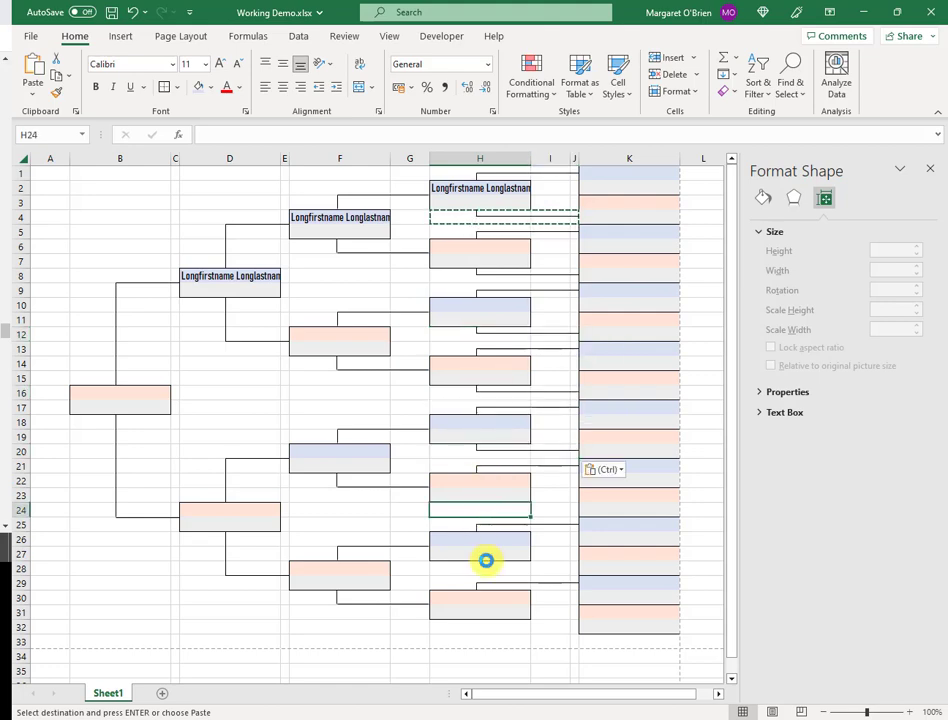
{"action": "key", "text": "ctrl+v"}
{"action": "left_click", "coordinate": [486, 566]}
{"action": "key", "text": "ctrl+v"}
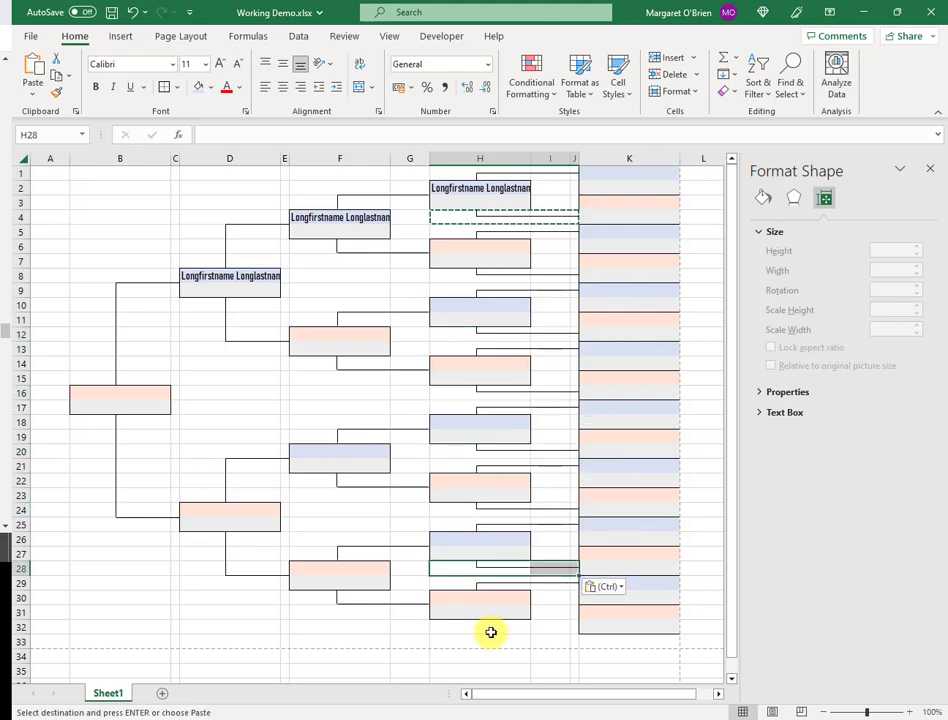
{"action": "left_click", "coordinate": [495, 627]}
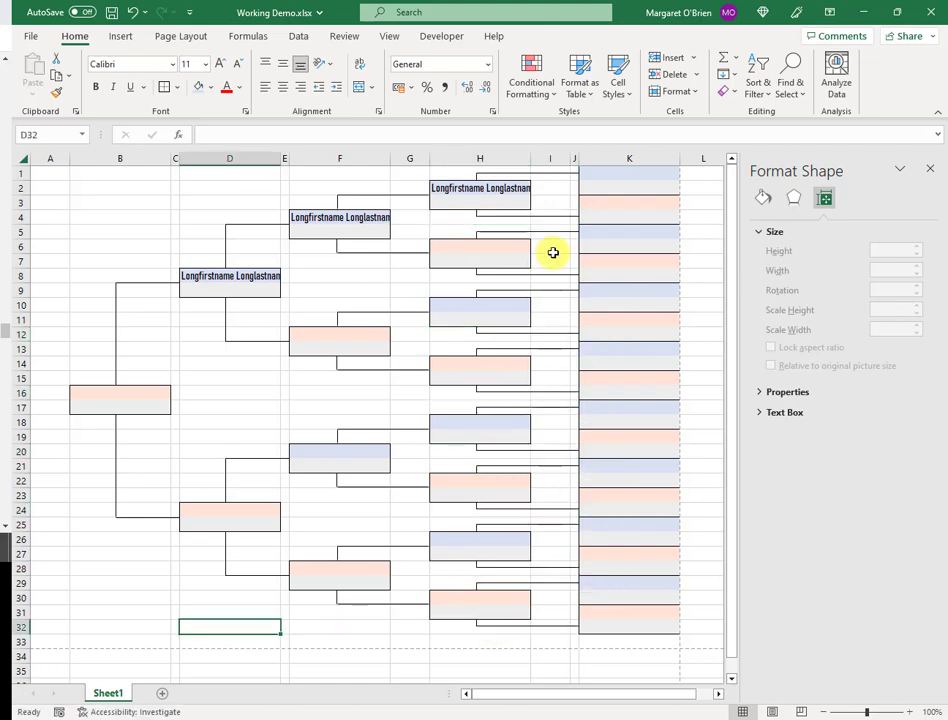
Remove the placeholder names from D8 and H2, then close the Format Shape pane
{"action": "left_click", "coordinate": [228, 274]}
{"action": "left_click_drag", "start_coordinate": [228, 274], "coordinate": [470, 187]}
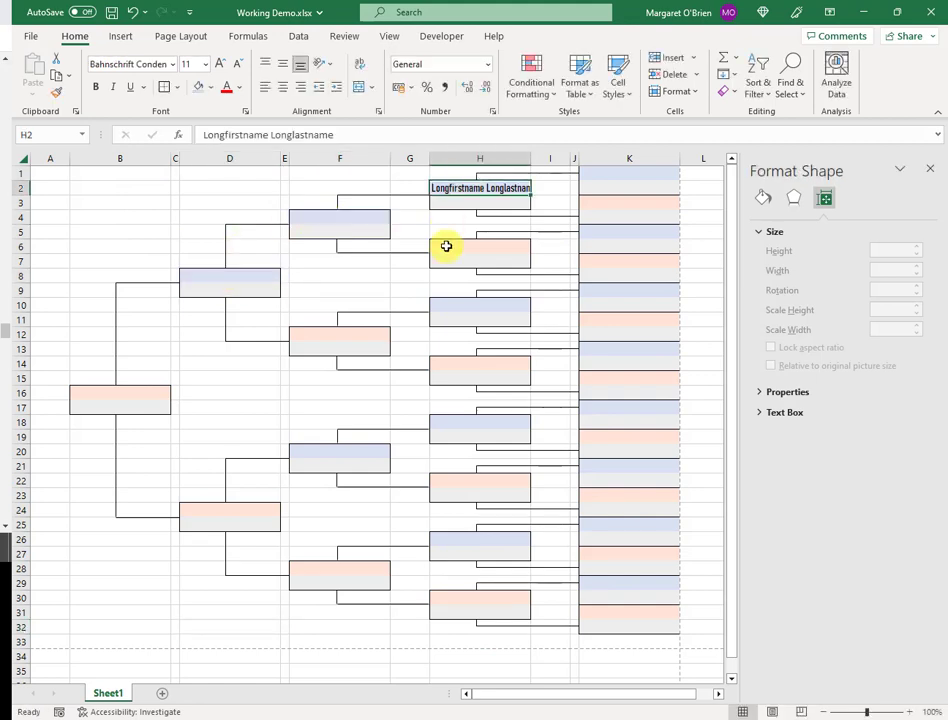
{"action": "key", "text": "Delete"}
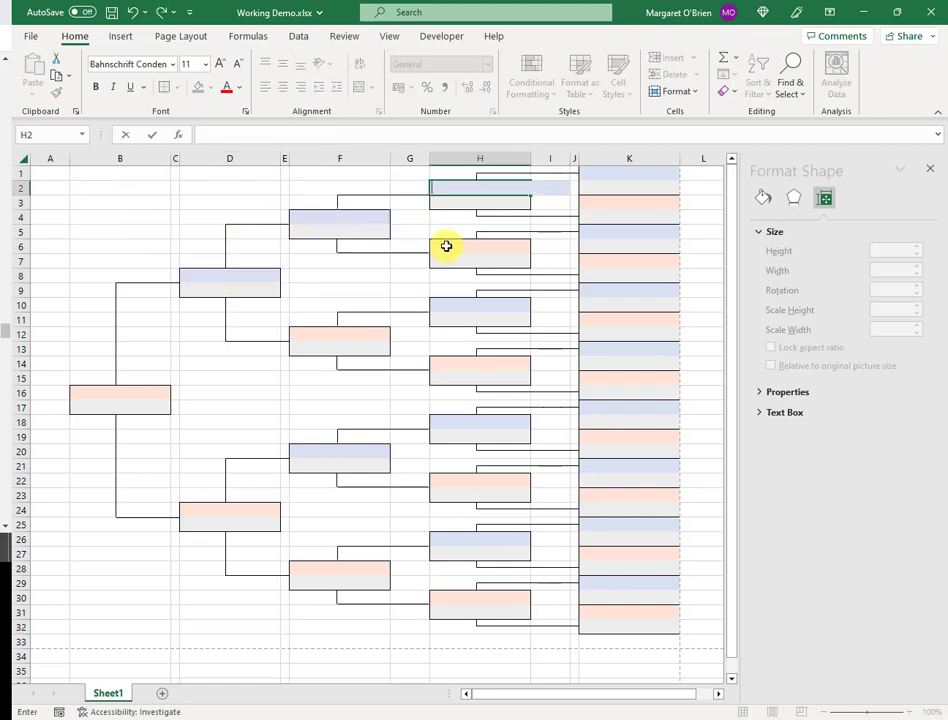
{"action": "left_click", "coordinate": [119, 565]}
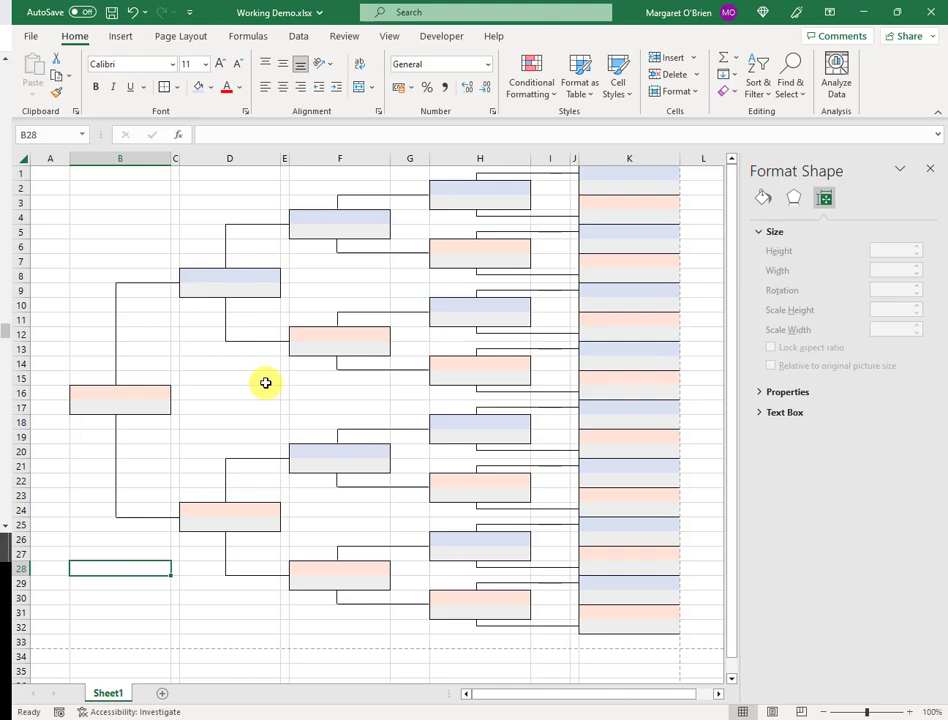
{"action": "left_click", "coordinate": [930, 173]}
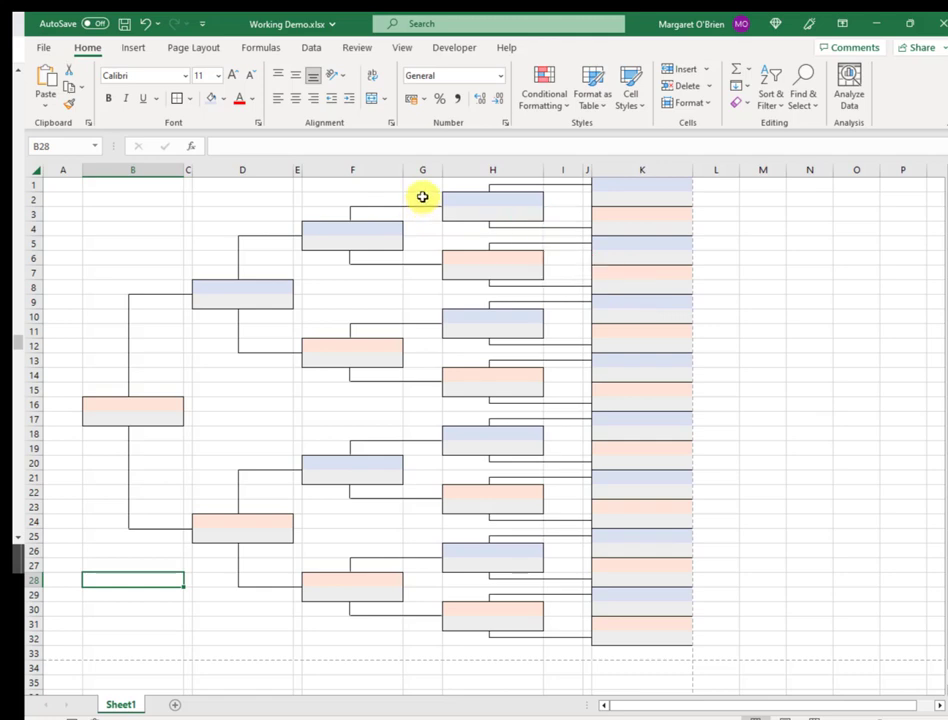
Insert the male_ancestor_5_gen.png photo at G2 and nudge it right against the H2 box
{"action": "left_click", "coordinate": [422, 197]}
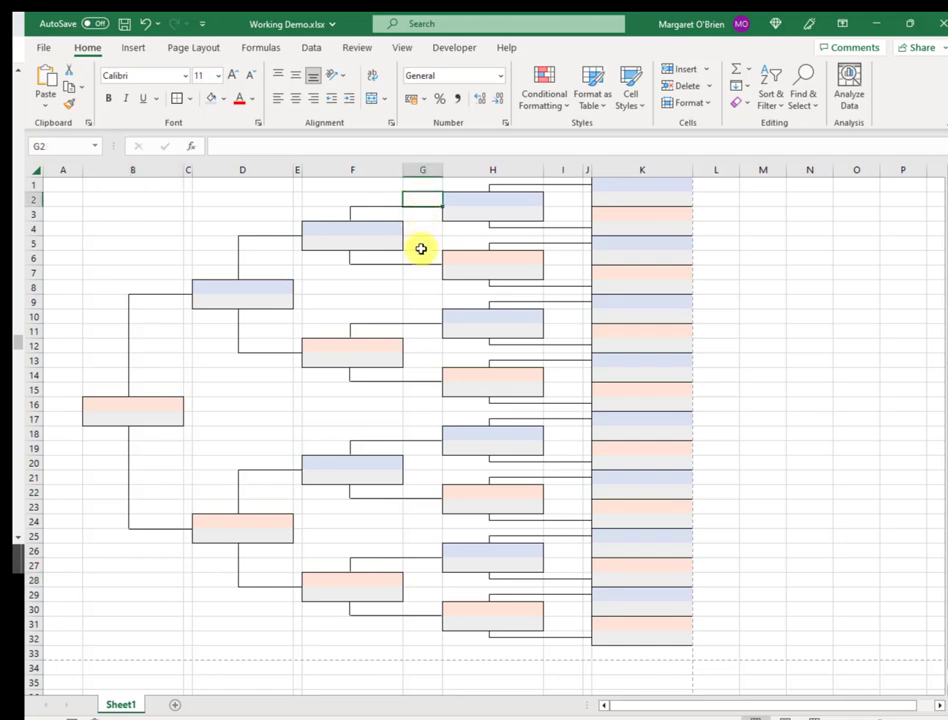
{"action": "left_click", "coordinate": [135, 52]}
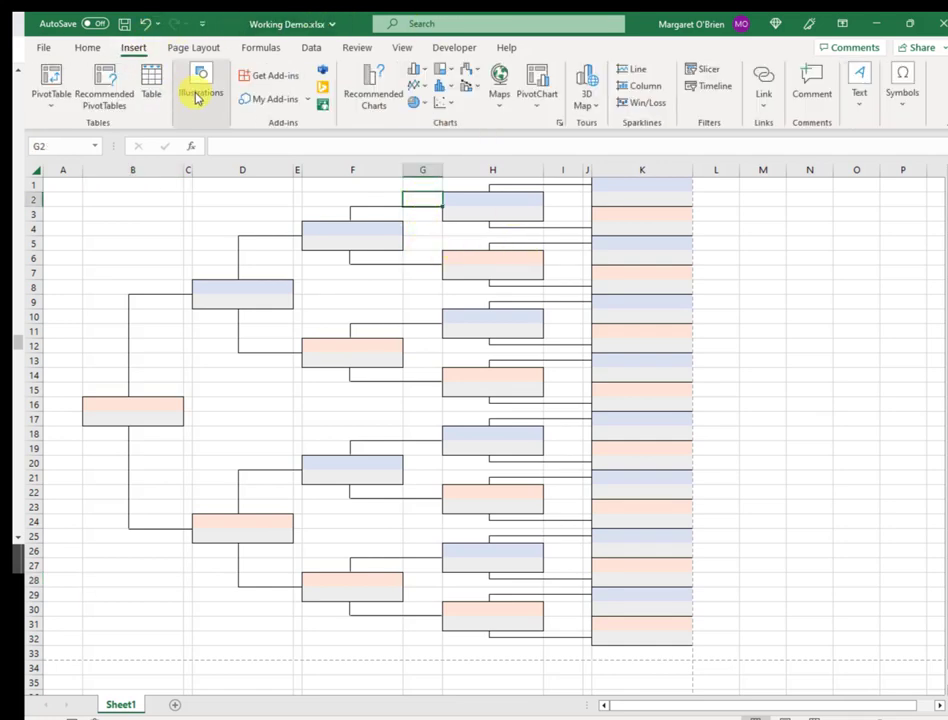
{"action": "left_click", "coordinate": [197, 95]}
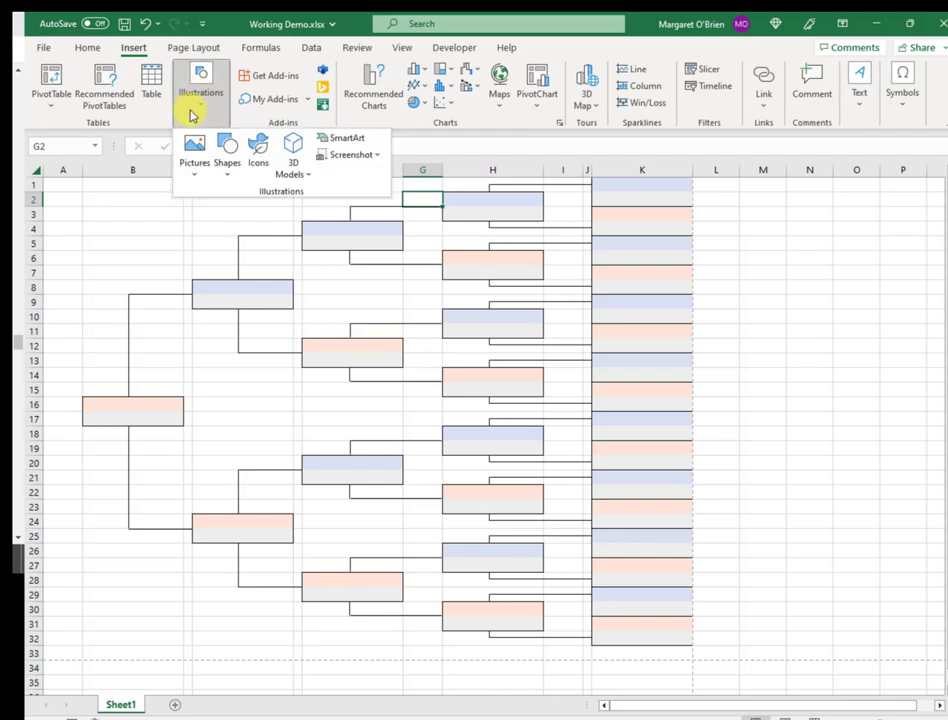
{"action": "left_click", "coordinate": [197, 160]}
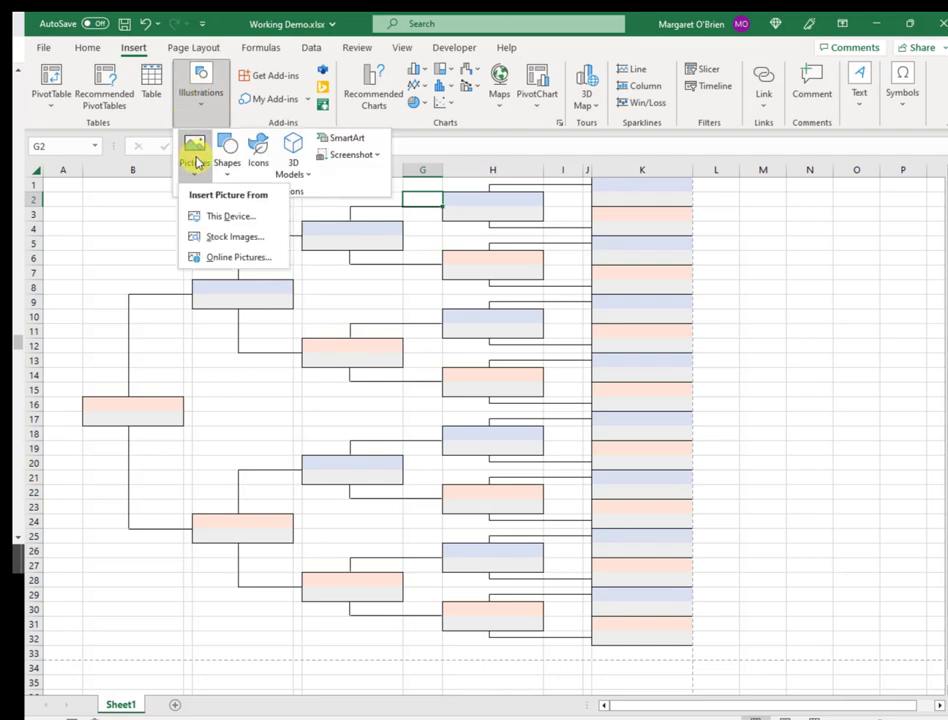
{"action": "left_click", "coordinate": [268, 219]}
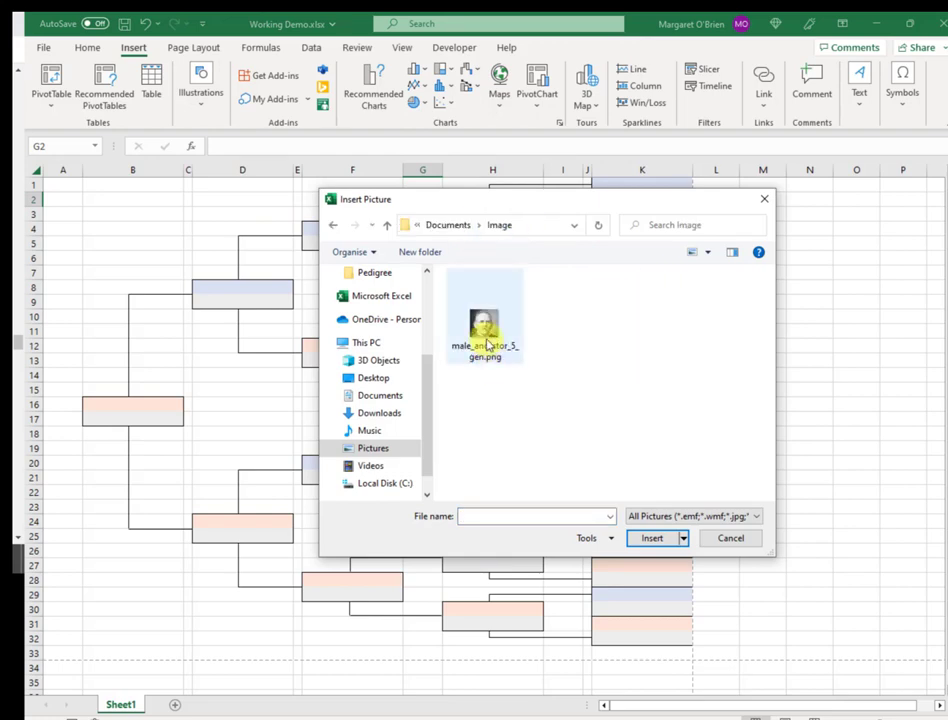
{"action": "left_click", "coordinate": [485, 324]}
{"action": "left_click", "coordinate": [651, 542]}
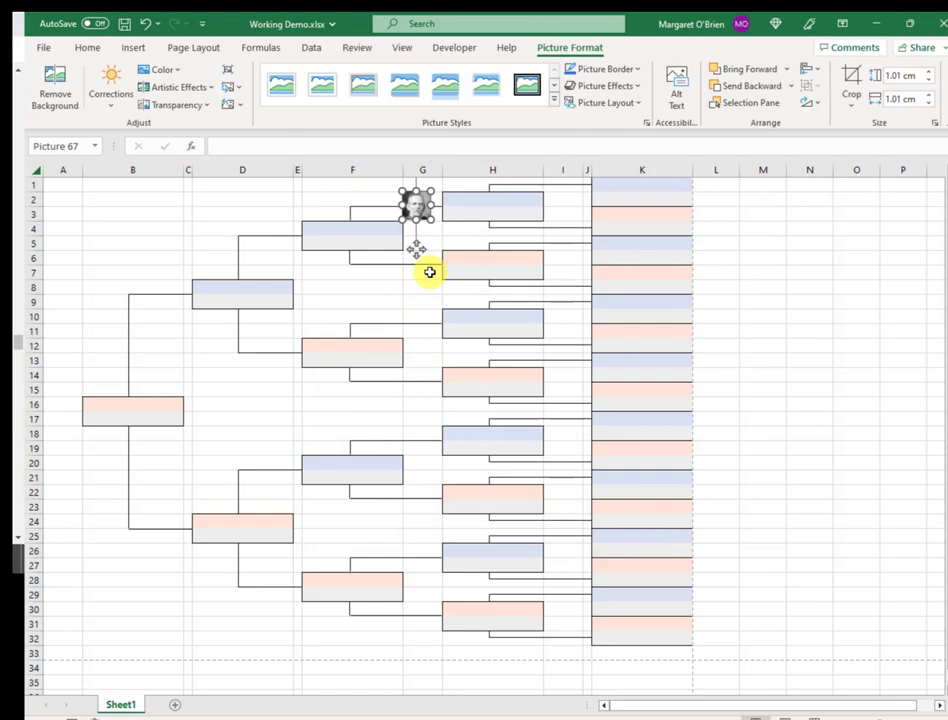
{"action": "left_click_drag", "start_coordinate": [416, 248], "coordinate": [426, 248]}
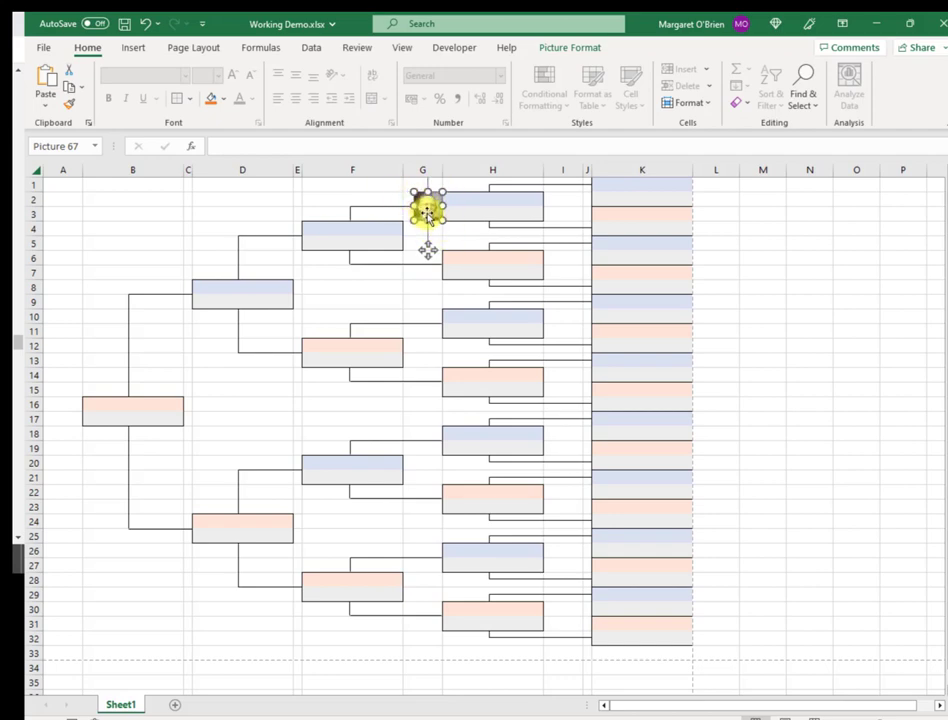
{"action": "left_click", "coordinate": [427, 293]}
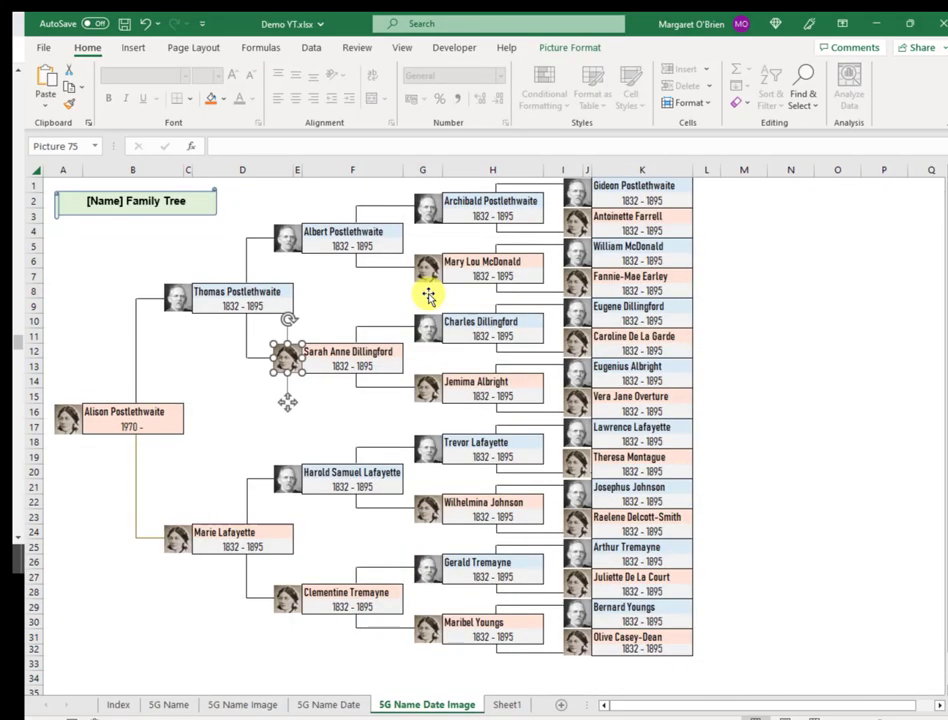
{"action": "left_click", "coordinate": [328, 704]}
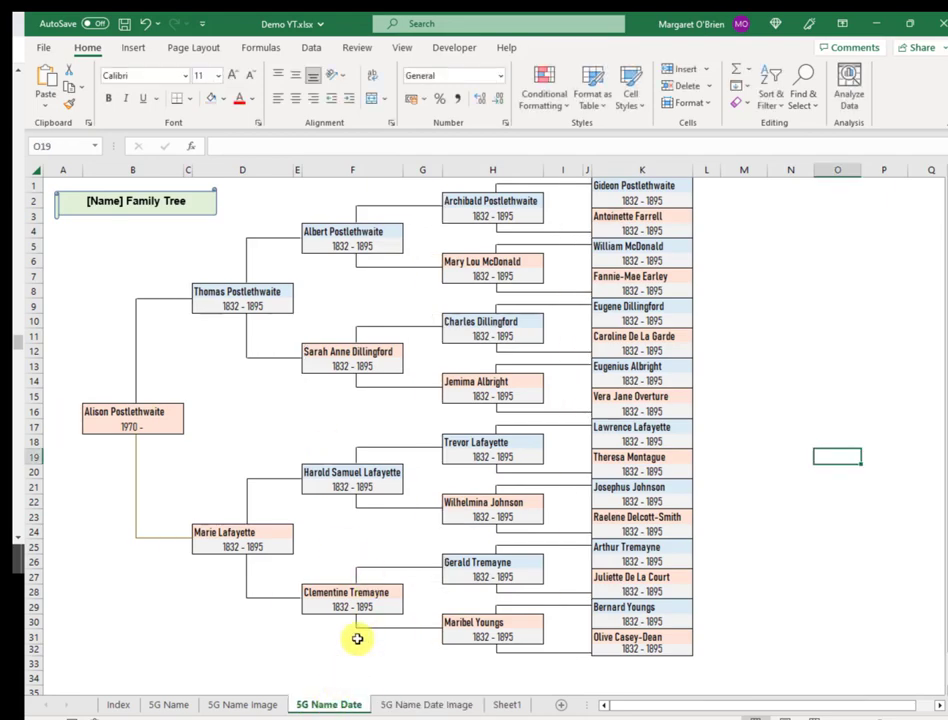
{"action": "left_click", "coordinate": [245, 706]}
{"action": "left_click", "coordinate": [169, 704]}
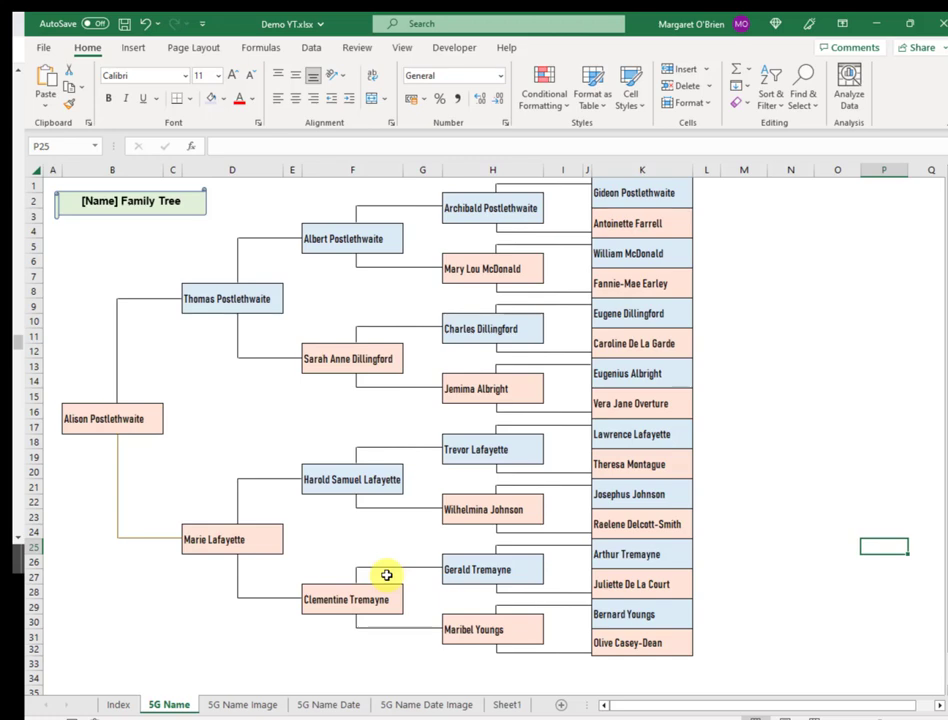
{"action": "left_click", "coordinate": [232, 704]}
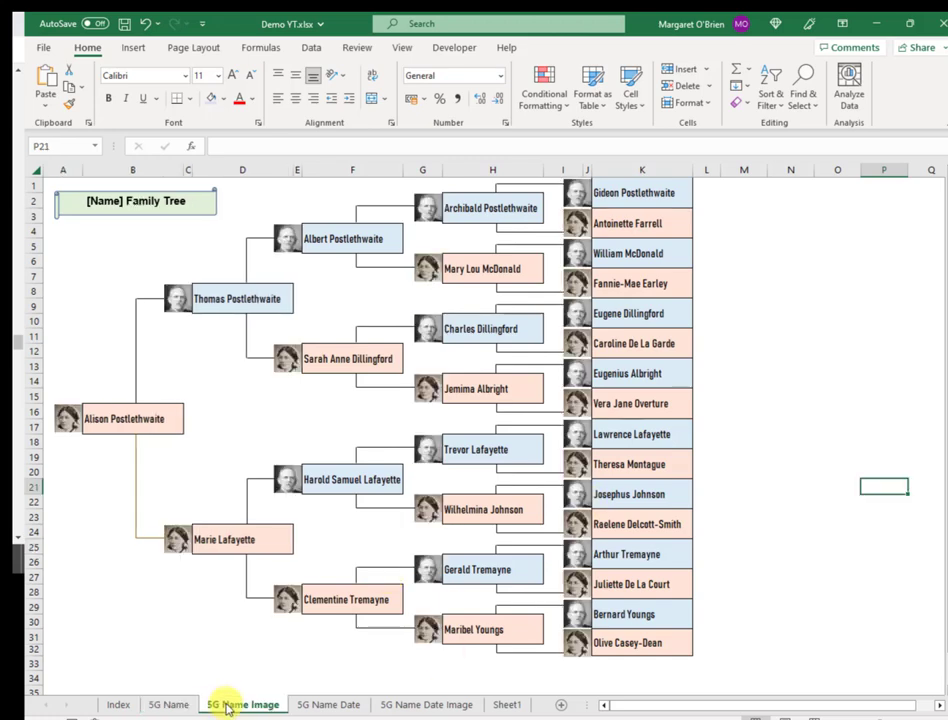
{"action": "left_click", "coordinate": [303, 705]}
{"action": "left_click", "coordinate": [410, 706]}
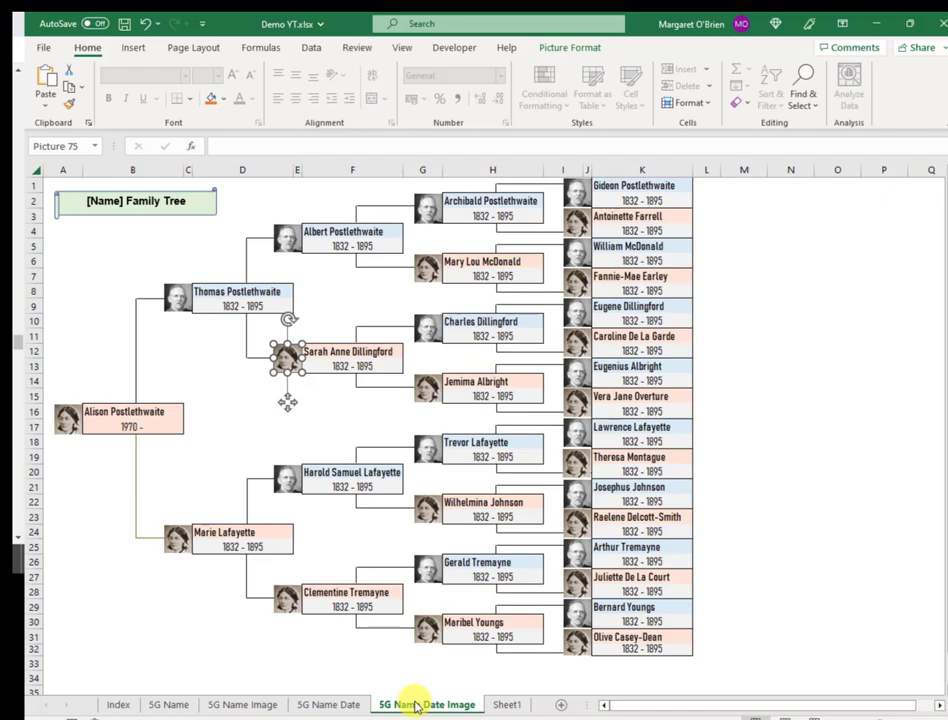
{"action": "left_click", "coordinate": [751, 354]}
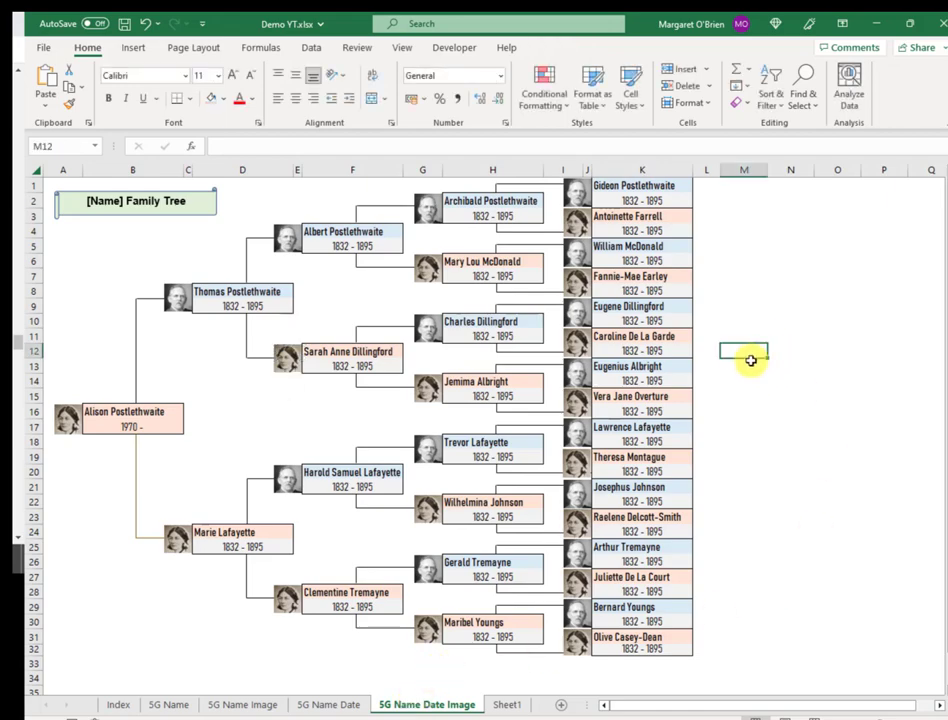